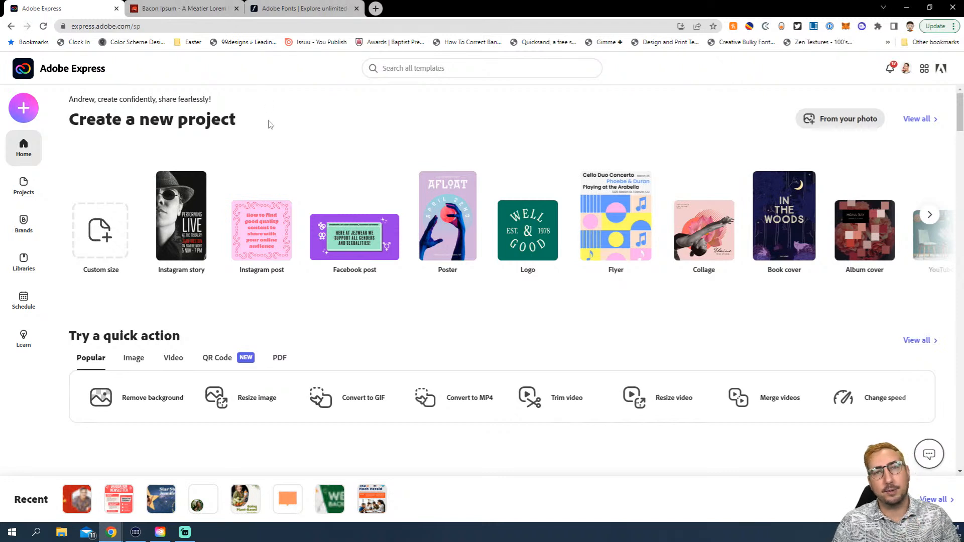
# - Look over the Bacon Ipsum filler text page and the Adobe Fonts home page, and return to Adobe Express
pyautogui.click(186, 14)
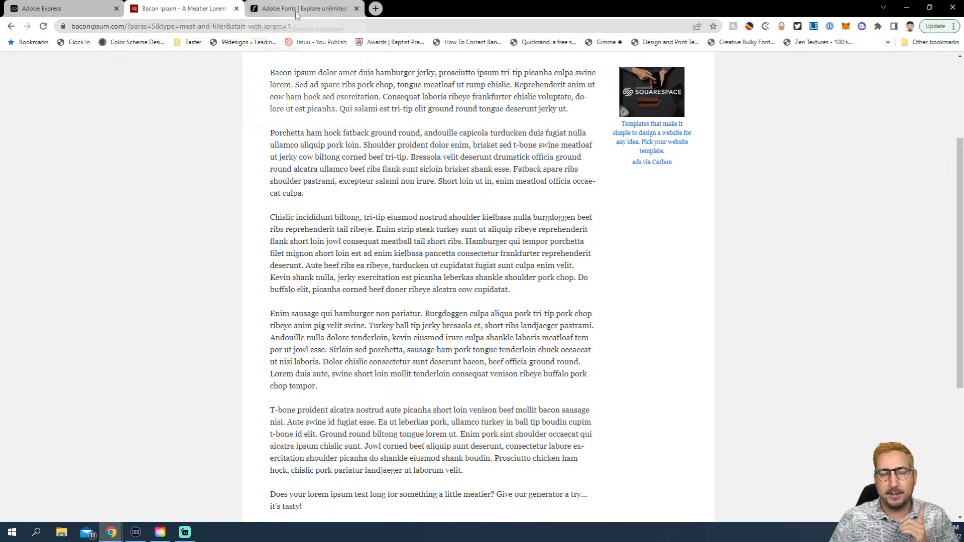
pyautogui.moveTo(296, 14)
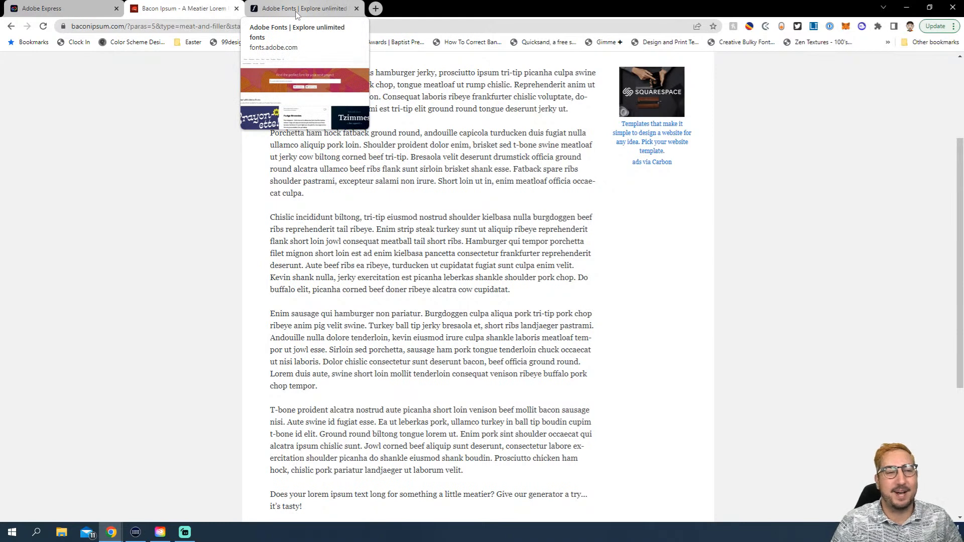
pyautogui.click(296, 11)
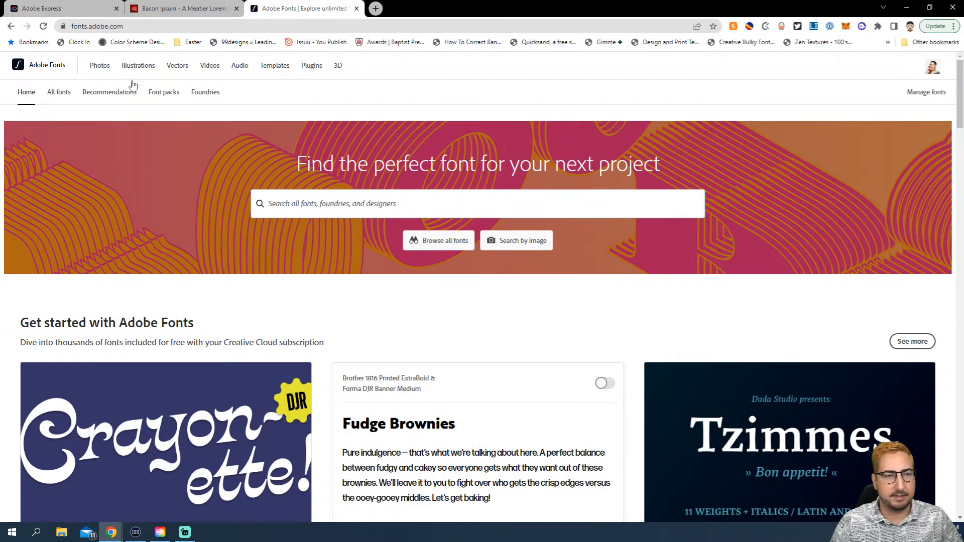
pyautogui.click(77, 11)
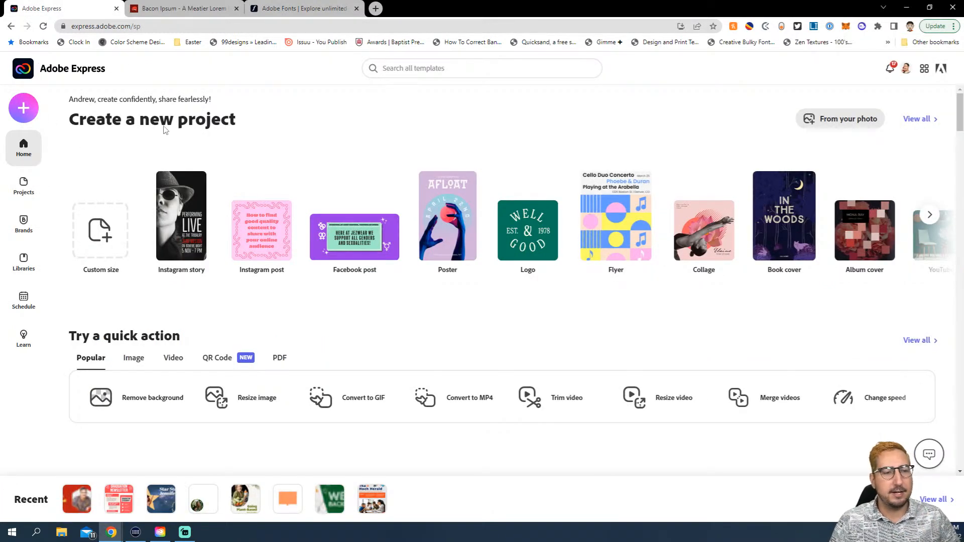
# - Search all templates for "newsletter"
pyautogui.click(450, 73)
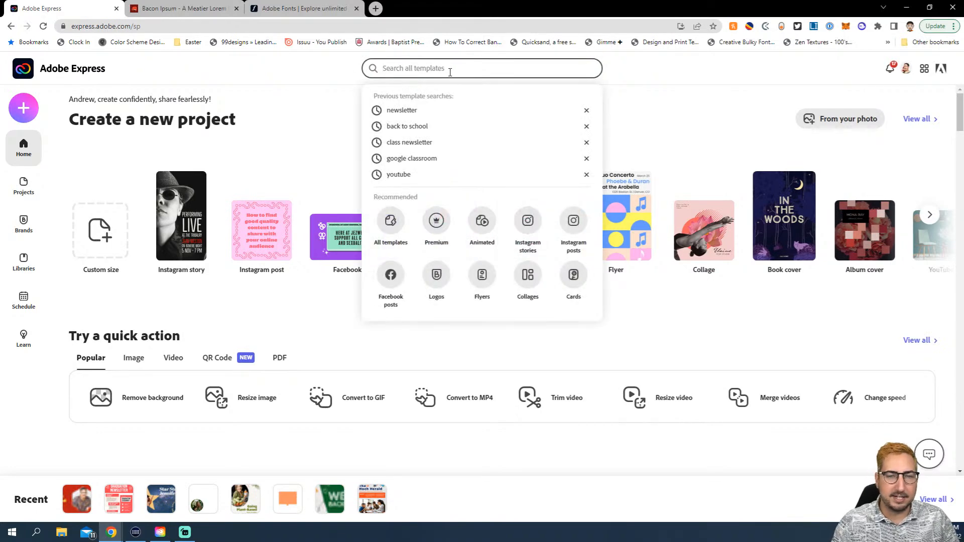
pyautogui.write('newsletter')
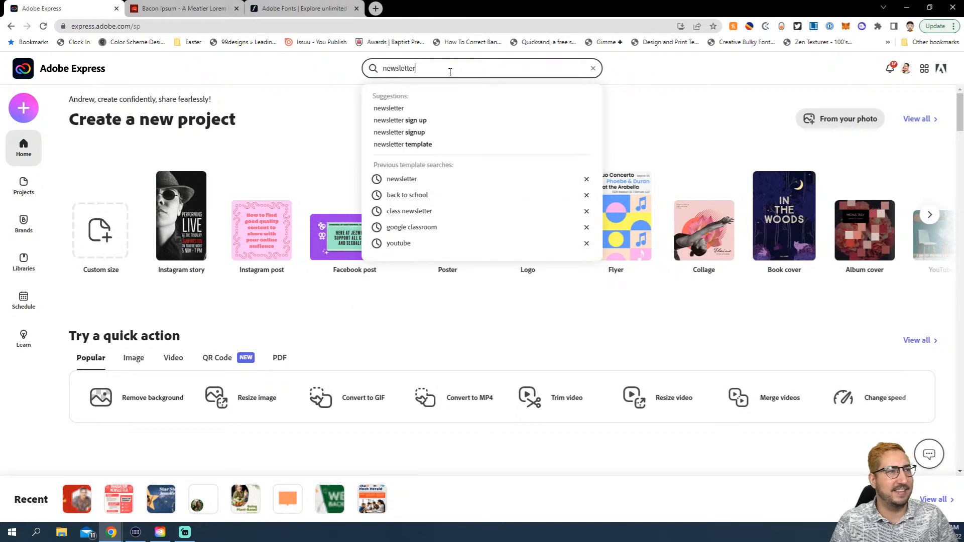
pyautogui.press('Return')
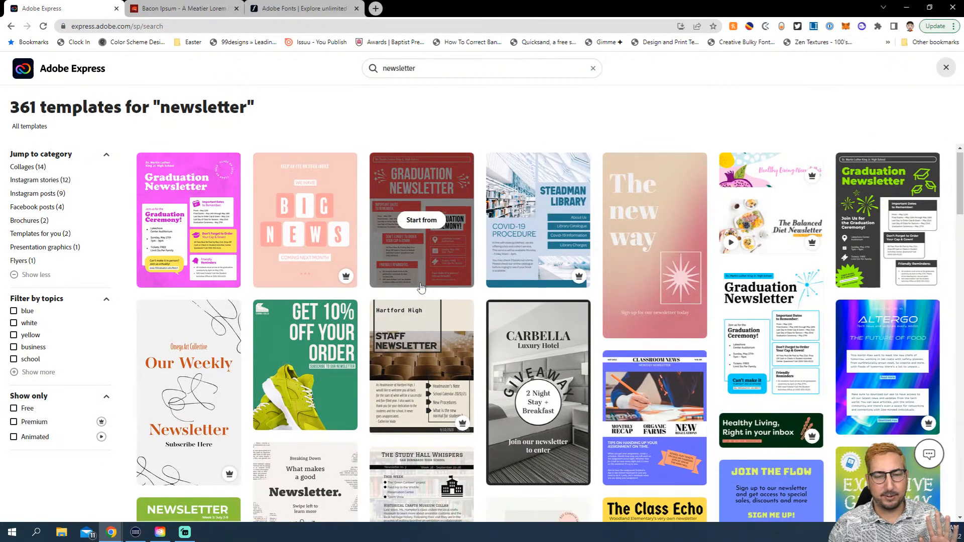
# - Browse the newsletter results and start a project from the orange and blue "Gearing Up for Finals" template
pyautogui.scroll(-10, 421, 287)
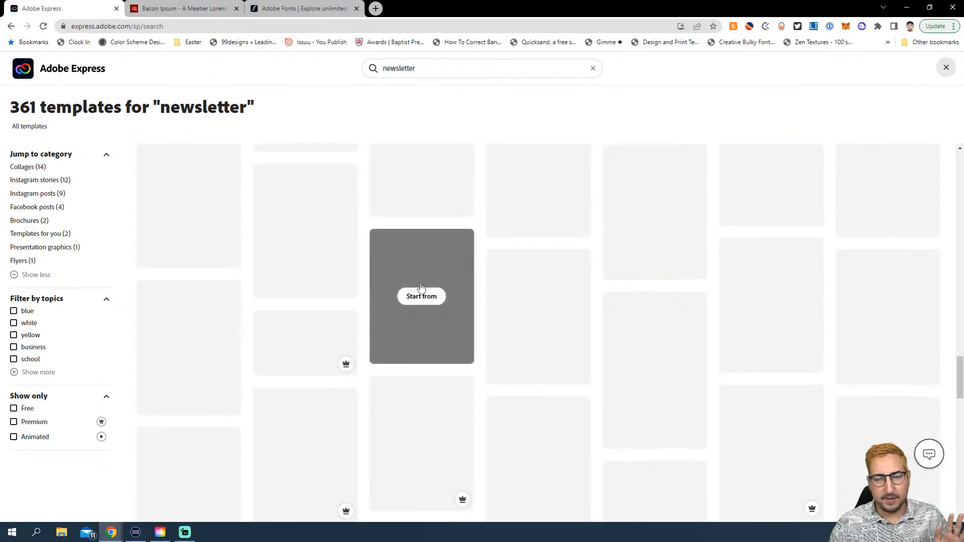
pyautogui.scroll(-5, 421, 287)
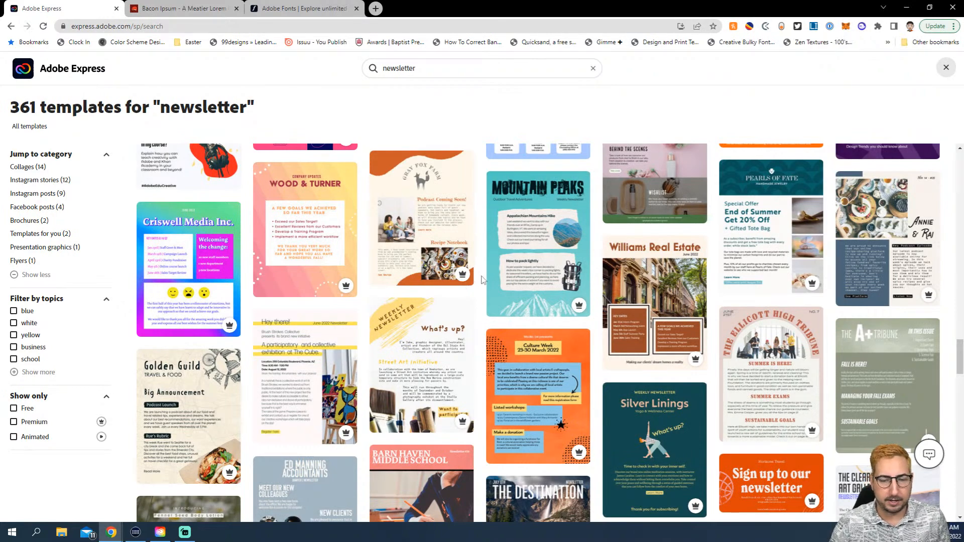
pyautogui.scroll(1, 482, 279)
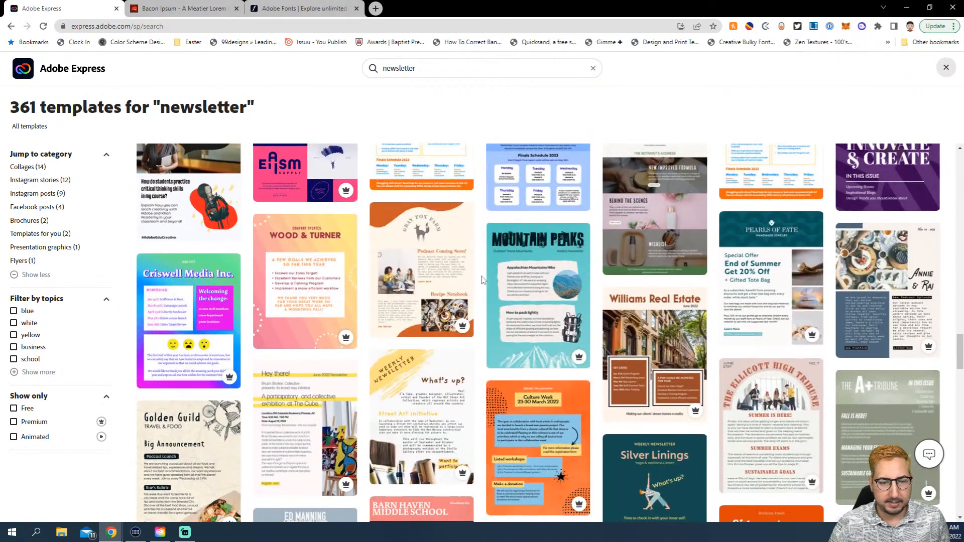
pyautogui.scroll(2, 482, 279)
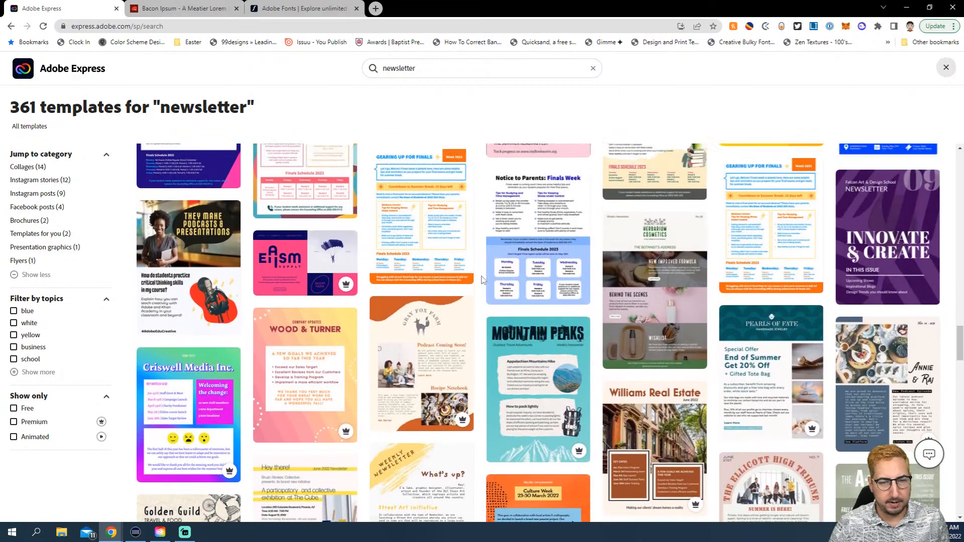
pyautogui.scroll(1, 483, 280)
pyautogui.moveTo(422, 304)
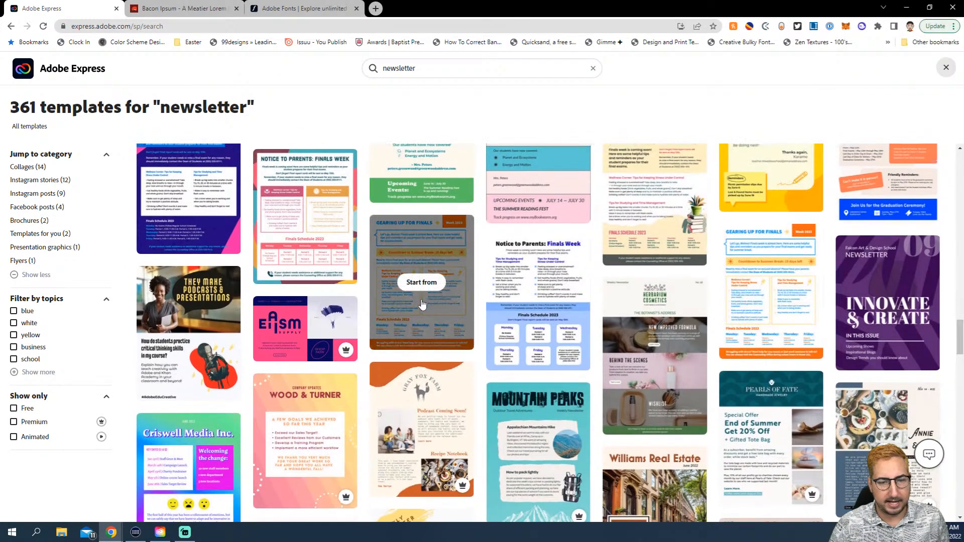
pyautogui.click(426, 283)
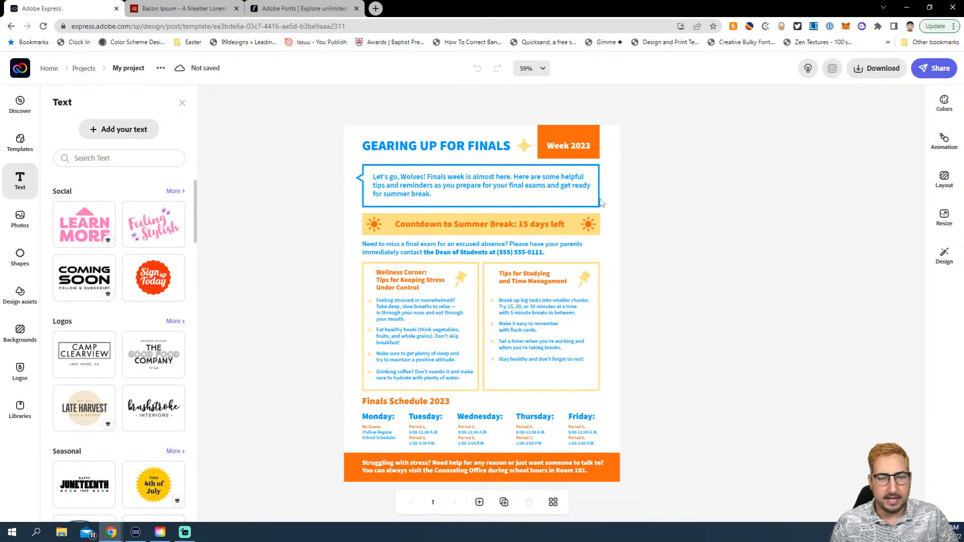
# - Change the fill of the box behind "Week 2023" to a custom dark purple
pyautogui.click(569, 129)
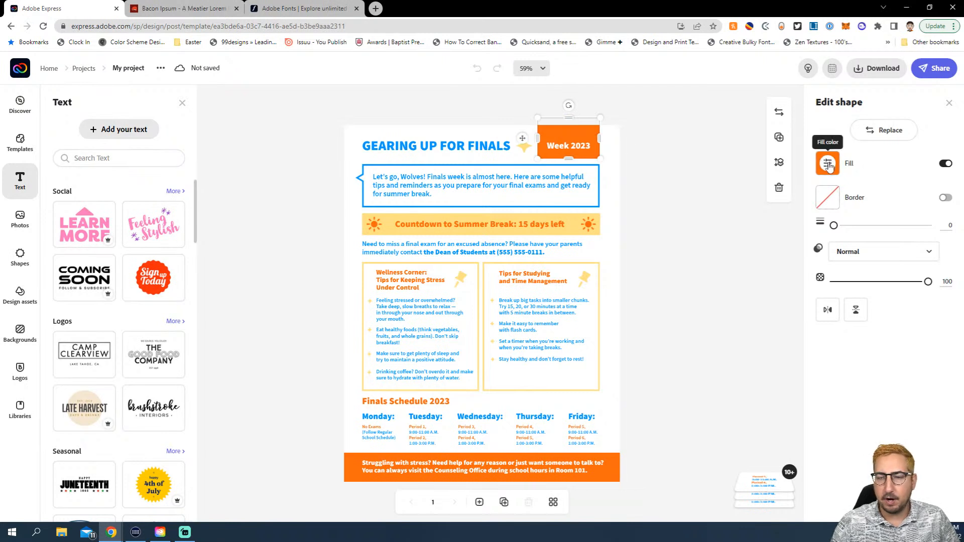
pyautogui.click(828, 164)
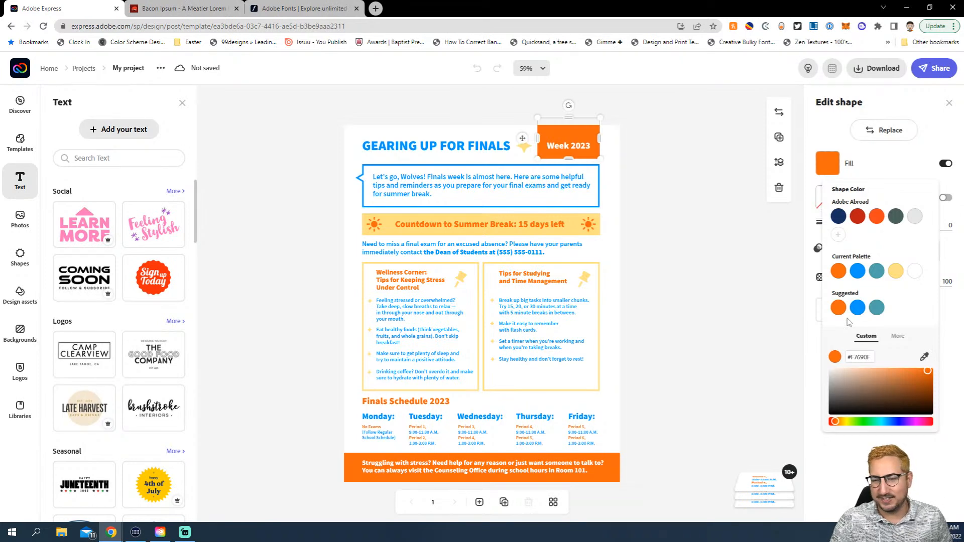
pyautogui.click(912, 422)
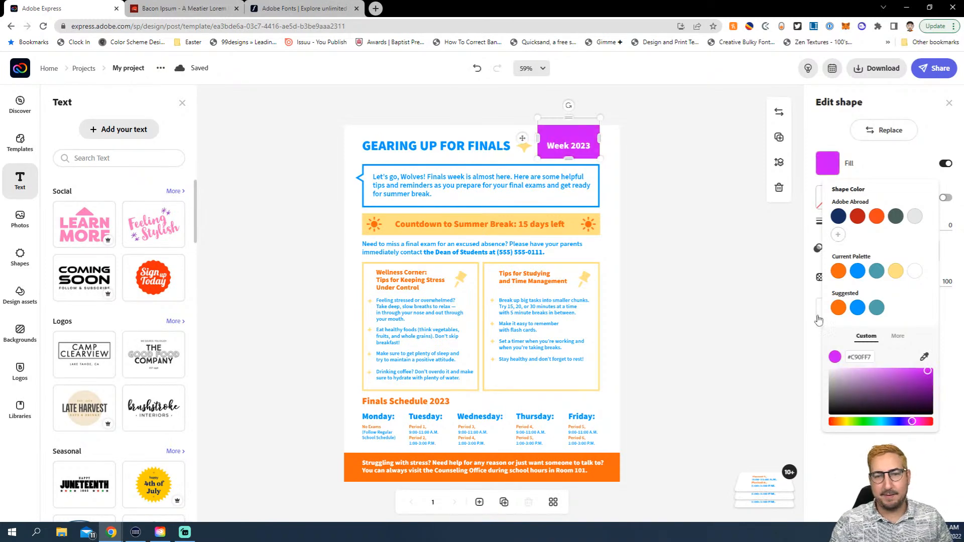
pyautogui.click(922, 391)
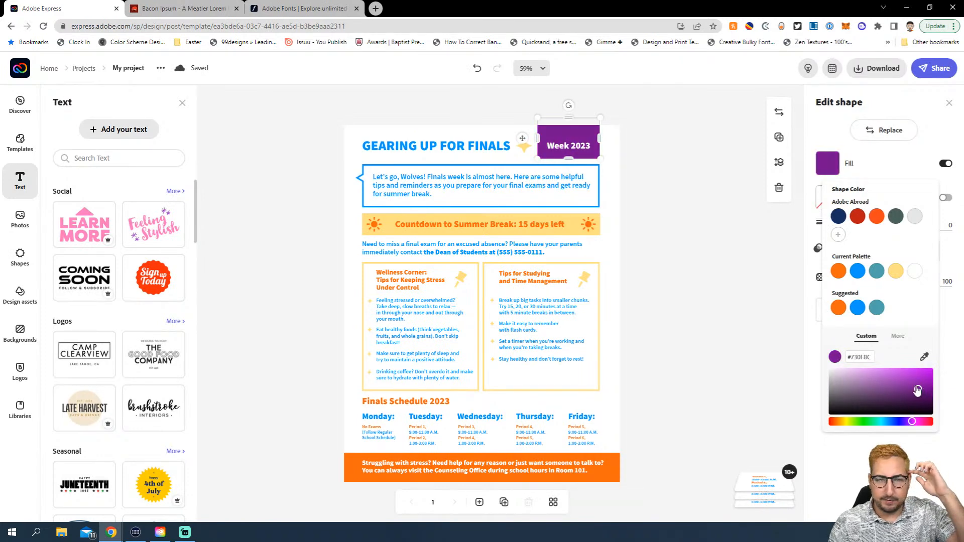
# - Change the "Gearing Up for Finals" title text to a custom green and deselect it
pyautogui.click(477, 147)
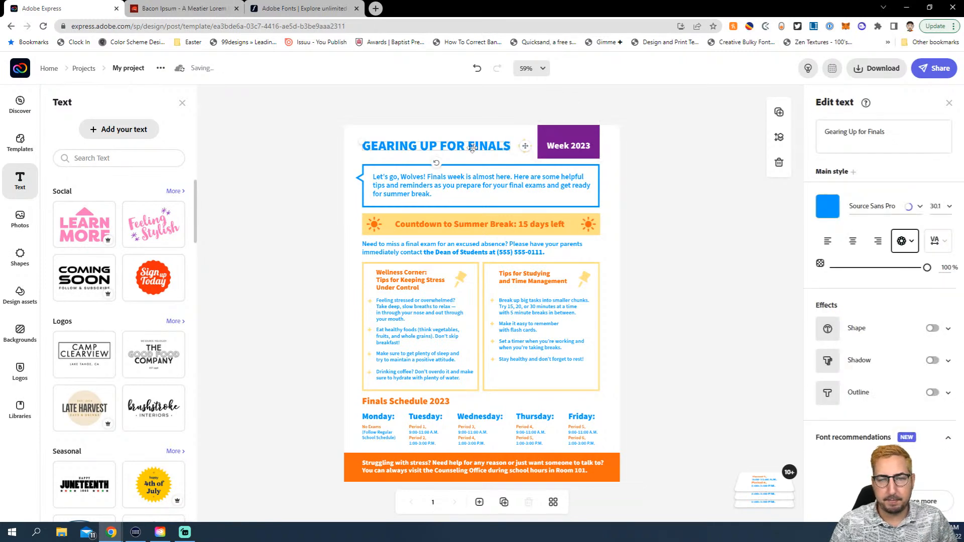
pyautogui.click(828, 207)
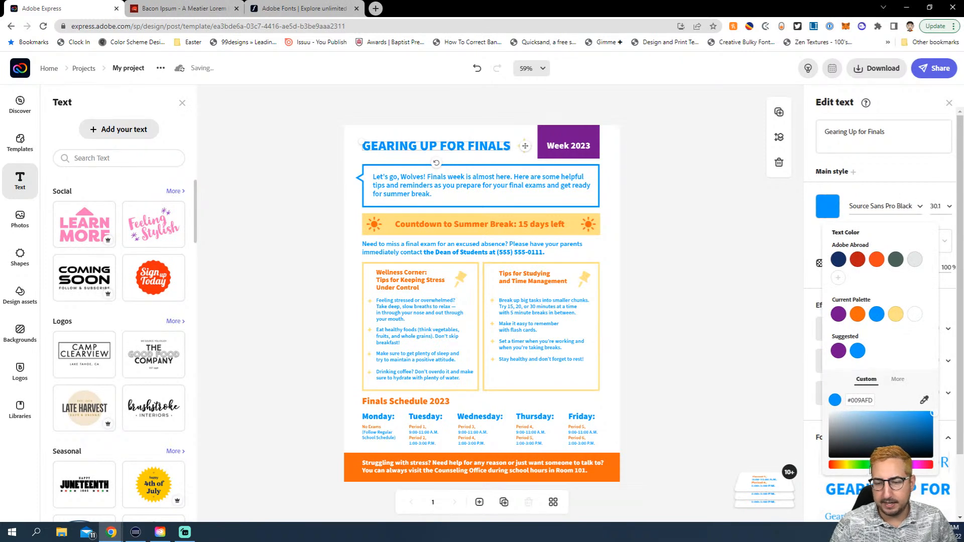
pyautogui.click(868, 466)
pyautogui.click(918, 427)
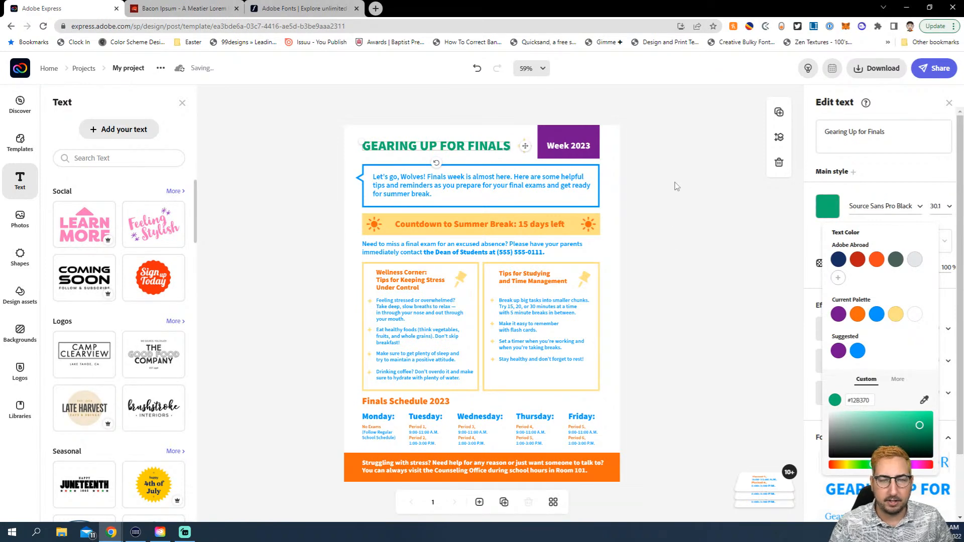
pyautogui.click(641, 176)
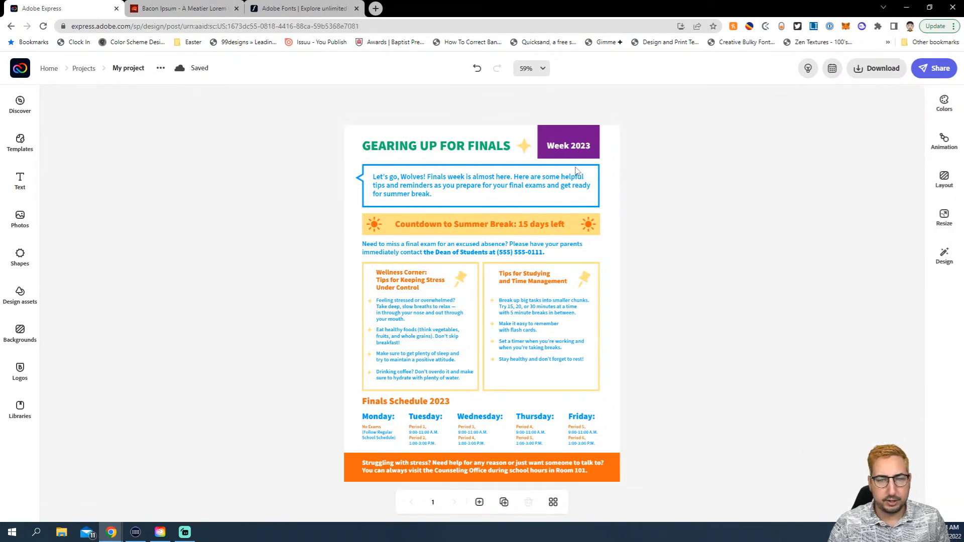
# - Set the border of the speech-bubble shape around the intro paragraph to the green from the current palette
pyautogui.click(576, 166)
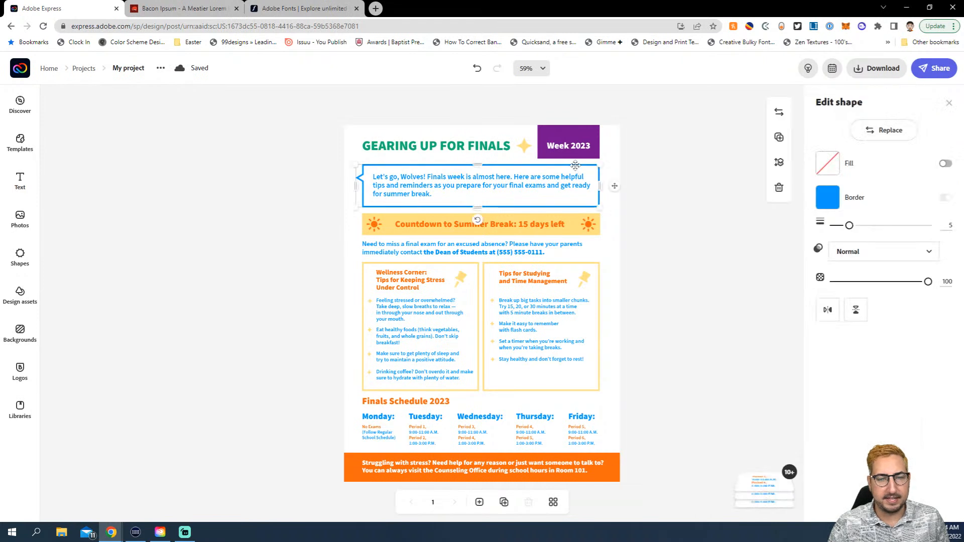
pyautogui.click(828, 204)
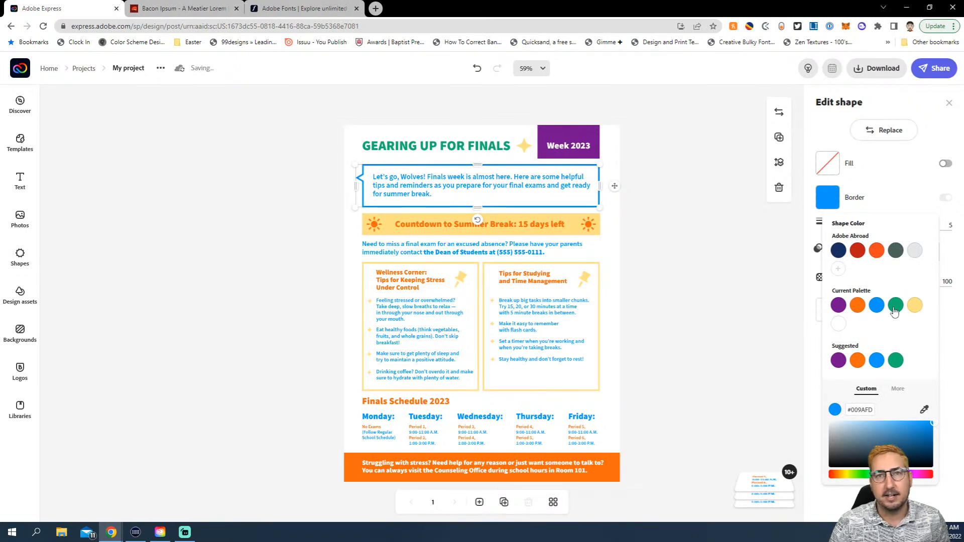
pyautogui.click(895, 306)
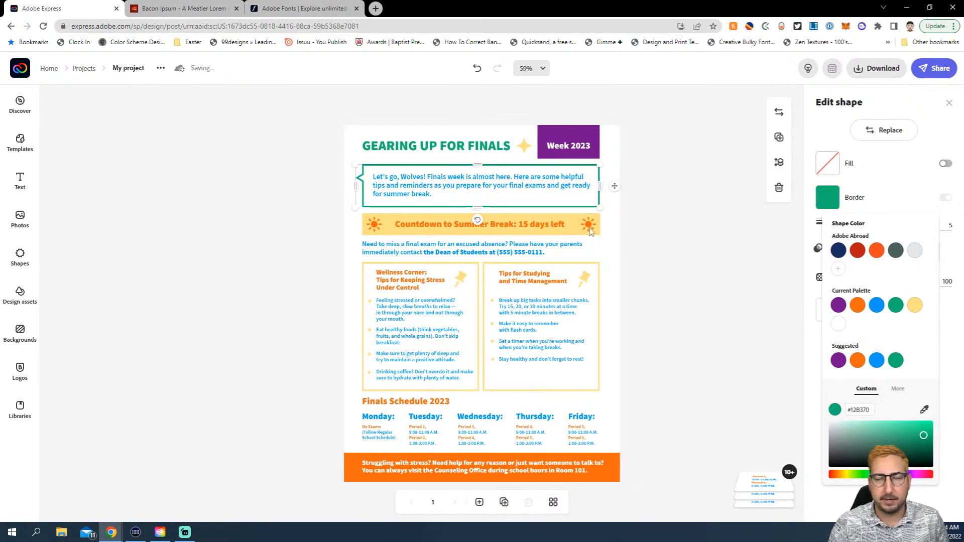
# - Recolor the "Let's go, Wolves!" intro paragraph with the green from the current palette
pyautogui.click(559, 178)
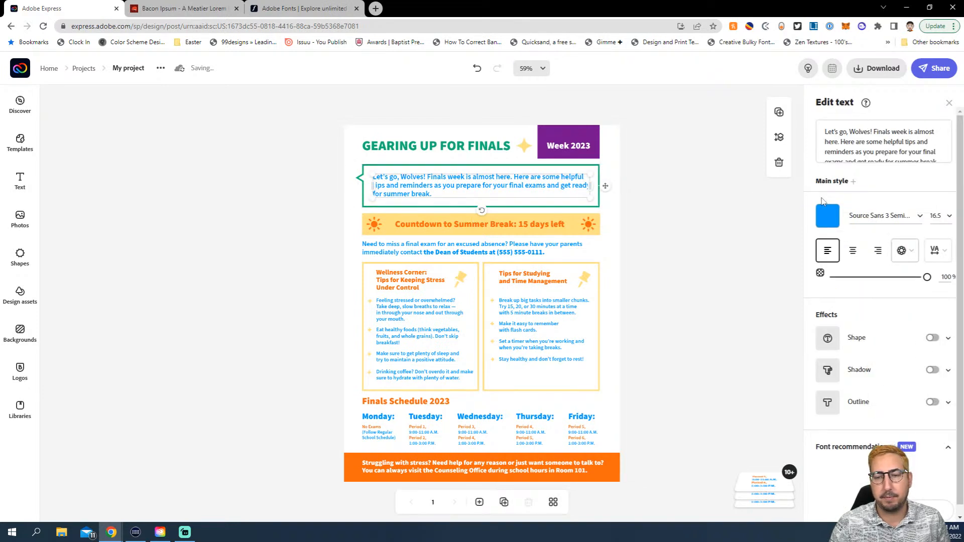
pyautogui.click(829, 217)
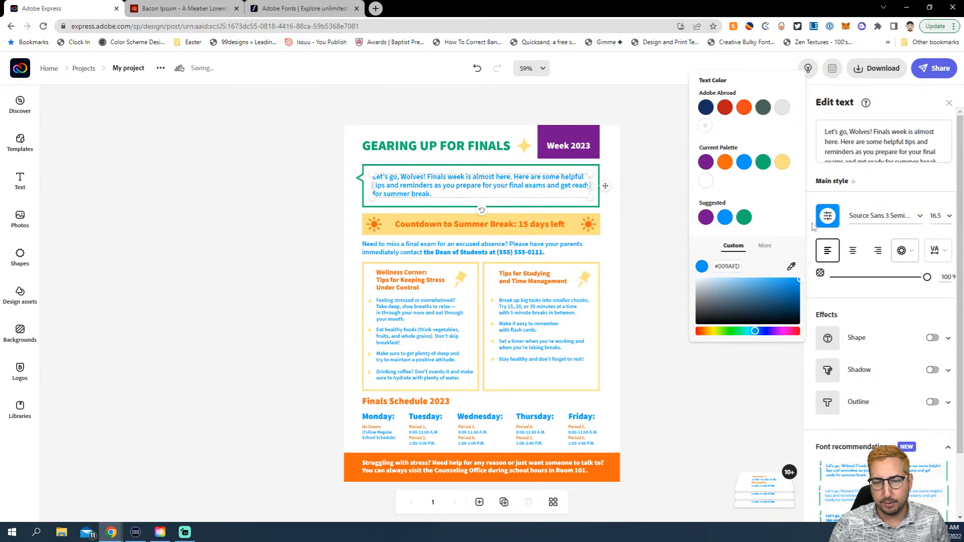
pyautogui.click(764, 162)
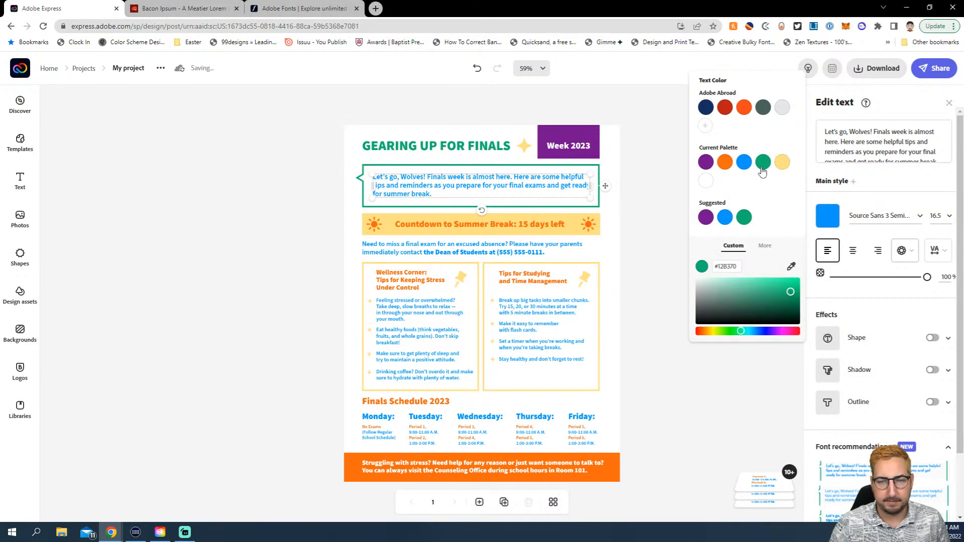
# - Set the border of the speech-bubble shape around the intro paragraph to the purple from the current palette
pyautogui.click(523, 170)
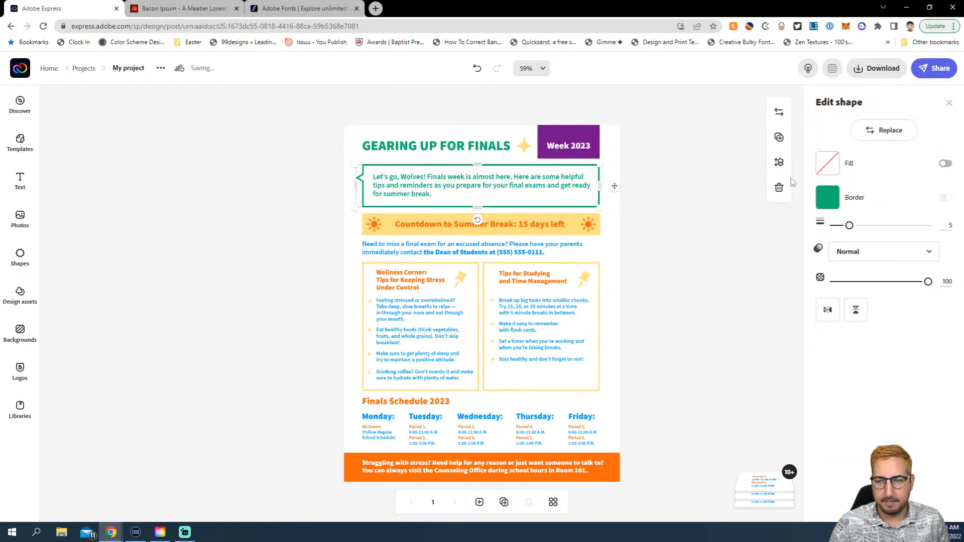
pyautogui.click(828, 197)
pyautogui.click(838, 305)
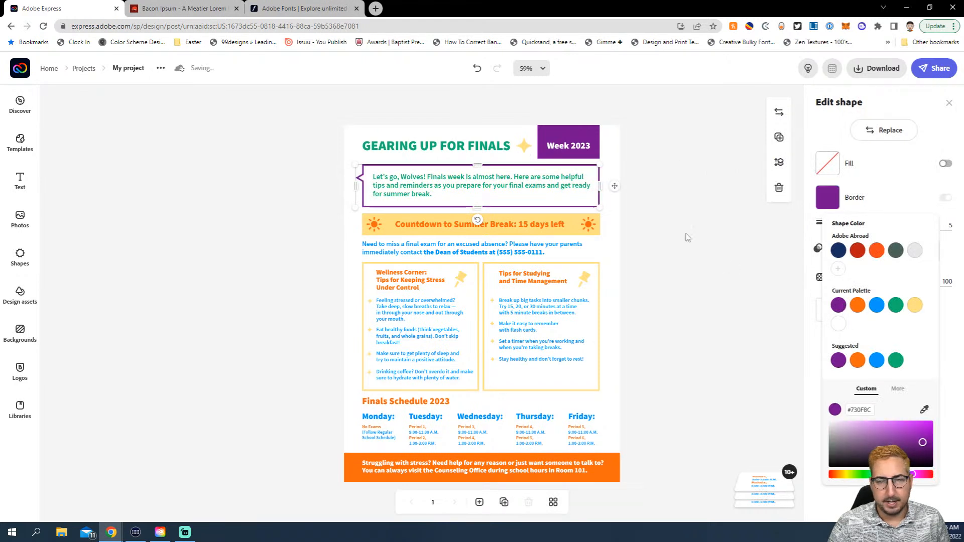
pyautogui.click(683, 221)
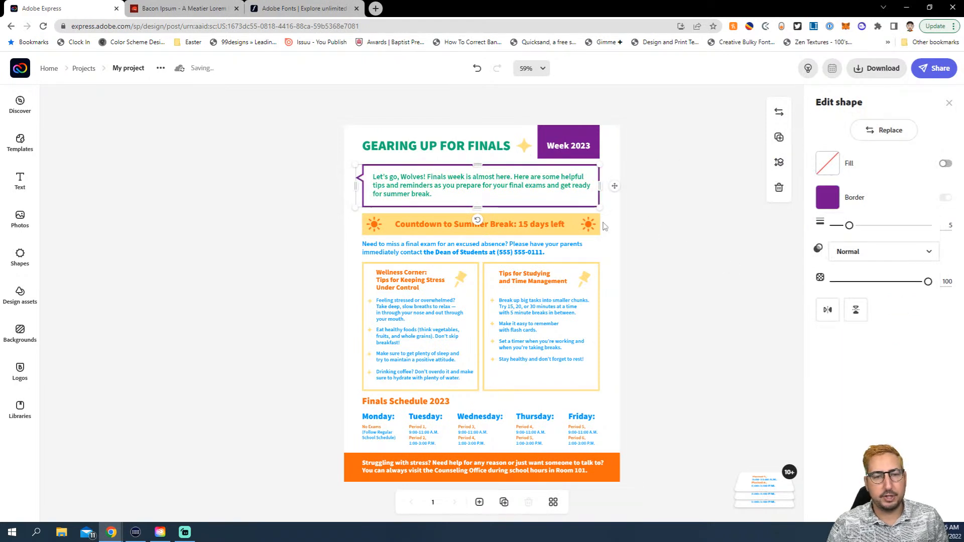
# - Change the fill of the "Countdown to Summer Break" banner to the light gray #EFEFEF
pyautogui.click(392, 219)
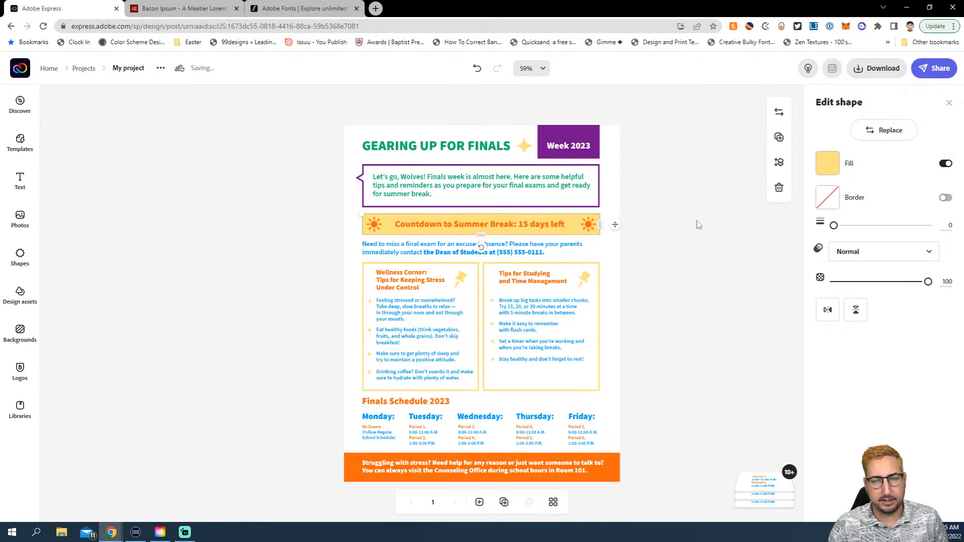
pyautogui.click(828, 164)
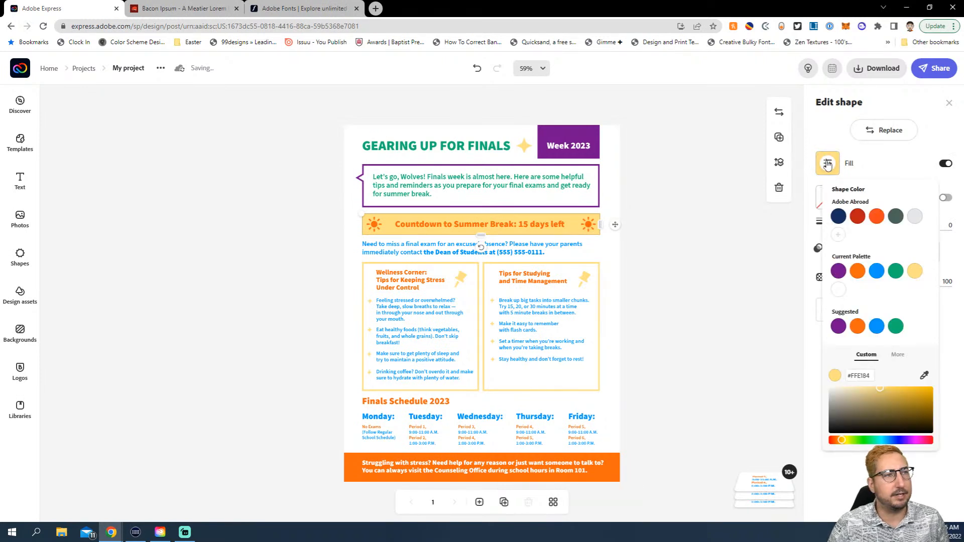
pyautogui.click(844, 396)
pyautogui.moveTo(834, 398); pyautogui.dragTo(829, 395)
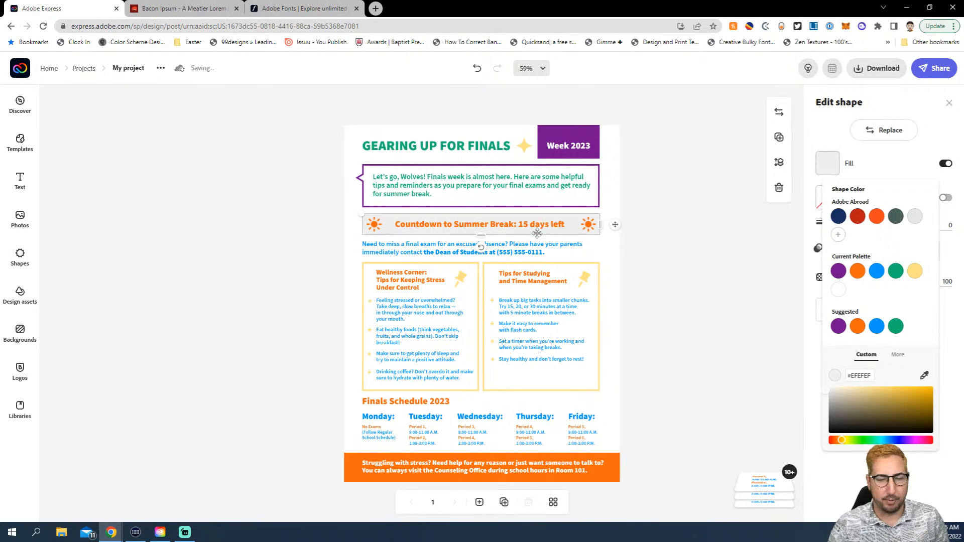
# - Recolor the main text of the "Need to miss a final exam" paragraph with the suggested purple #730F8C
pyautogui.click(502, 248)
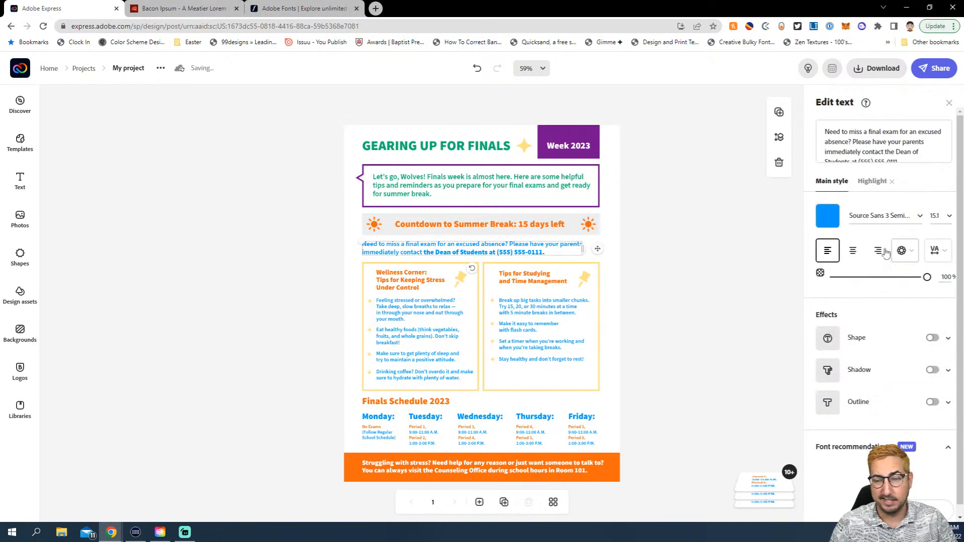
pyautogui.click(828, 216)
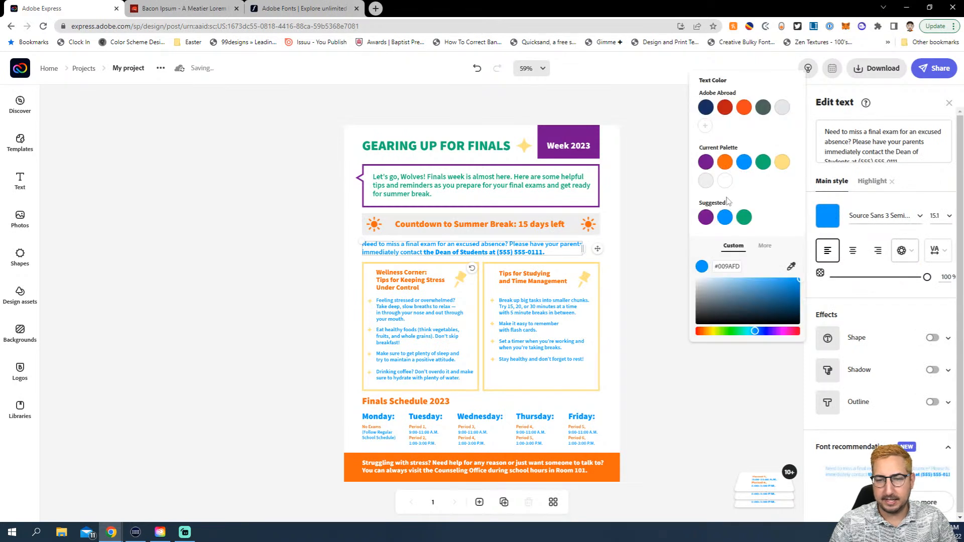
pyautogui.click(706, 217)
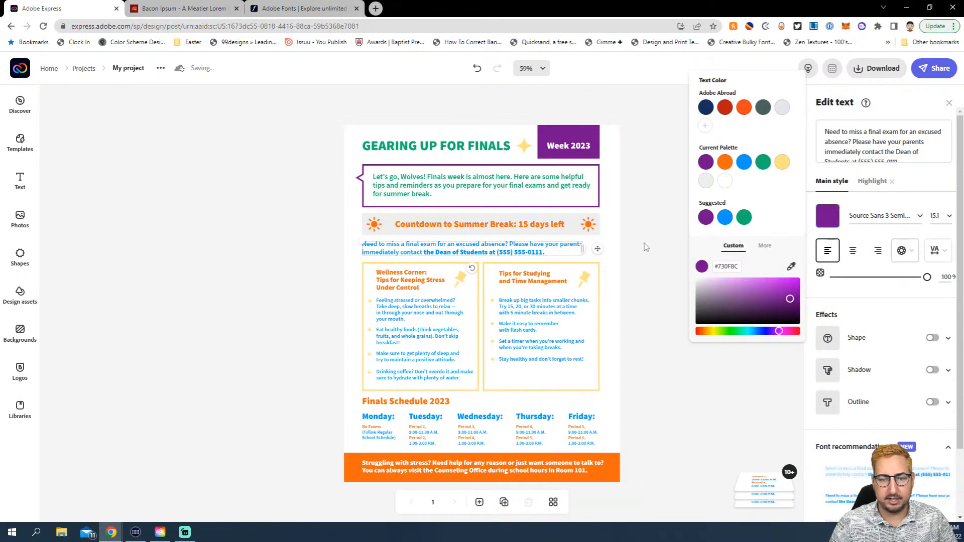
pyautogui.click(501, 251)
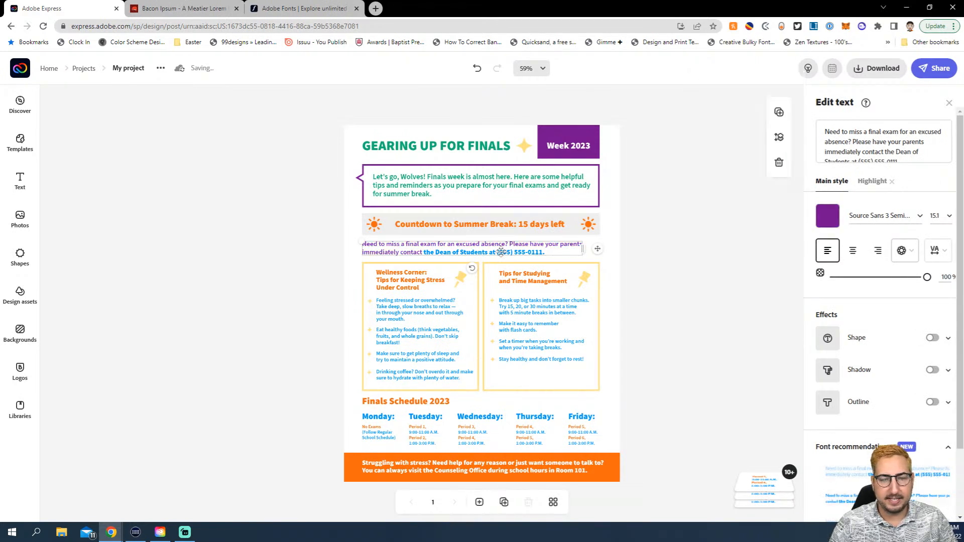
pyautogui.click(640, 243)
# - Change the highlight style color of the "Need to miss a final exam" paragraph to the orange #F7690F from the current palette
pyautogui.click(533, 254)
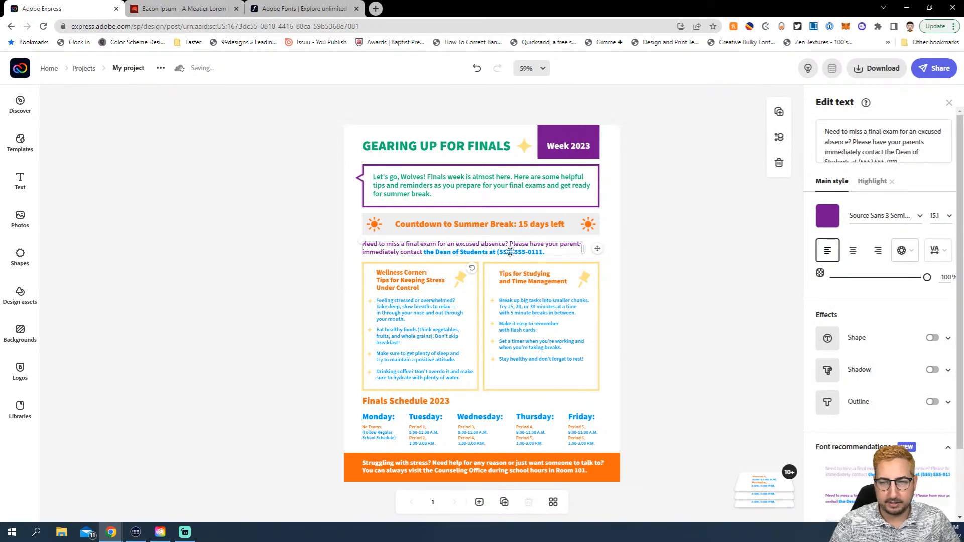
pyautogui.doubleClick(510, 251)
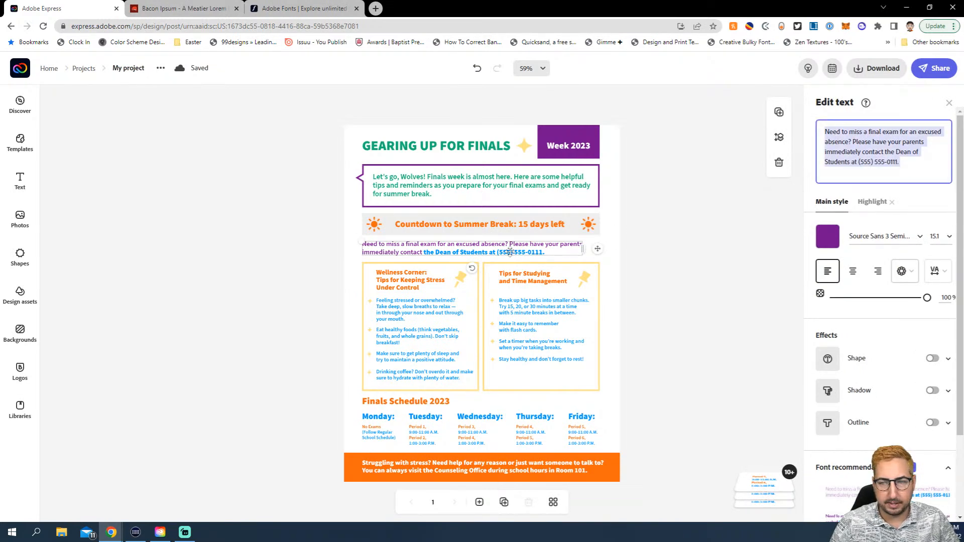
pyautogui.click(868, 206)
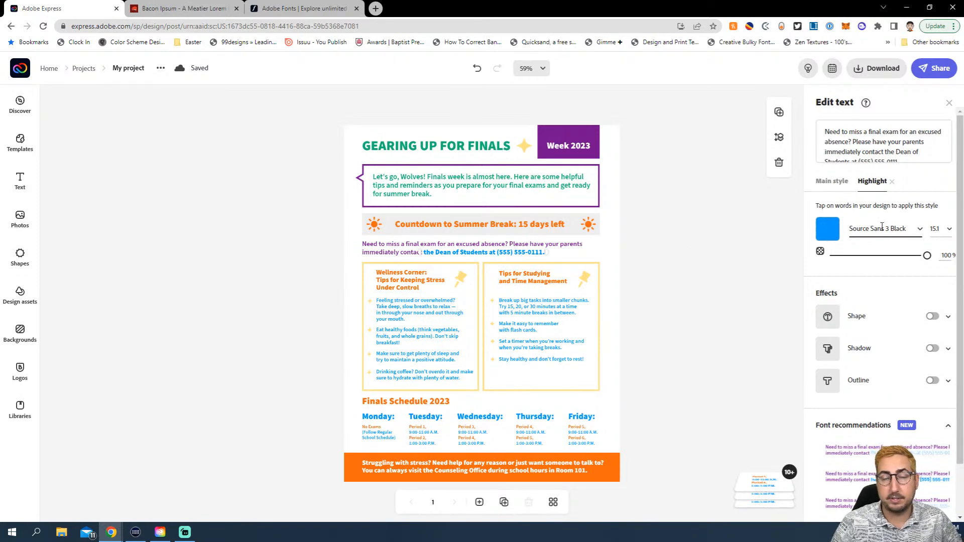
pyautogui.click(829, 232)
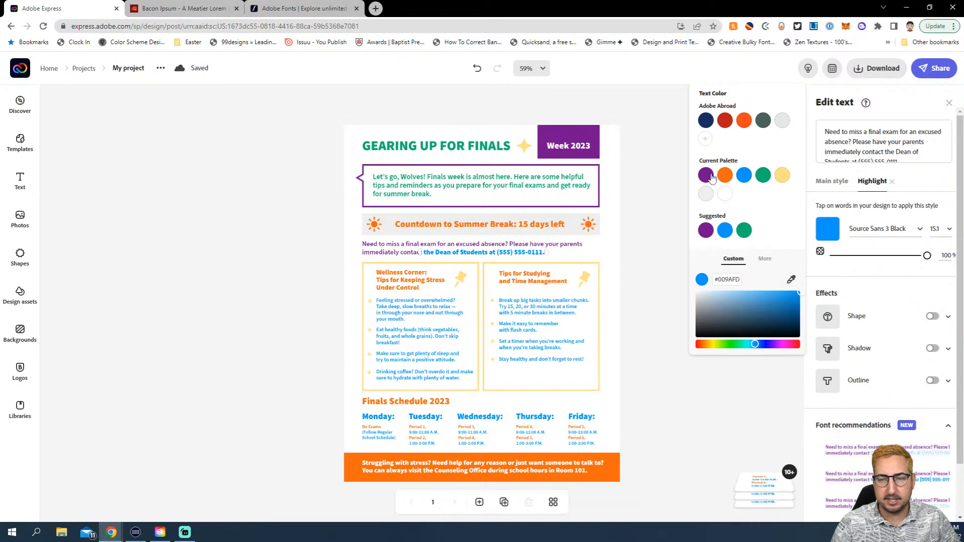
pyautogui.click(728, 179)
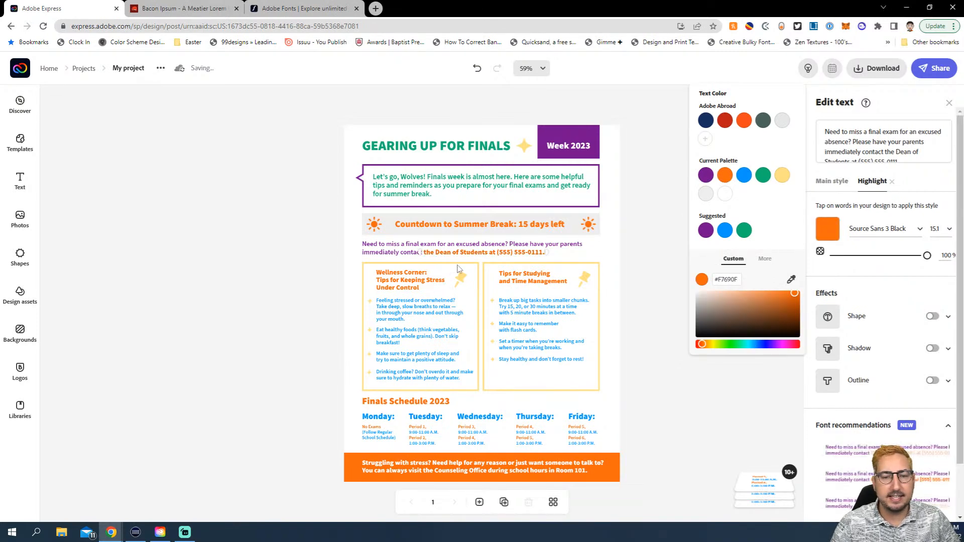
pyautogui.click(657, 216)
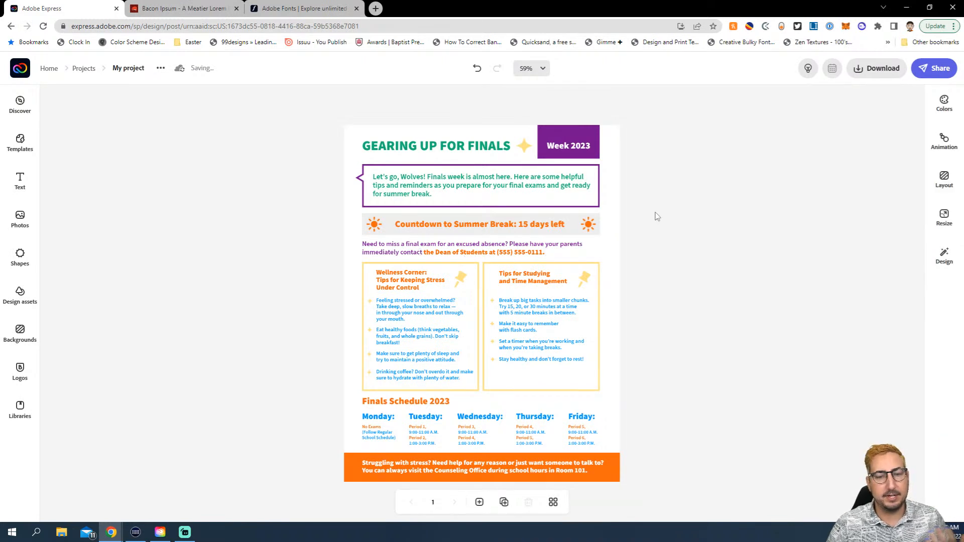
pyautogui.click(418, 314)
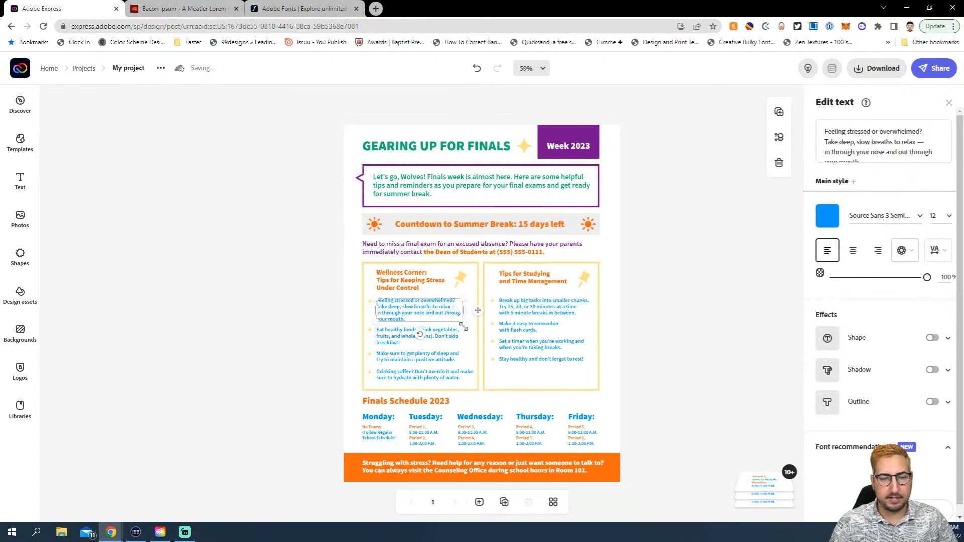
pyautogui.keyDown('shift'); pyautogui.click(448, 336); pyautogui.keyUp('shift')
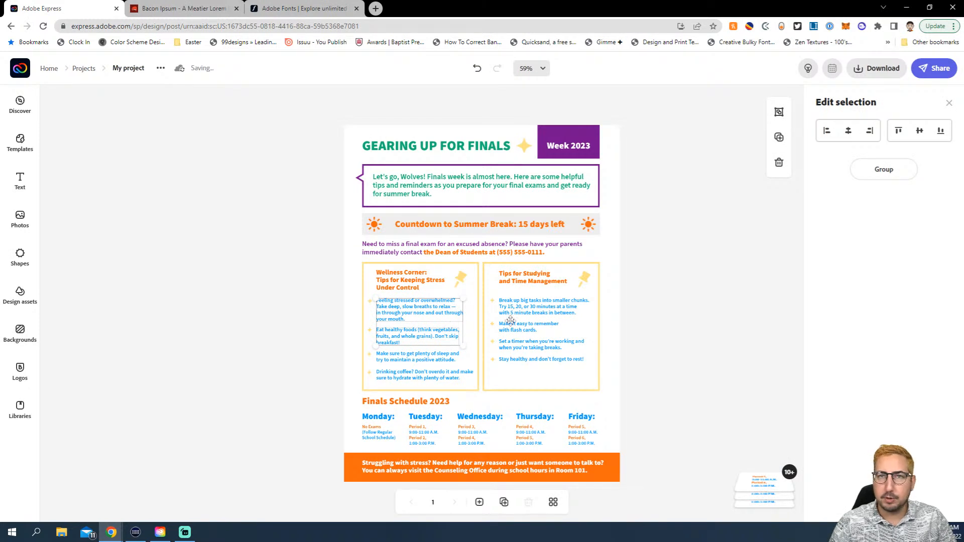
pyautogui.click(695, 290)
# - Try the current palette's purple on the "Feeling stressed or overwhelmed?" tip and undo the color change
pyautogui.click(436, 312)
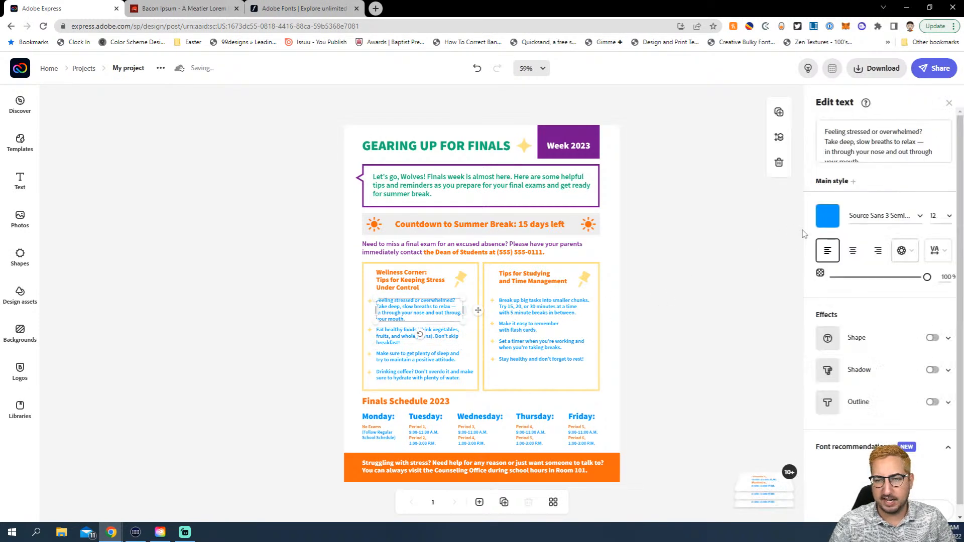
pyautogui.click(828, 216)
pyautogui.click(706, 162)
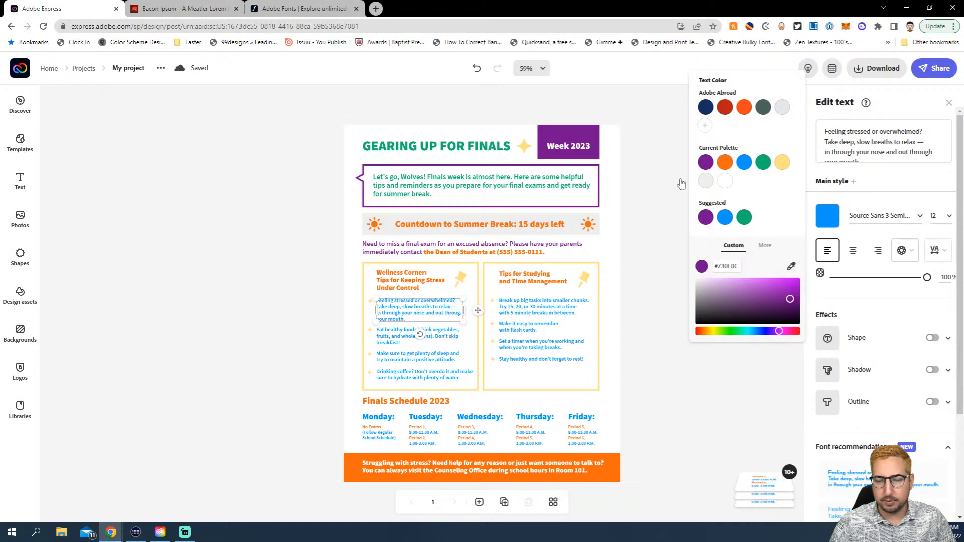
pyautogui.click(656, 238)
pyautogui.hotkey('ctrl', 'z')
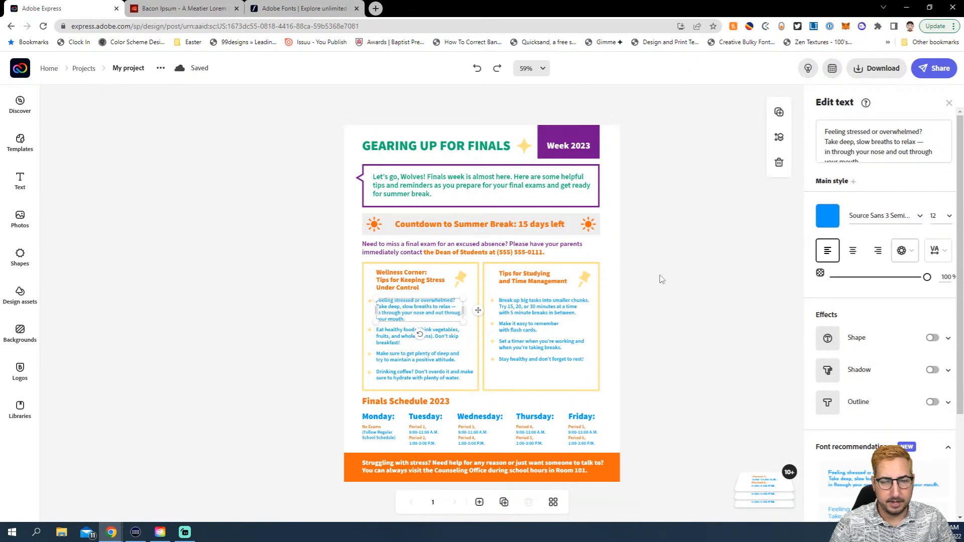
pyautogui.click(660, 279)
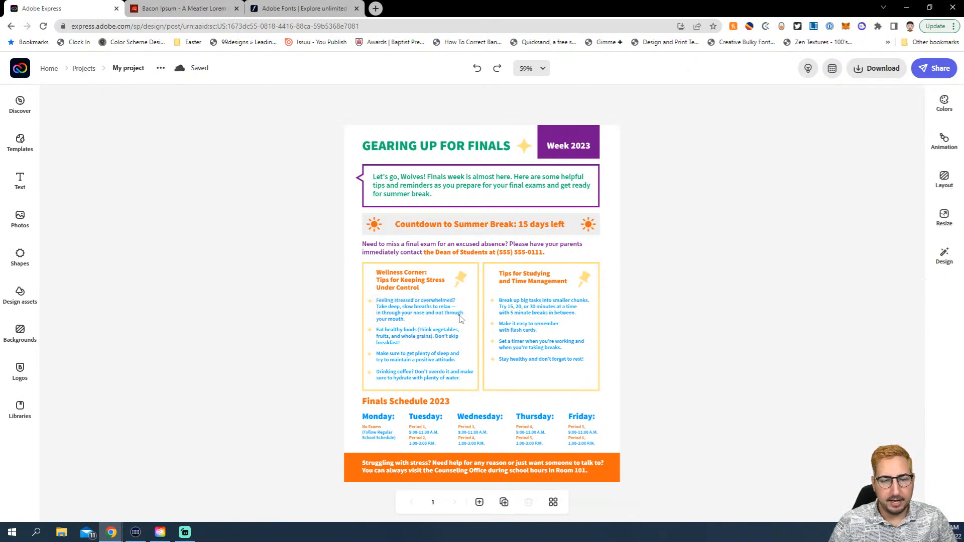
# - Set both the fill and the border of the "Struggling with stress?" footer banner to the purple from the current palette
pyautogui.click(621, 470)
pyautogui.click(828, 163)
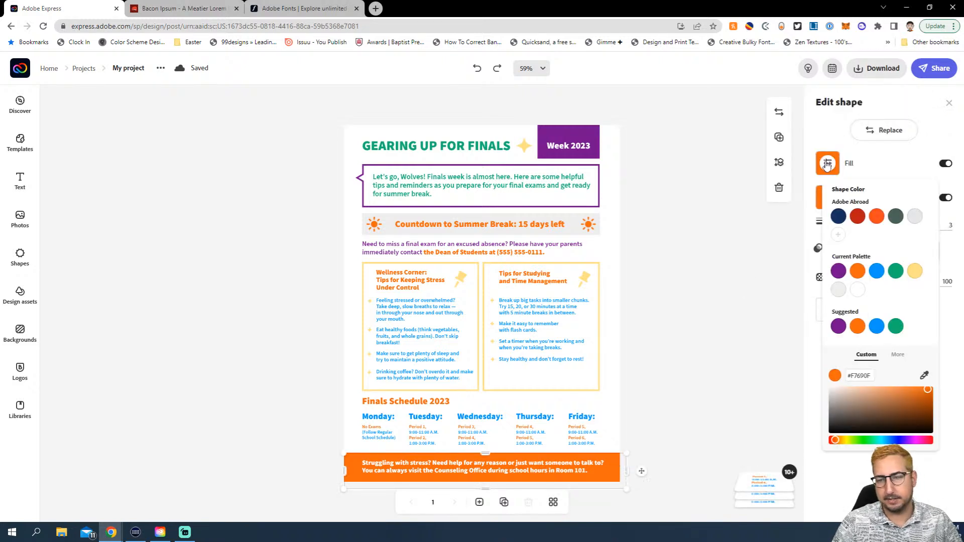
pyautogui.click(838, 271)
pyautogui.click(828, 198)
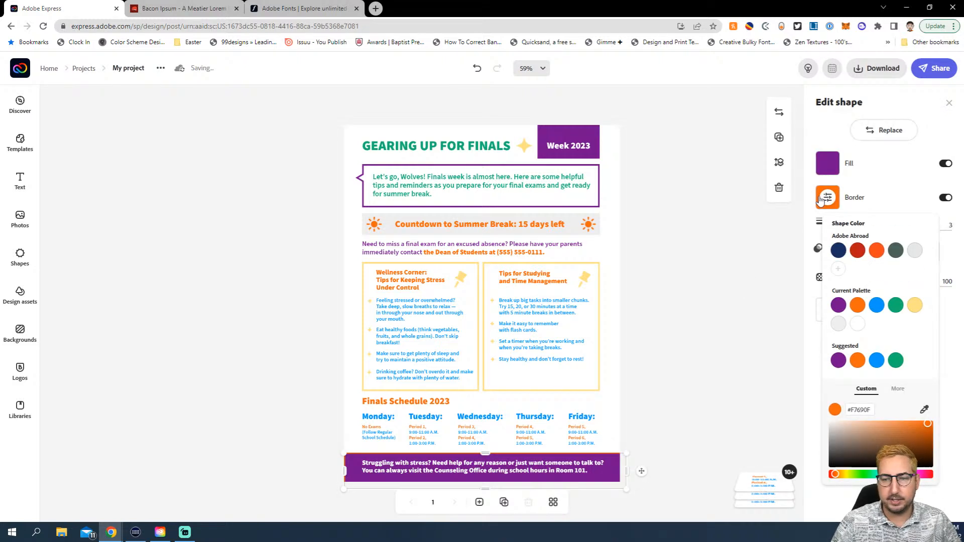
pyautogui.click(838, 305)
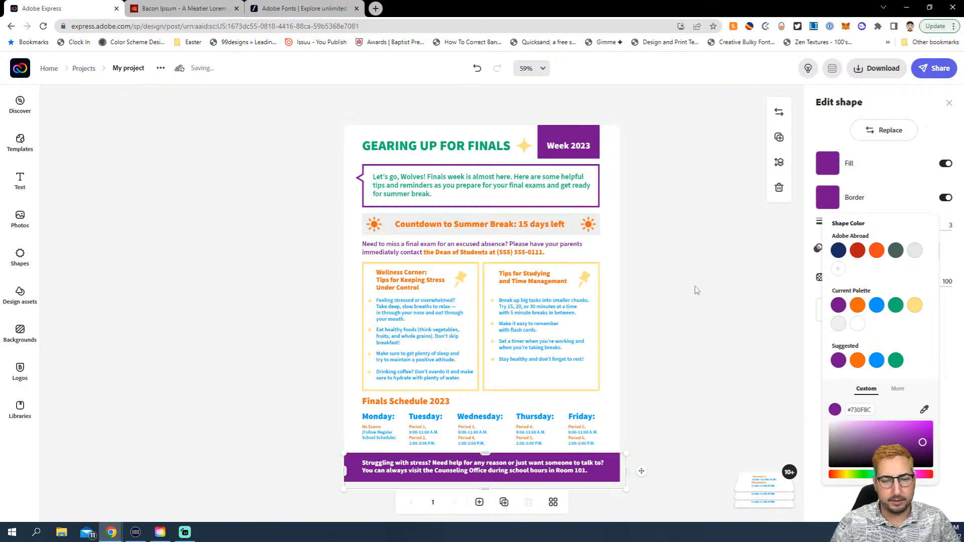
pyautogui.click(696, 290)
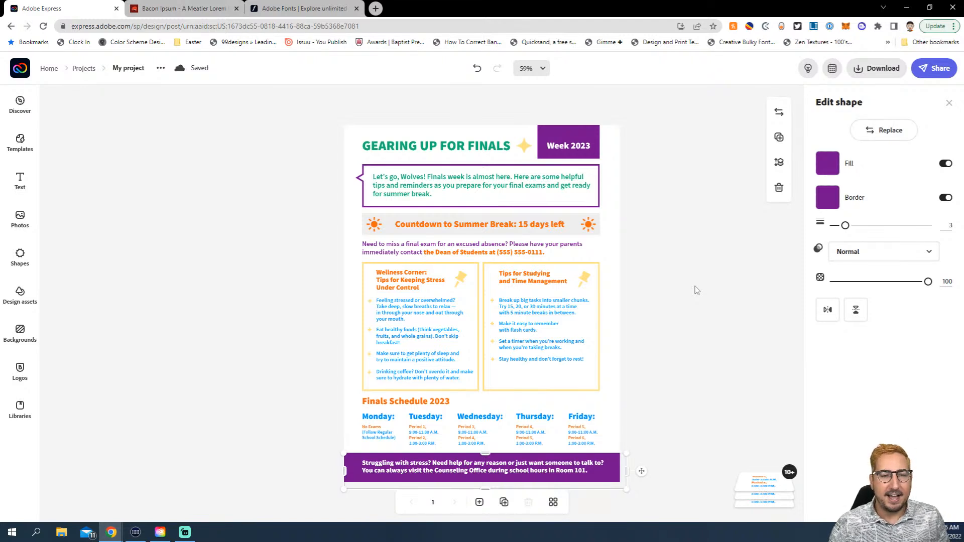
# - Switch to the Adobe Fonts site and look through the home page's featured fonts and discovery sections
pyautogui.click(317, 9)
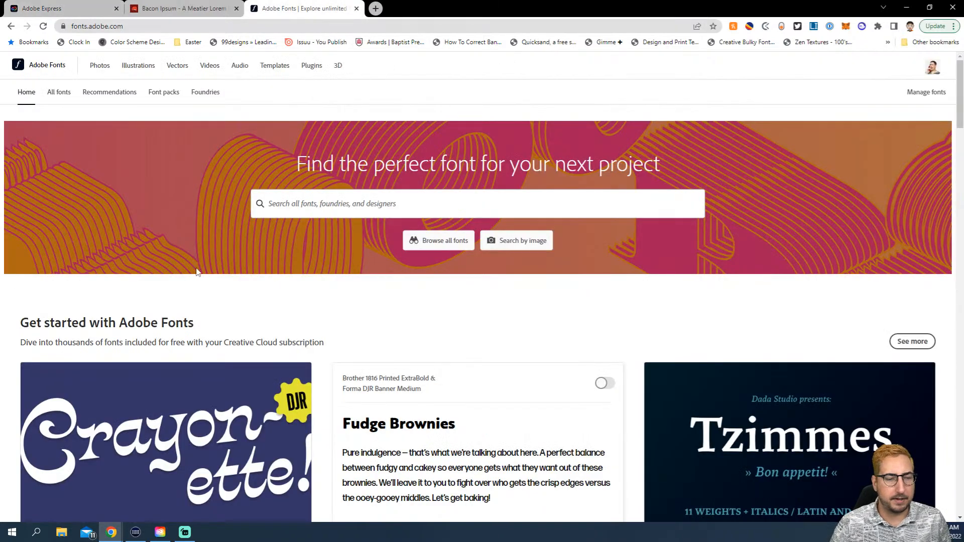
pyautogui.scroll(-3, 197, 273)
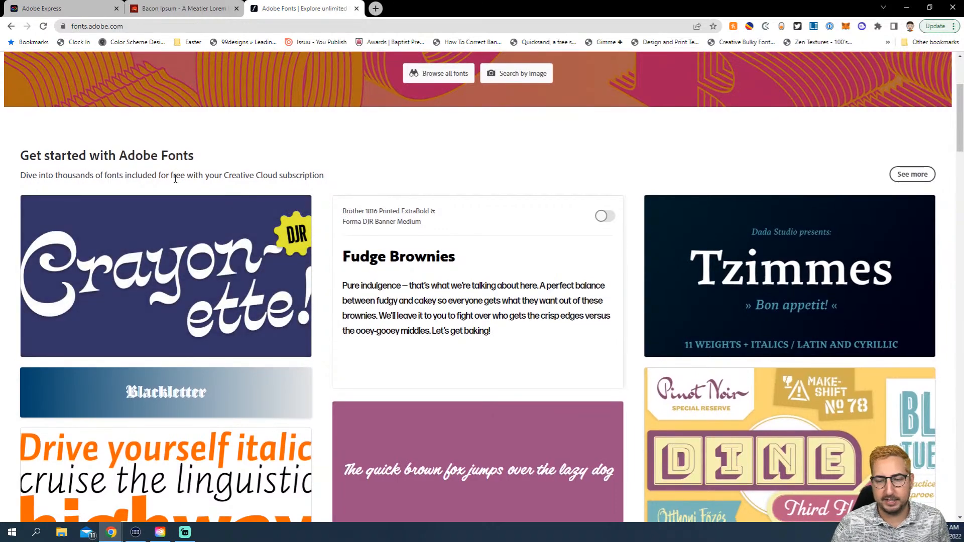
pyautogui.scroll(-3, 175, 179)
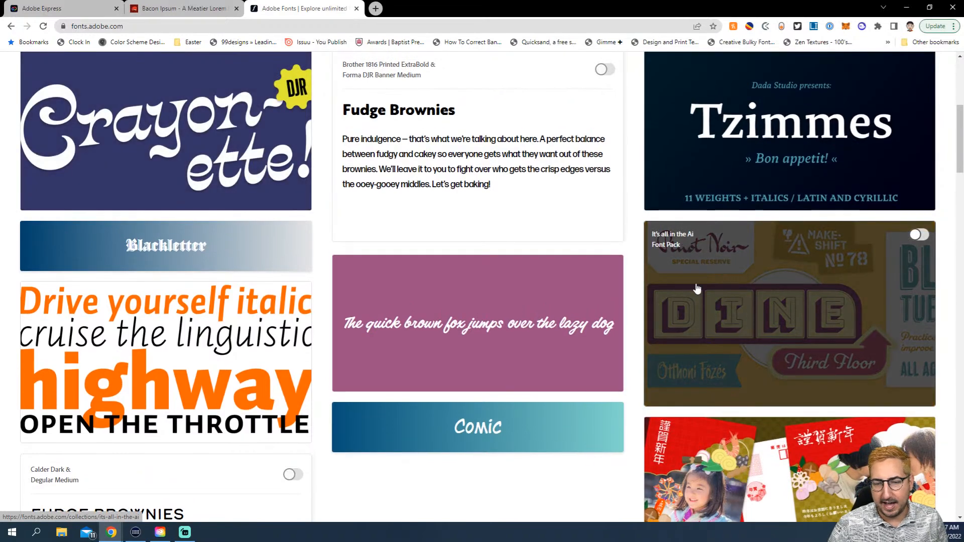
pyautogui.scroll(-2, 697, 288)
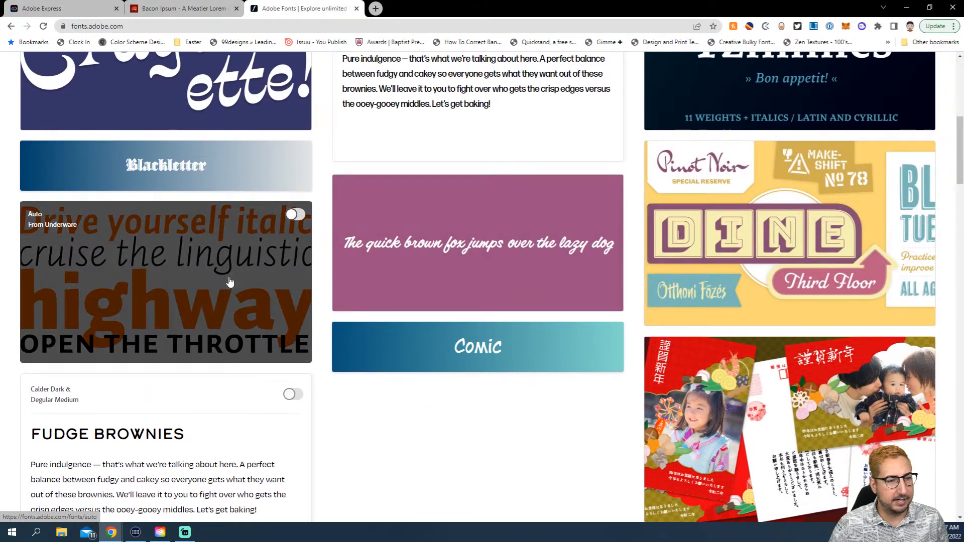
pyautogui.scroll(-4, 230, 282)
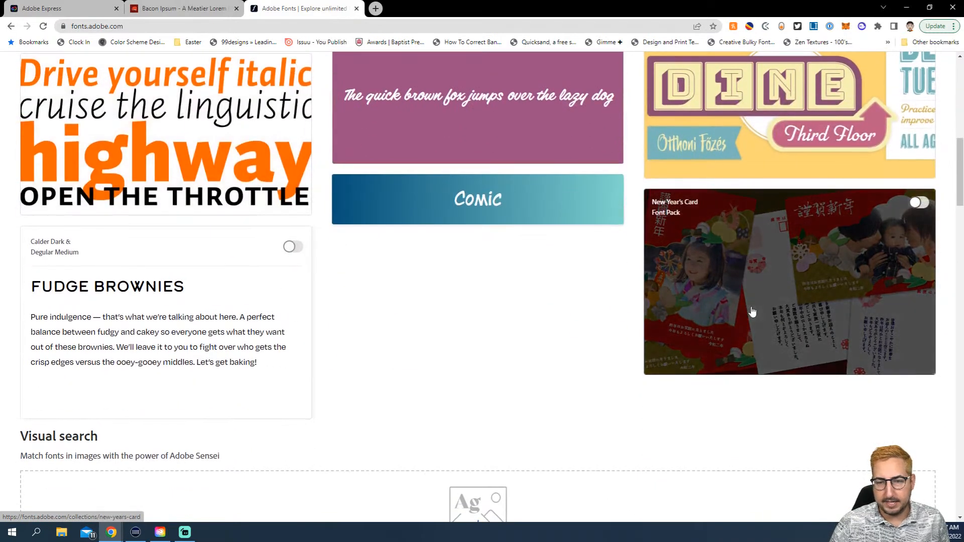
pyautogui.scroll(-10, 447, 318)
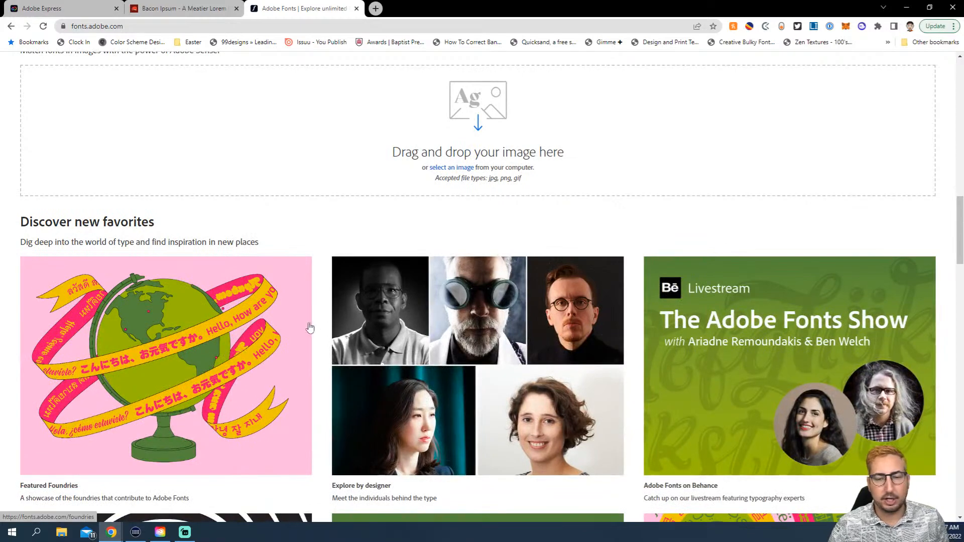
pyautogui.scroll(-7, 424, 314)
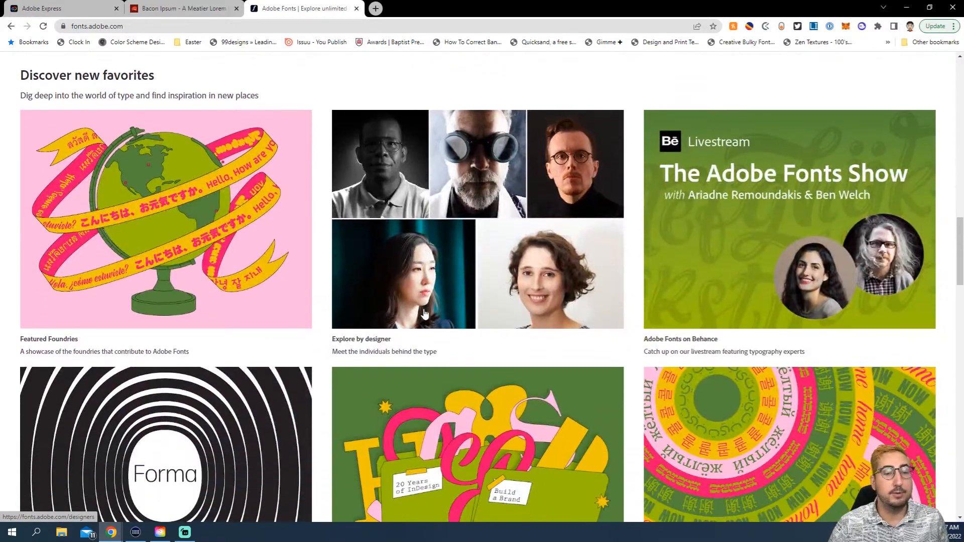
pyautogui.scroll(-3, 412, 321)
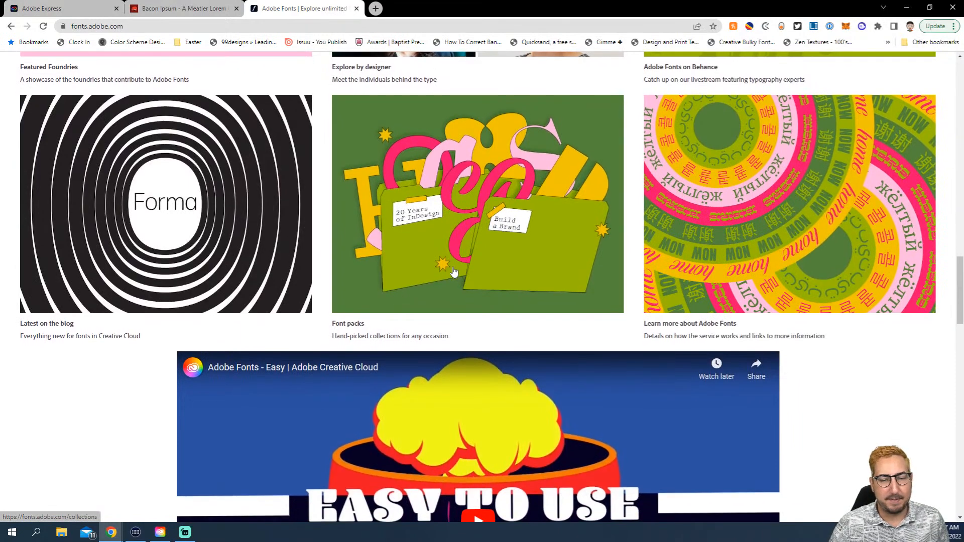
# - Open the Font packs collection and look through the available packs
pyautogui.click(453, 271)
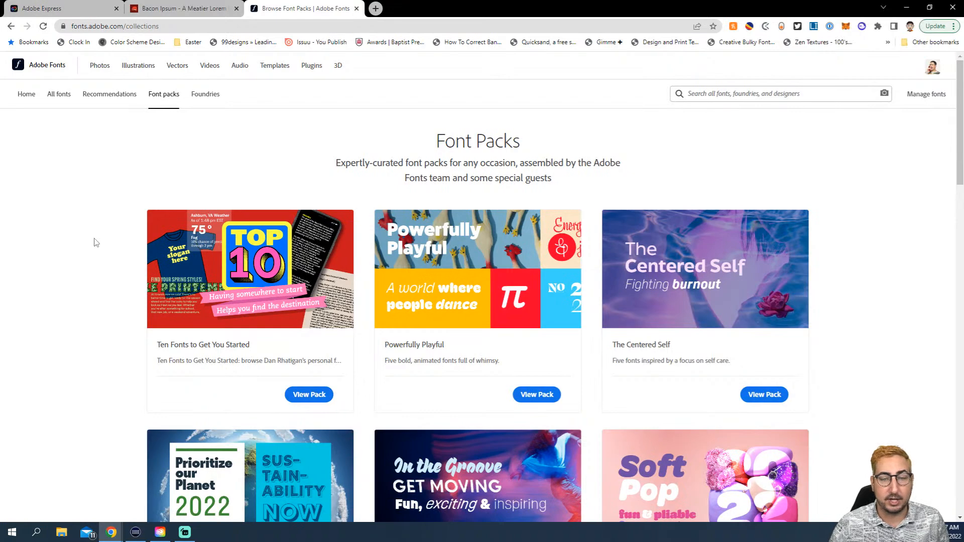
pyautogui.scroll(-3, 95, 242)
pyautogui.scroll(-3, 96, 243)
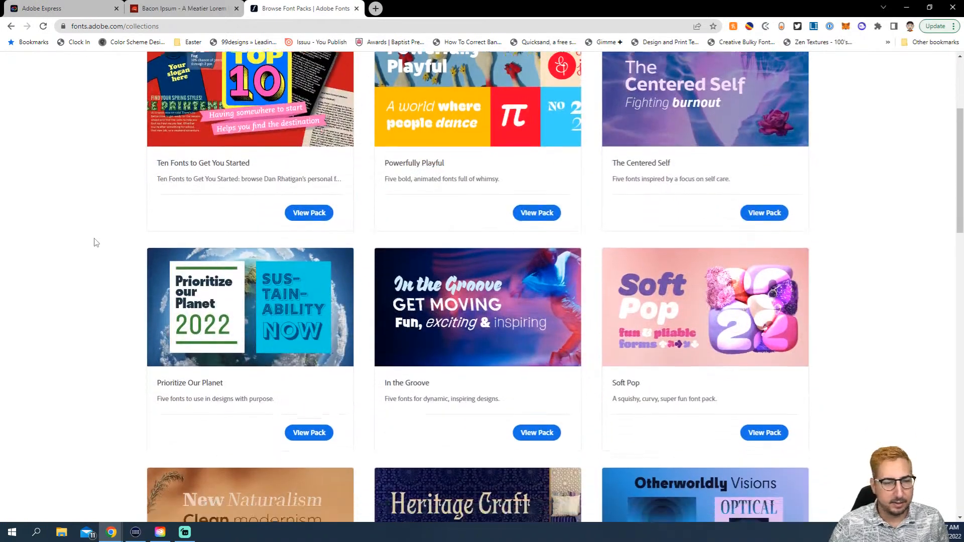
pyautogui.scroll(-2, 96, 243)
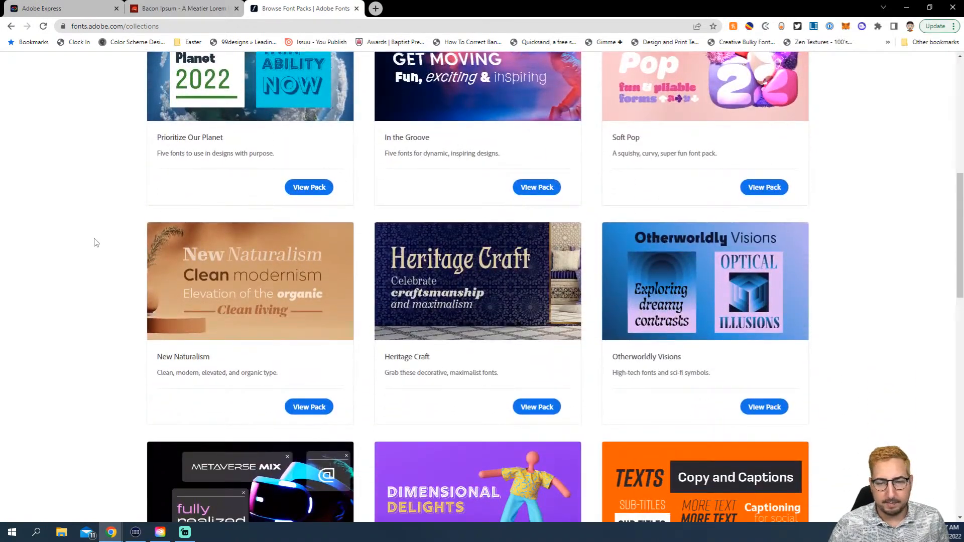
pyautogui.scroll(-3, 96, 242)
pyautogui.scroll(1, 96, 242)
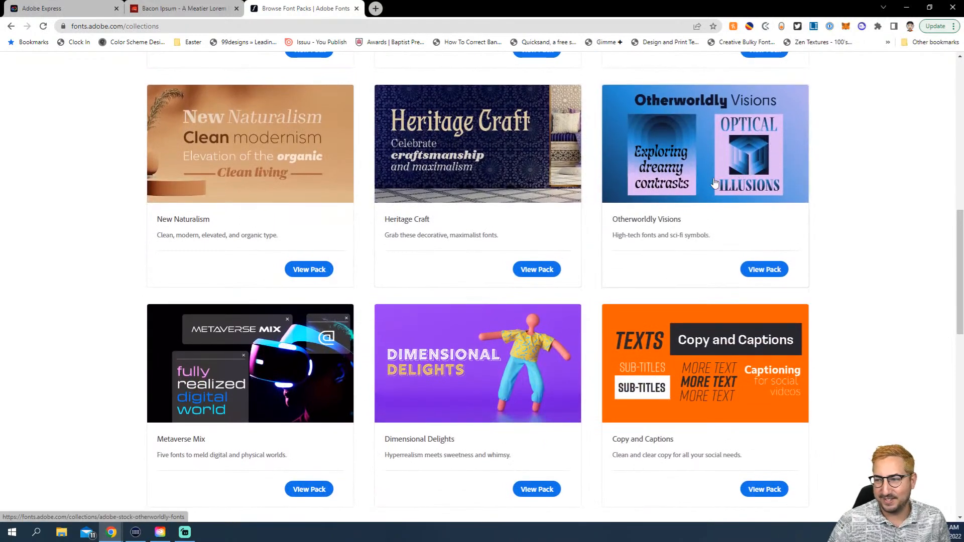
# - Open the Otherworldly Visions font pack and preview its fonts with the sample text "The Hoch Herald" at text size 84
pyautogui.click(692, 188)
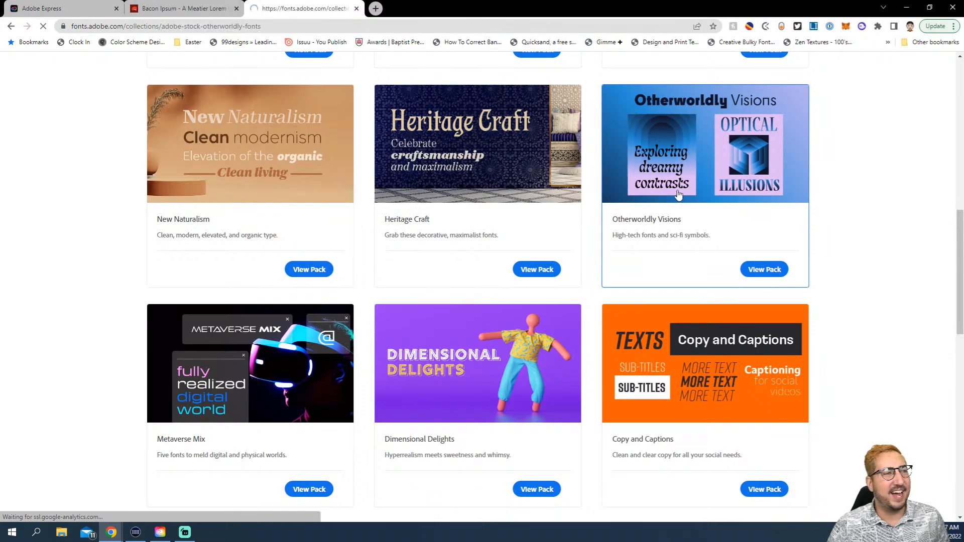
pyautogui.scroll(-9, 489, 166)
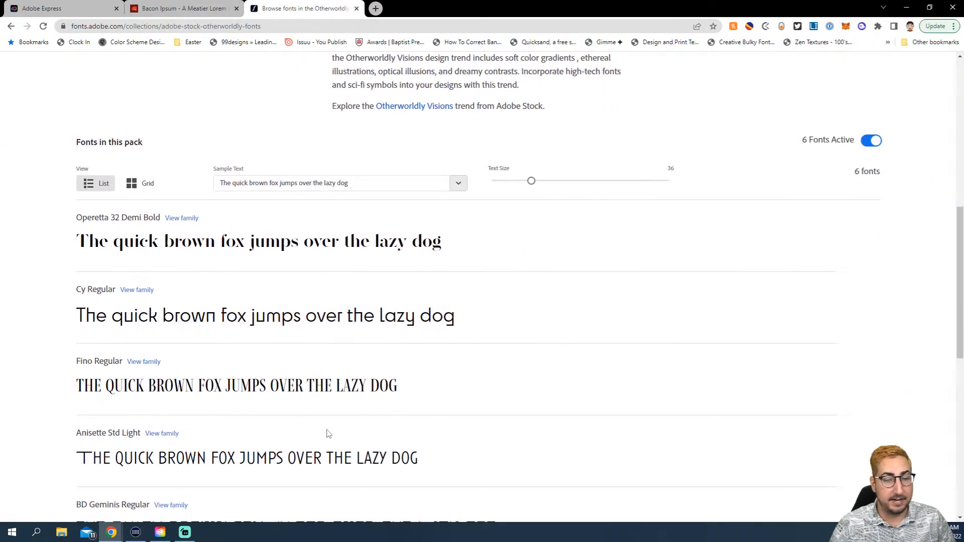
pyautogui.click(361, 183)
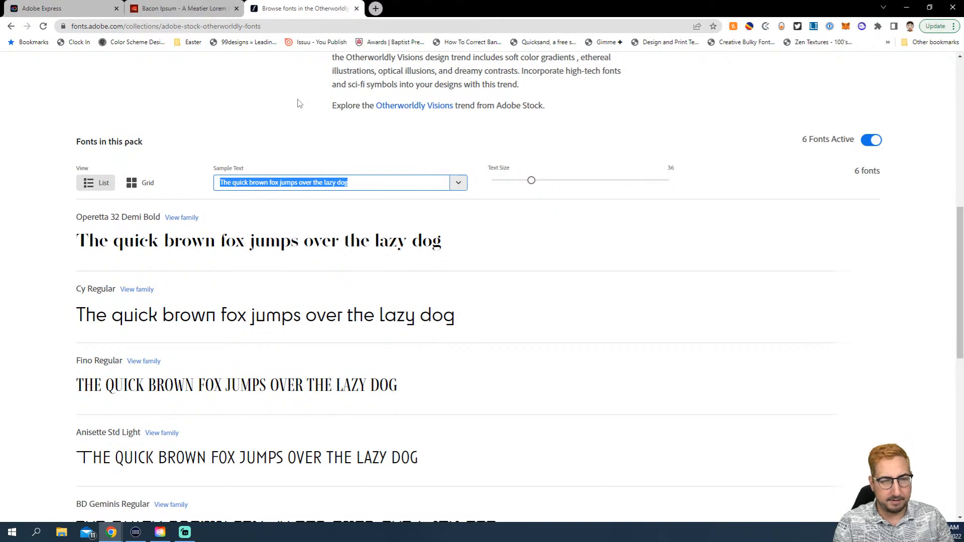
pyautogui.write('The Hoch Herald')
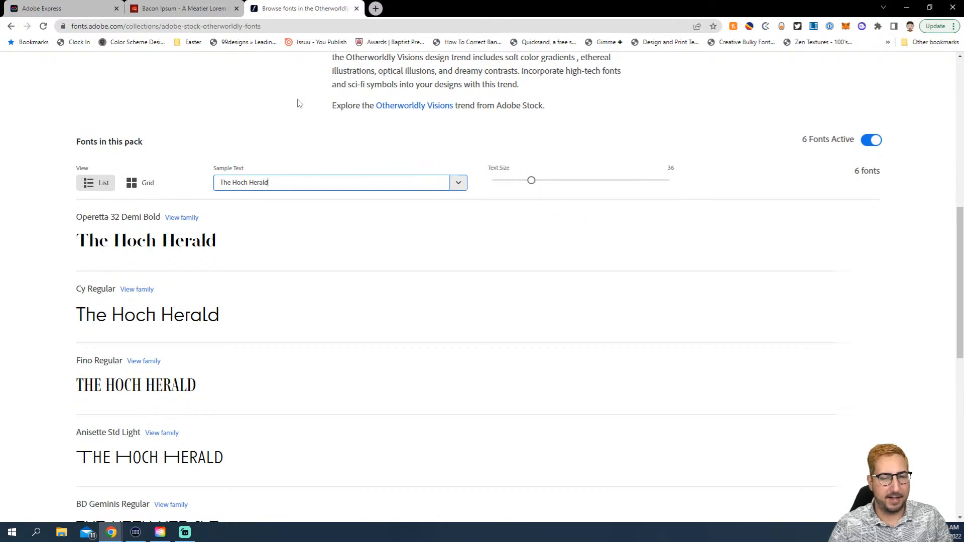
pyautogui.moveTo(531, 180); pyautogui.dragTo(610, 185)
pyautogui.scroll(-4, 600, 244)
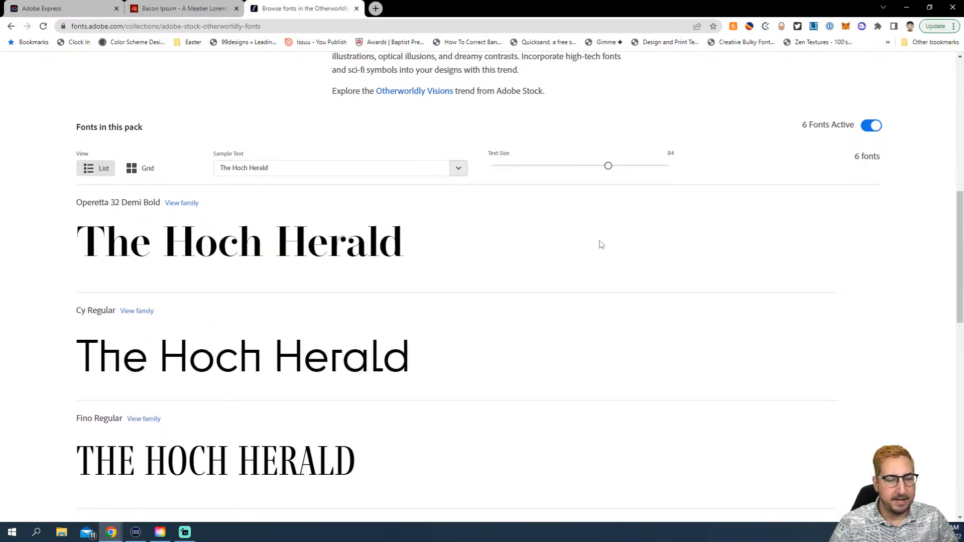
pyautogui.scroll(-6, 601, 244)
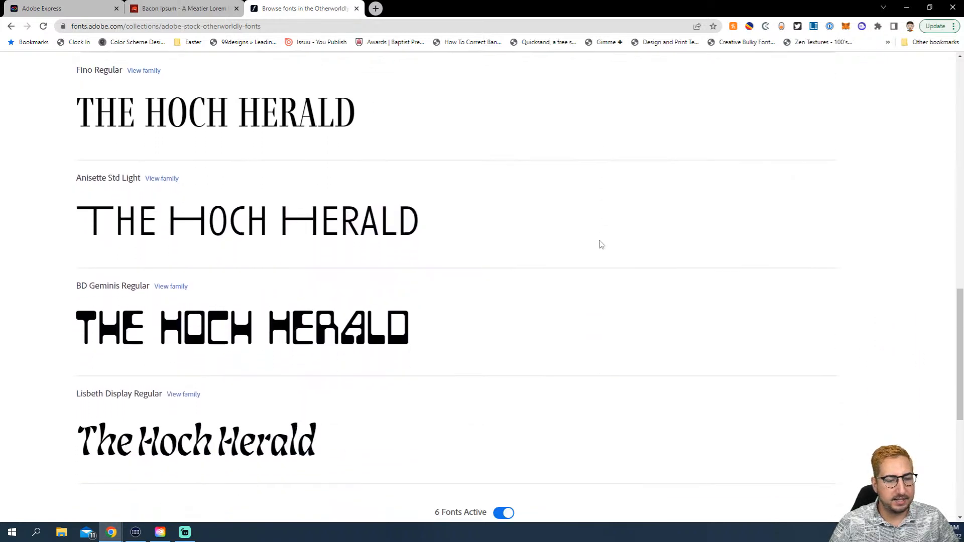
pyautogui.scroll(1, 601, 244)
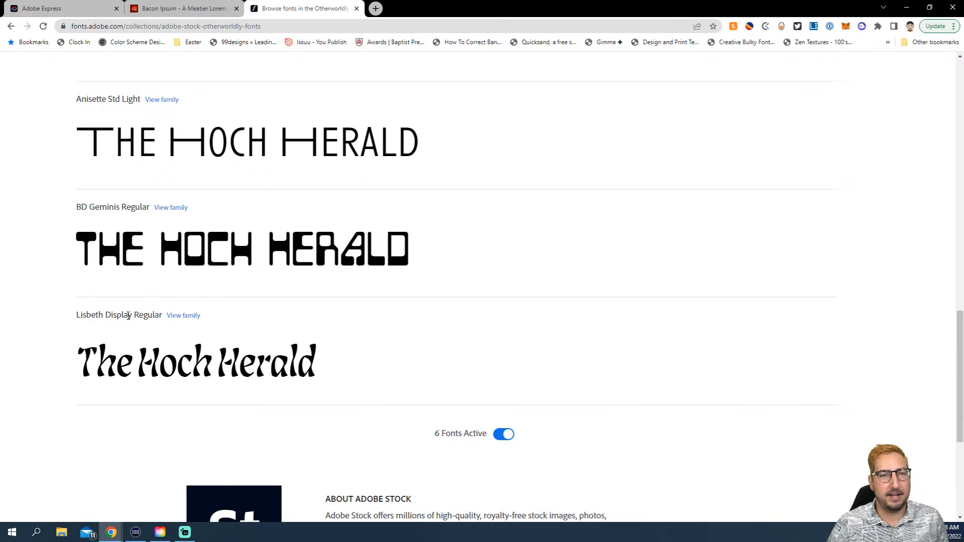
pyautogui.scroll(18, 128, 316)
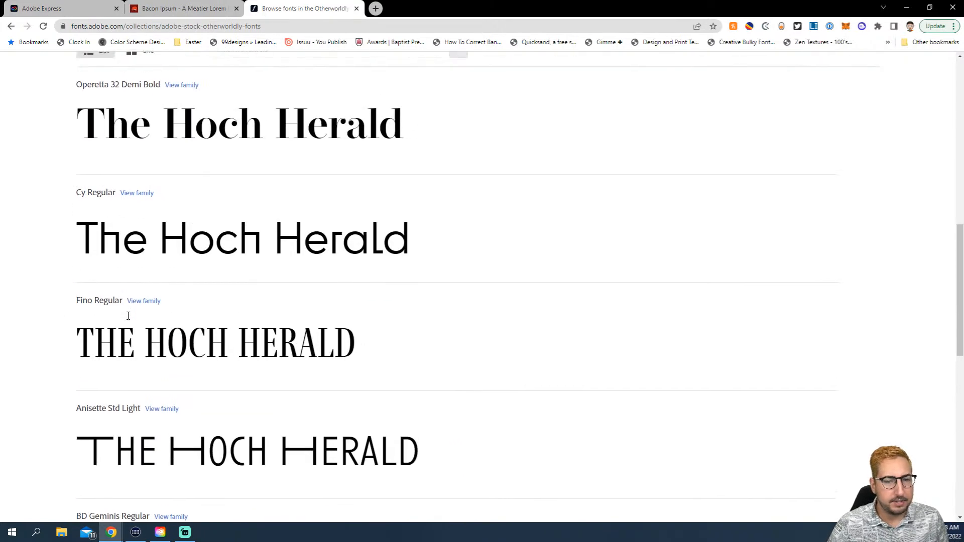
pyautogui.scroll(1, 128, 315)
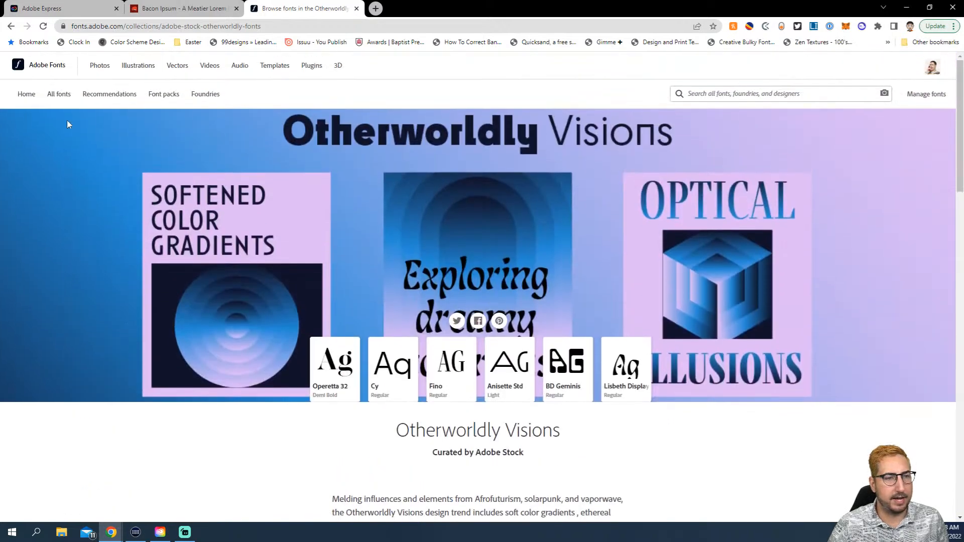
# - Switch to the Adobe Express newsletter, select the "Gearing Up for Finals" headline and search its font list for "liz", rechecking the font pack on Adobe Fonts
pyautogui.click(61, 11)
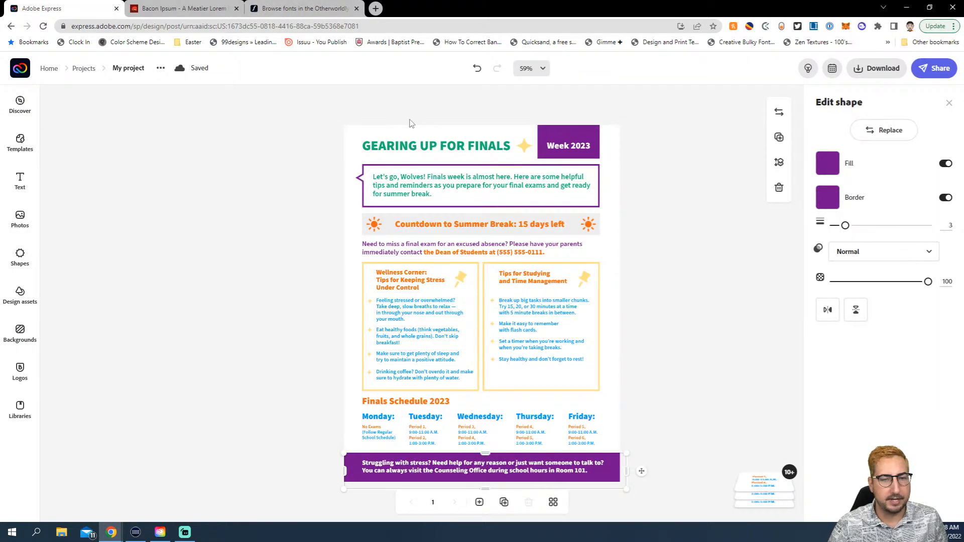
pyautogui.click(441, 146)
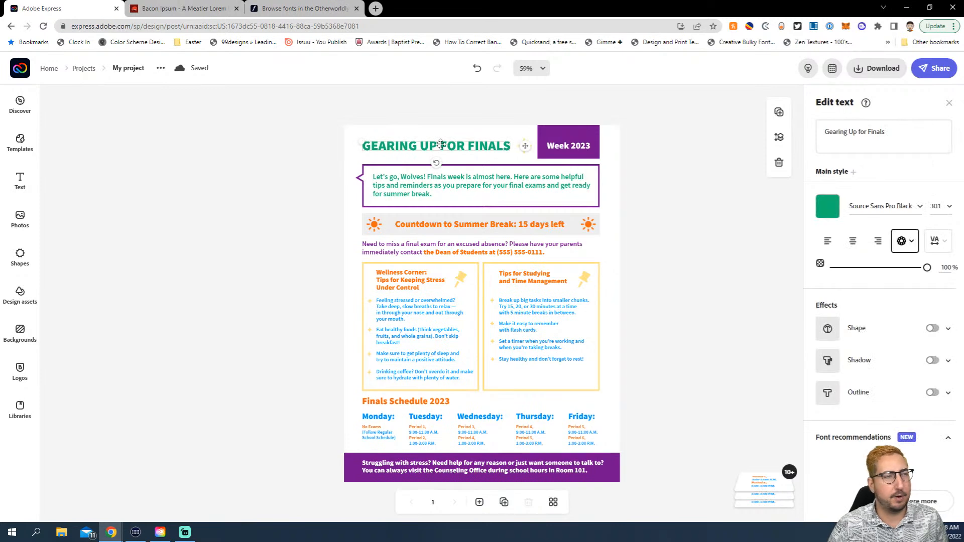
pyautogui.click(296, 9)
pyautogui.scroll(-15, 279, 265)
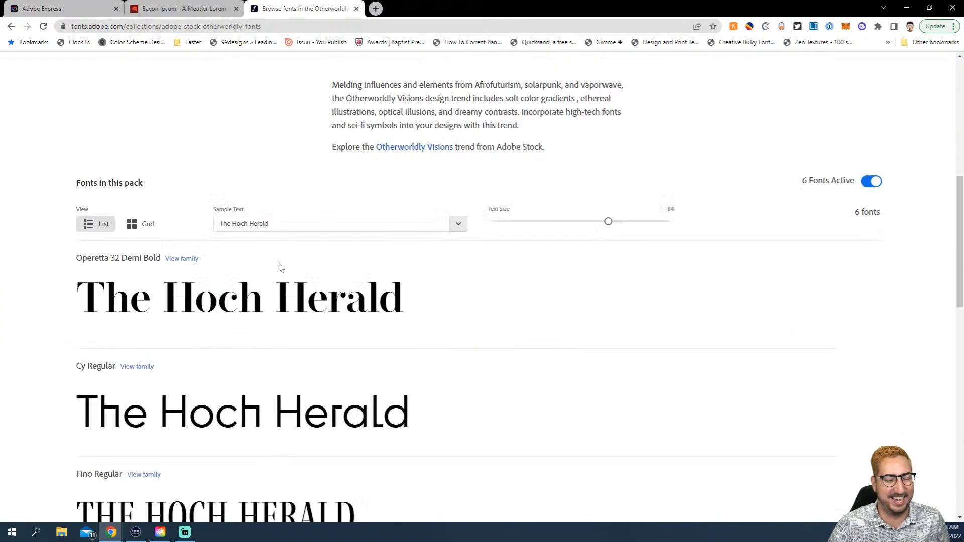
pyautogui.click(101, 13)
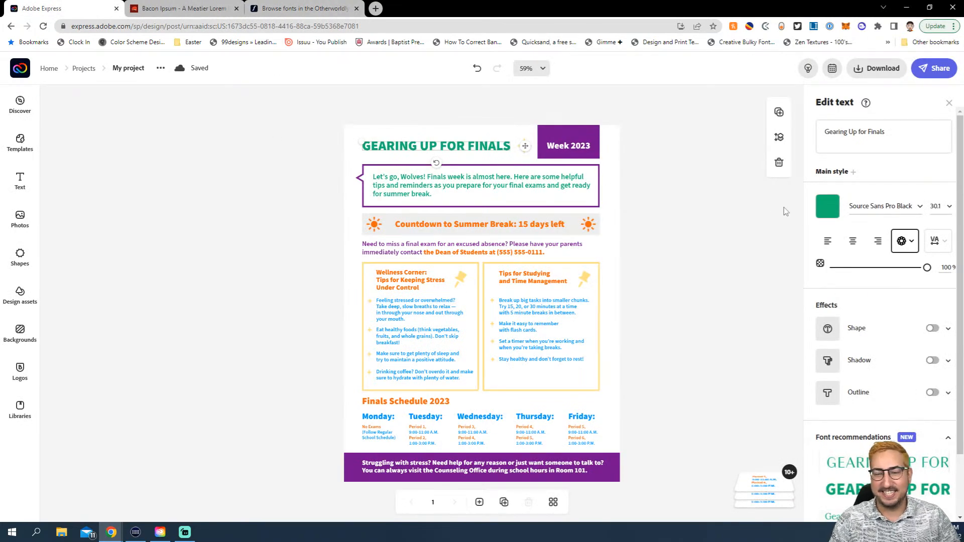
pyautogui.click(918, 209)
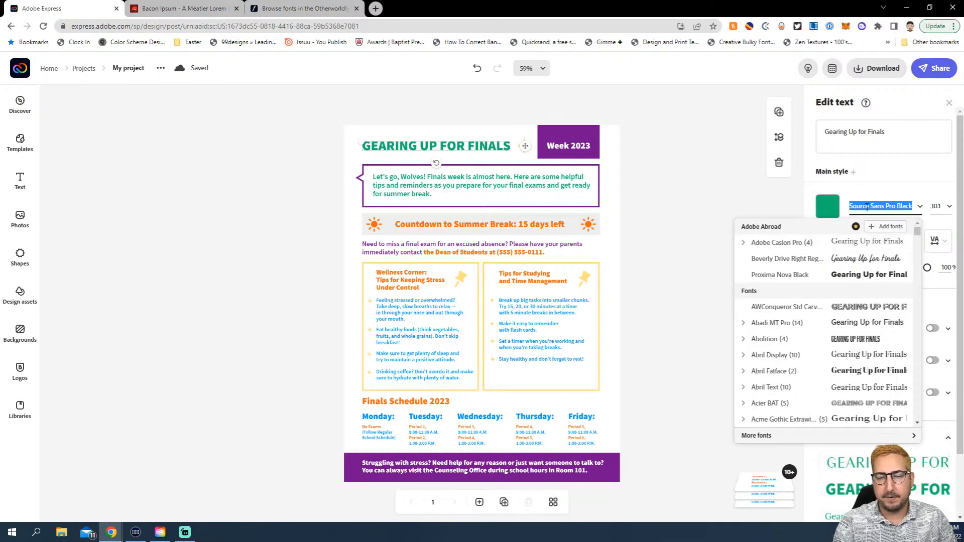
pyautogui.write('li')
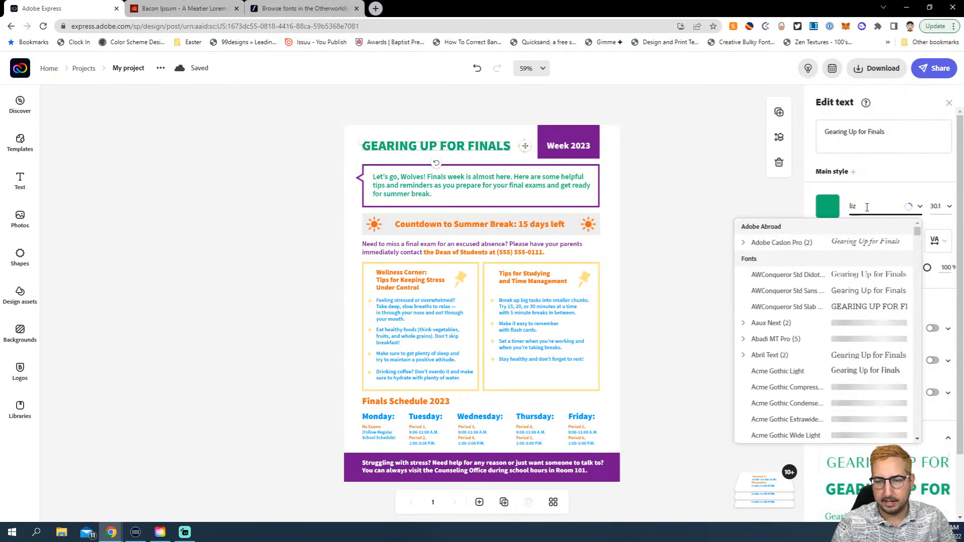
pyautogui.write('z')
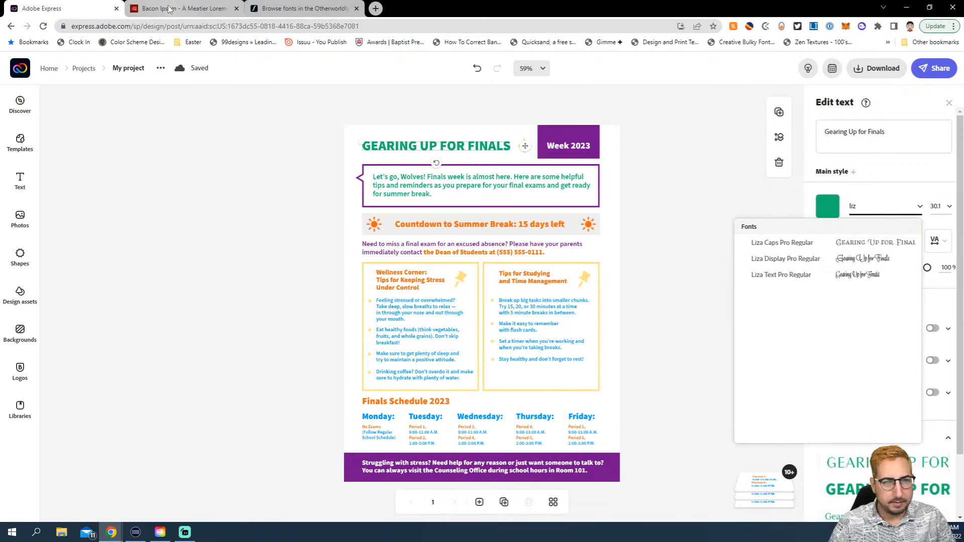
# - Switch to Adobe Fonts, return to its home page and open the Crayonette DJR font to view its details
pyautogui.click(266, 9)
pyautogui.scroll(20, 288, 229)
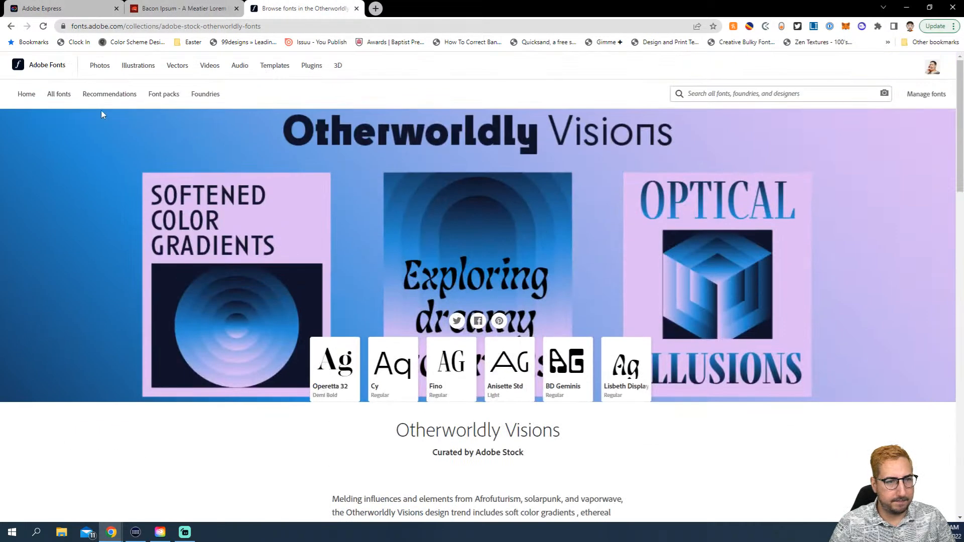
pyautogui.click(19, 64)
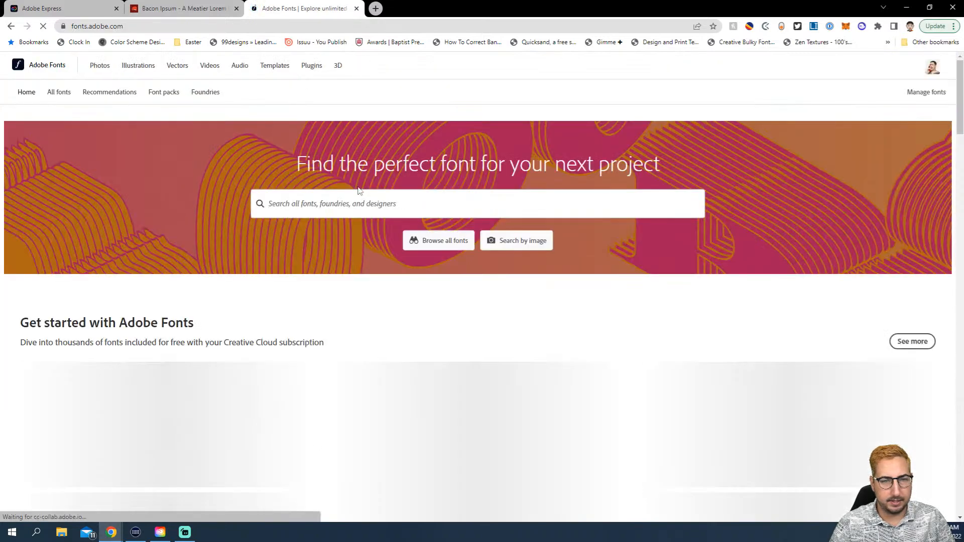
pyautogui.scroll(-5, 107, 187)
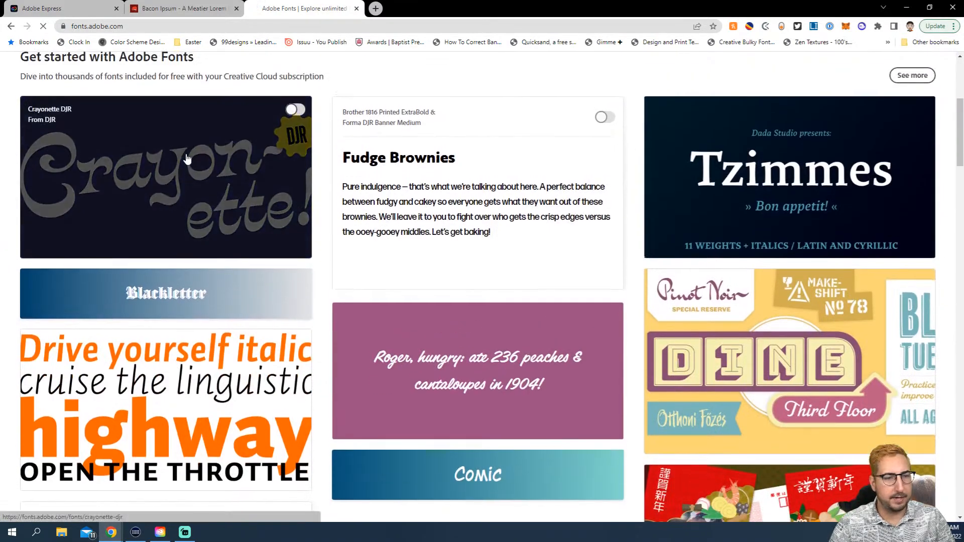
pyautogui.click(187, 158)
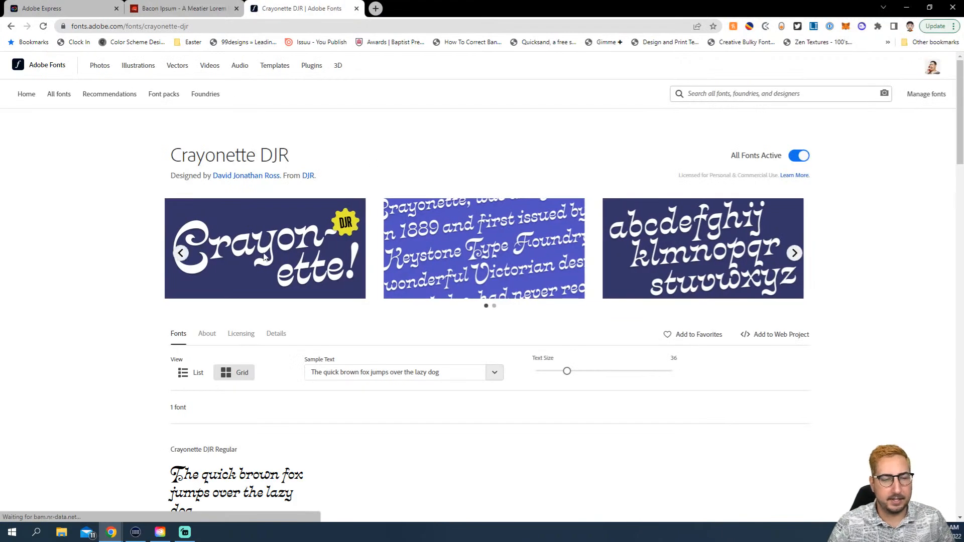
pyautogui.scroll(-2, 280, 260)
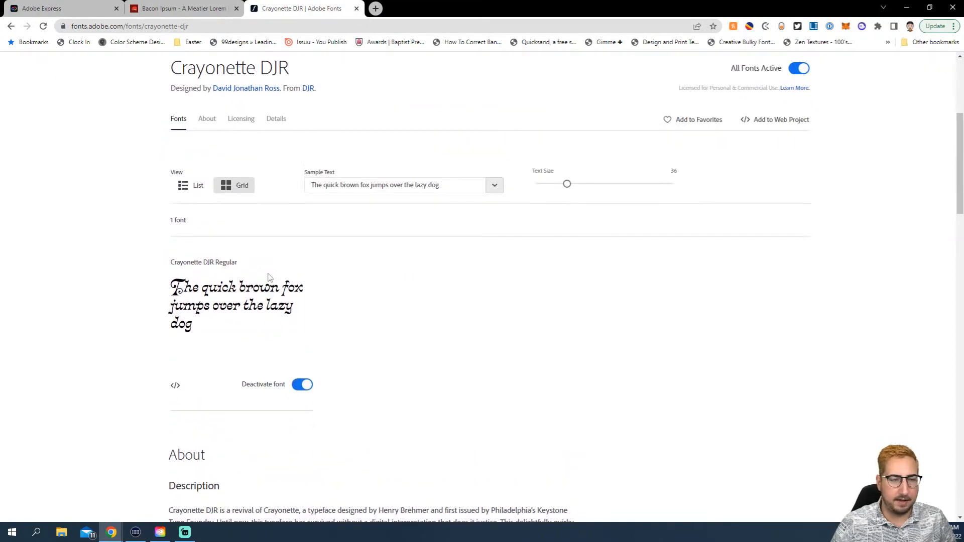
# - Switch back to Adobe Express and set the "Gearing Up for Finals" headline's font to Crayonette DJR Regular
pyautogui.click(77, 13)
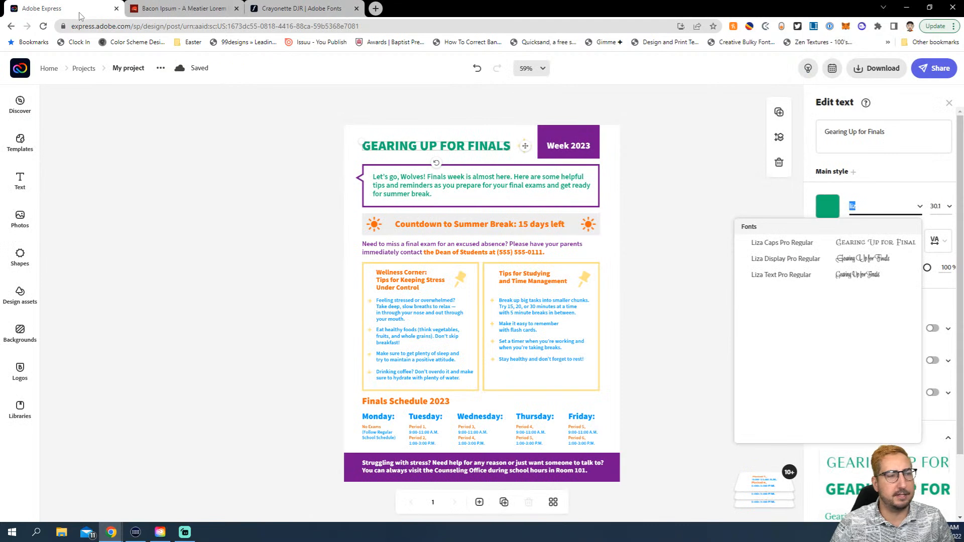
pyautogui.write('cray')
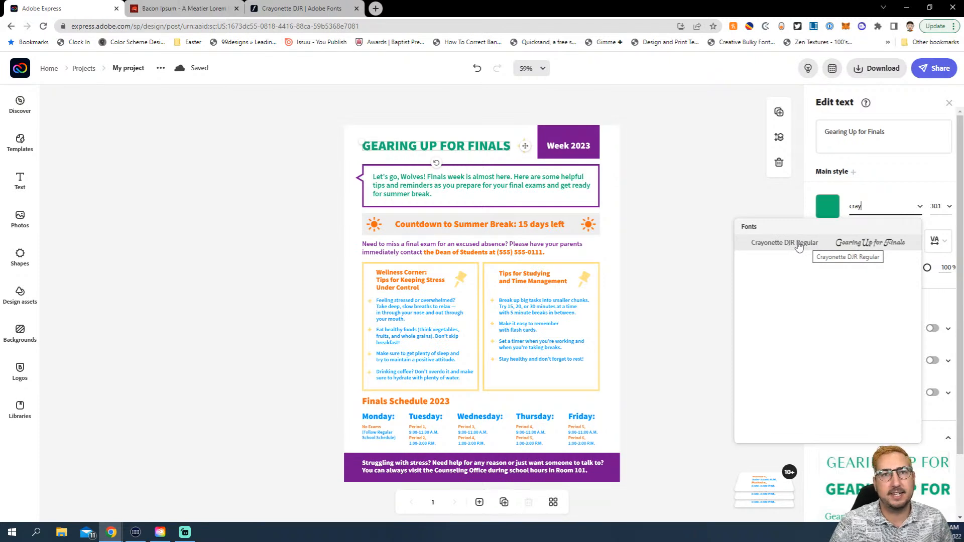
pyautogui.click(799, 246)
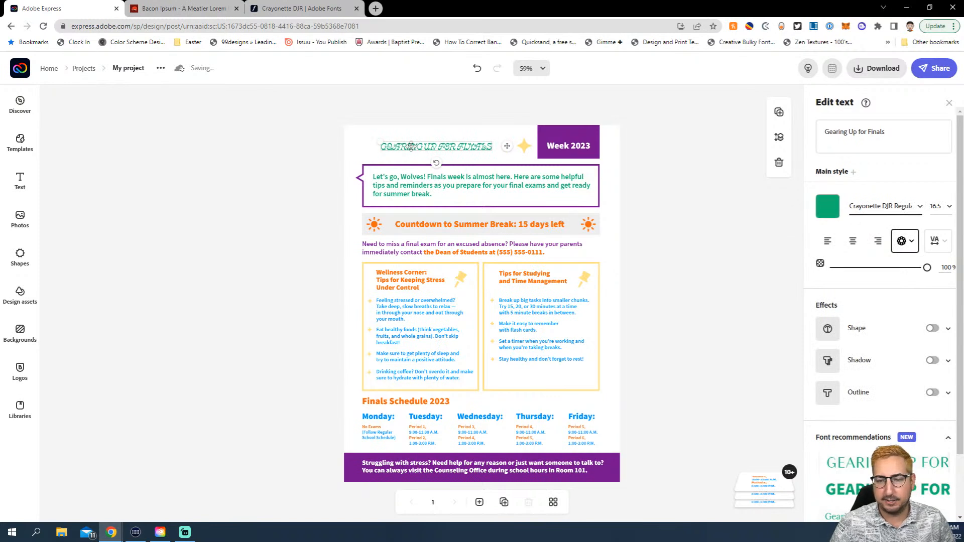
# - Enlarge the "Gearing Up for Finals" headline to size 36, then scale it down to about 25.1 to fit beside the "Week 2023" box
pyautogui.click(942, 207)
pyautogui.click(934, 310)
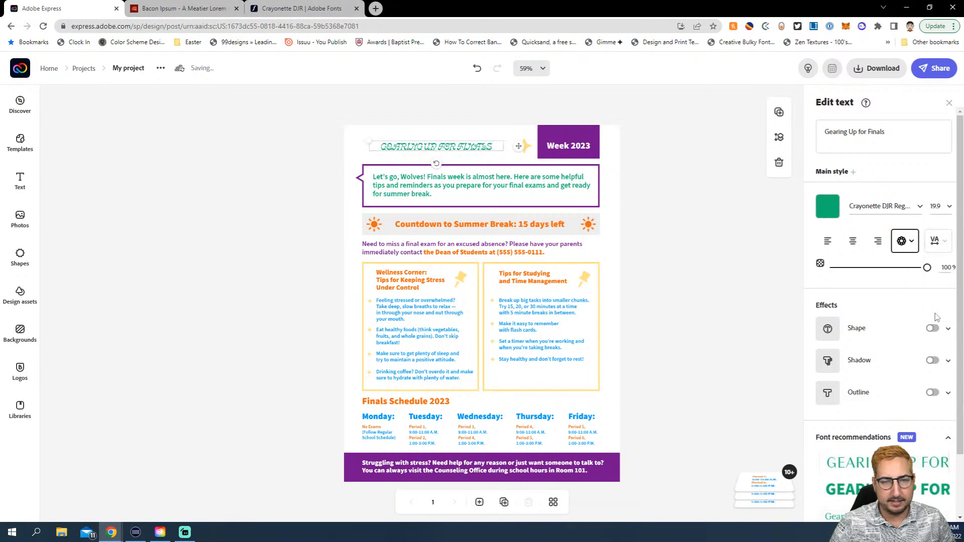
pyautogui.click(938, 206)
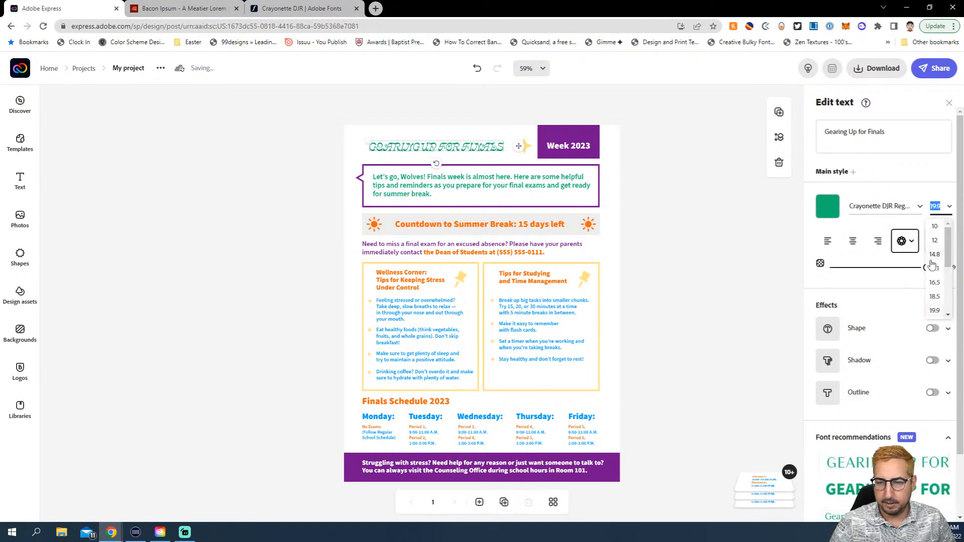
pyautogui.scroll(-2, 932, 273)
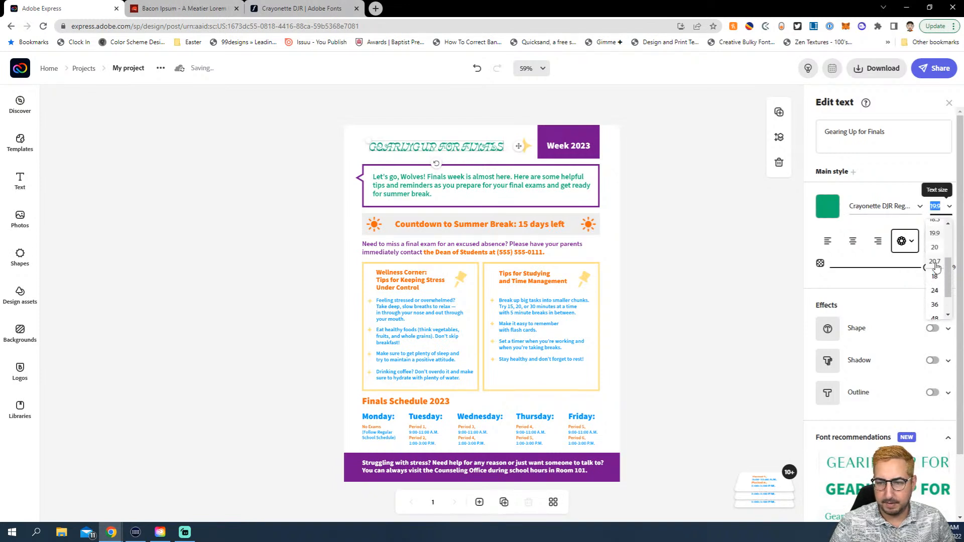
pyautogui.click(935, 305)
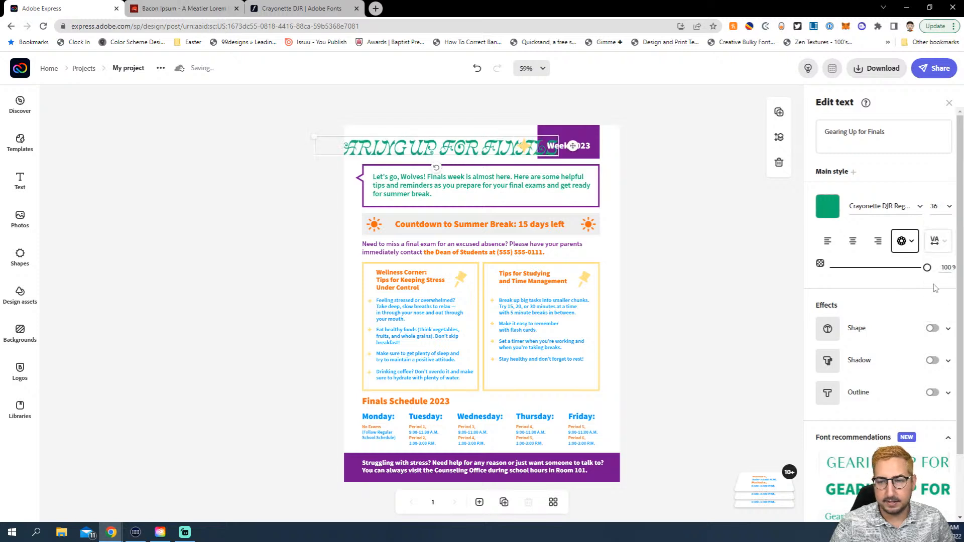
pyautogui.moveTo(315, 138); pyautogui.dragTo(376, 148)
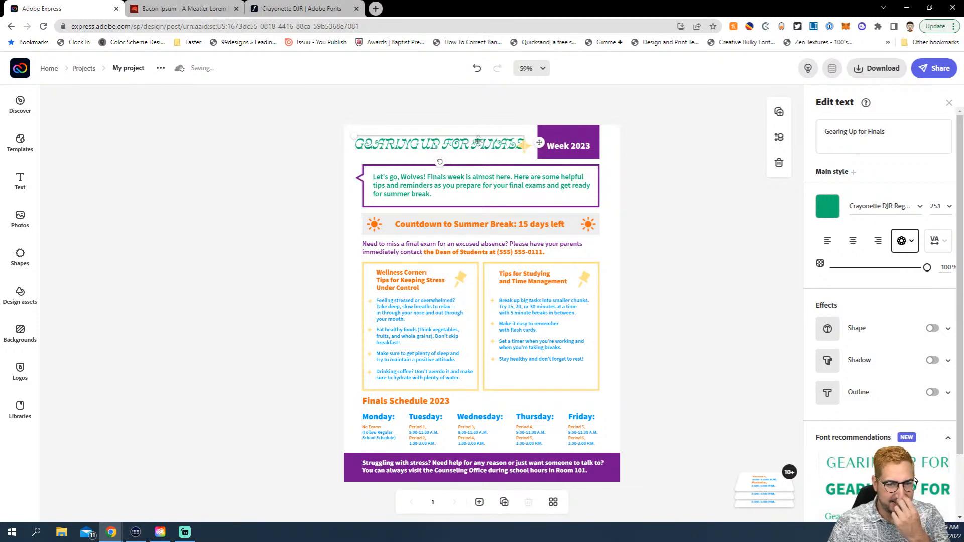
pyautogui.click(528, 104)
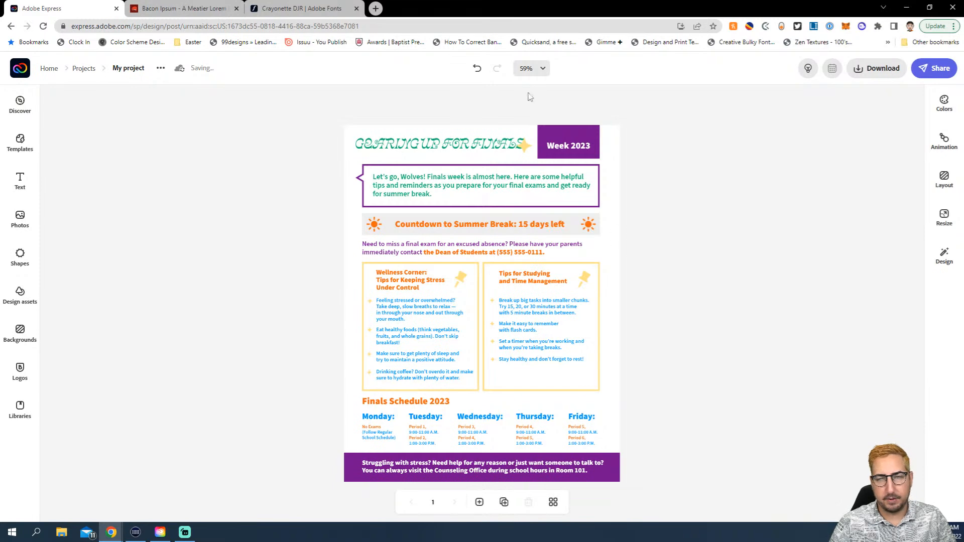
# - Move the yellow star from the end of the headline onto the upper-right corner of the purple "Week 2023" box
pyautogui.click(536, 70)
pyautogui.click(505, 170)
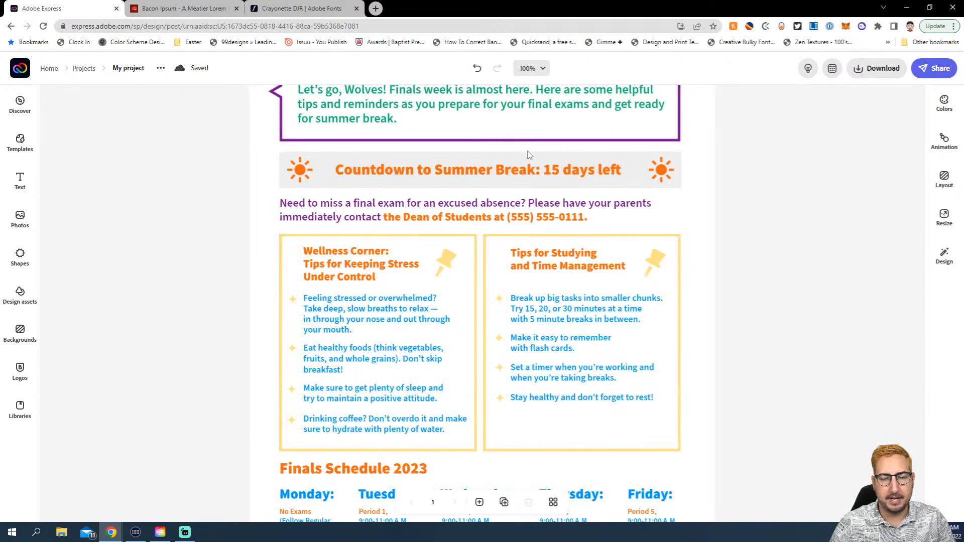
pyautogui.scroll(4, 519, 321)
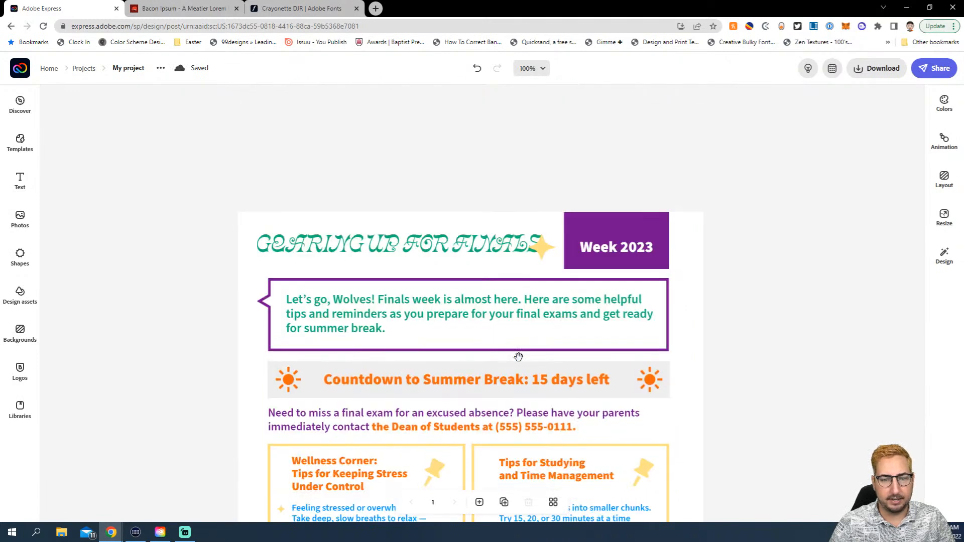
pyautogui.click(546, 246)
pyautogui.moveTo(545, 246); pyautogui.dragTo(664, 222)
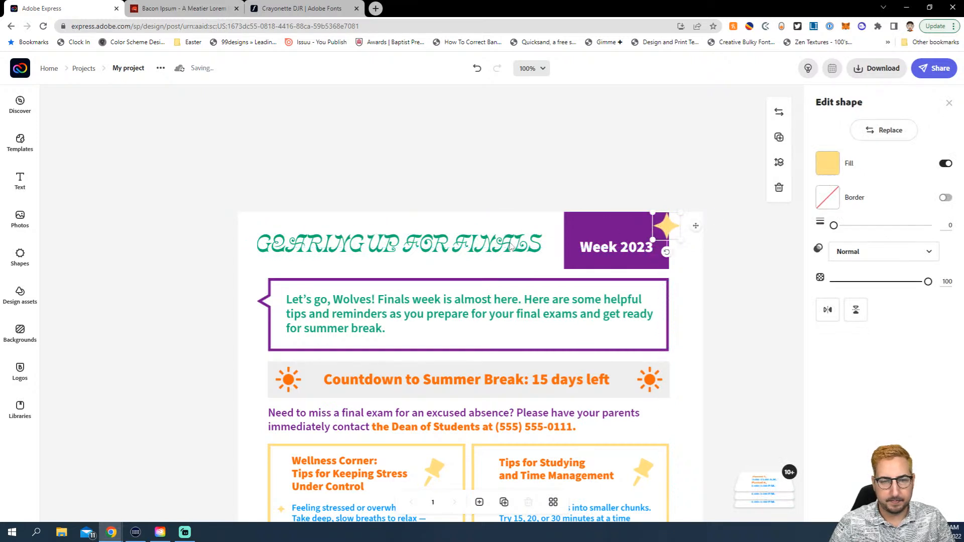
# - Replace the "Gearing Up for Finals" headline text with "The Hoch Herald"
pyautogui.click(432, 245)
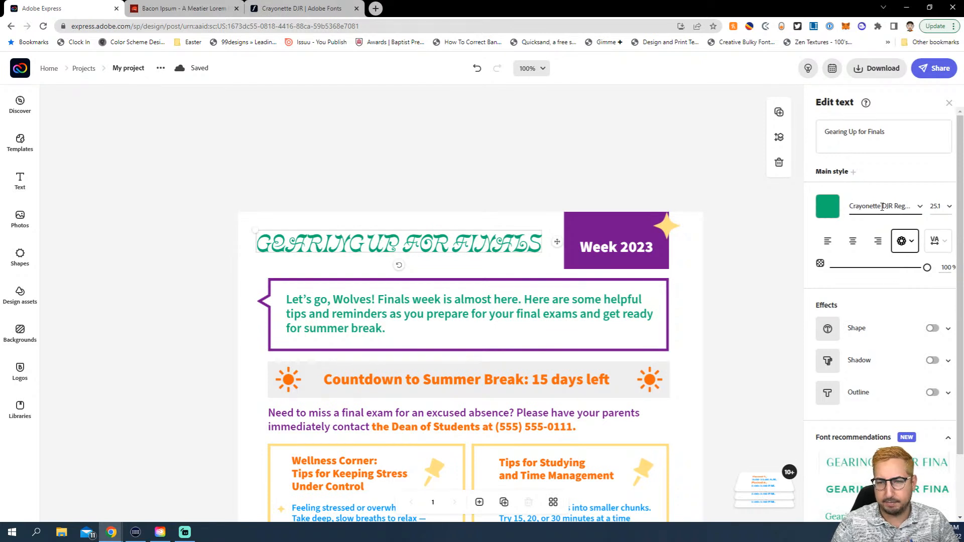
pyautogui.scroll(-2, 889, 286)
pyautogui.scroll(2, 889, 287)
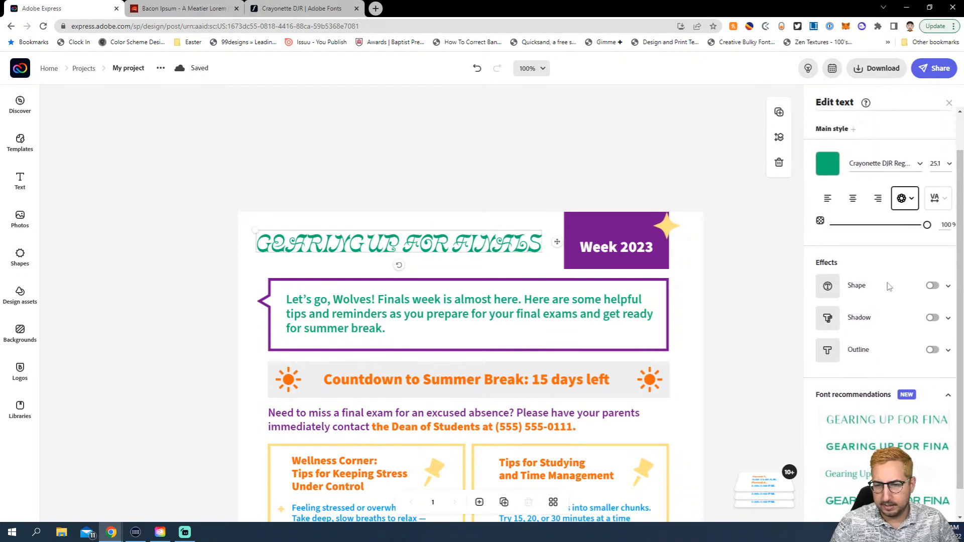
pyautogui.click(894, 141)
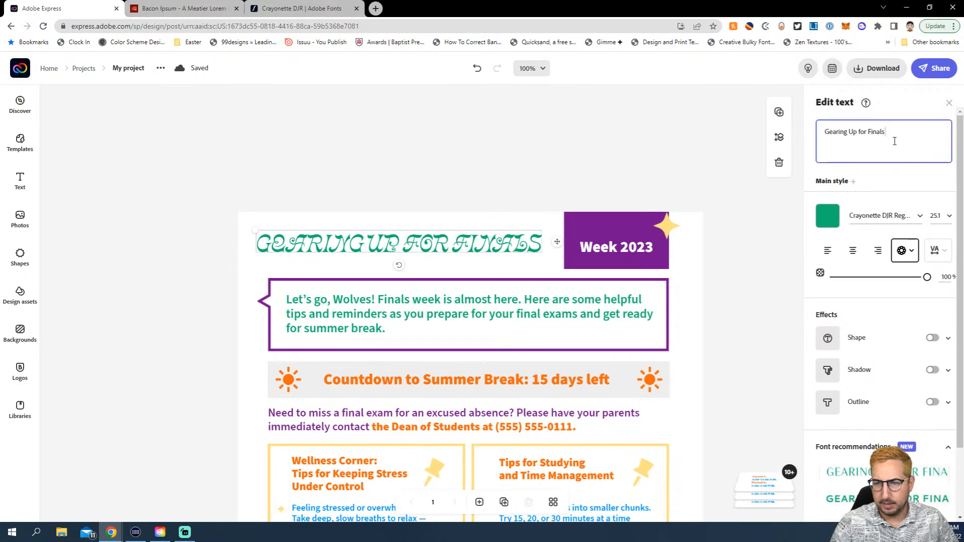
pyautogui.tripleClick(877, 131)
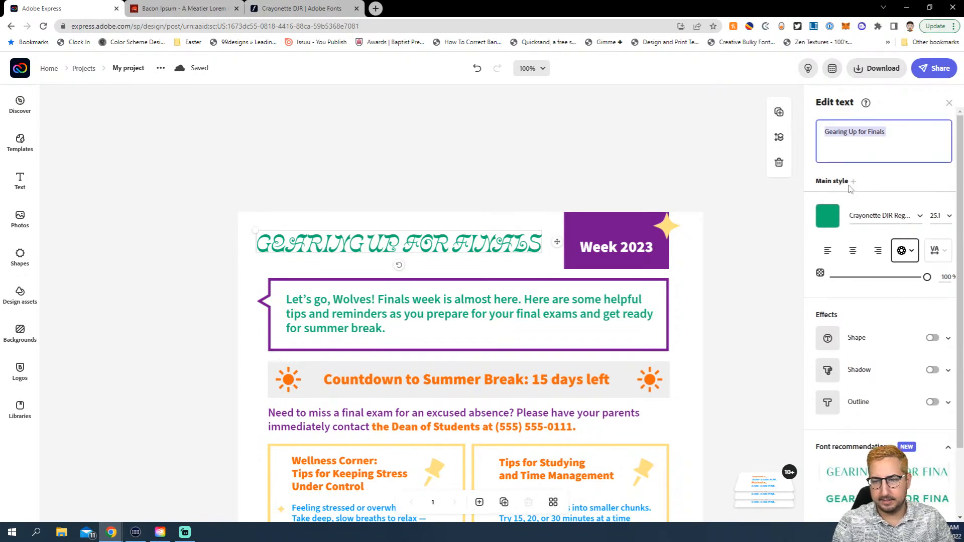
pyautogui.write('Gearing')
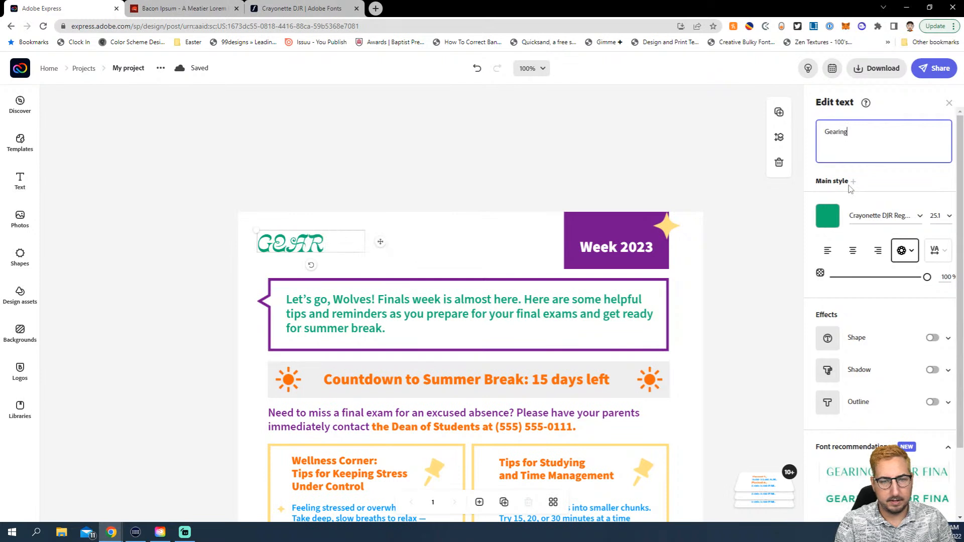
pyautogui.hotkey('ctrl', 'a')
pyautogui.write('The Hochradel H')
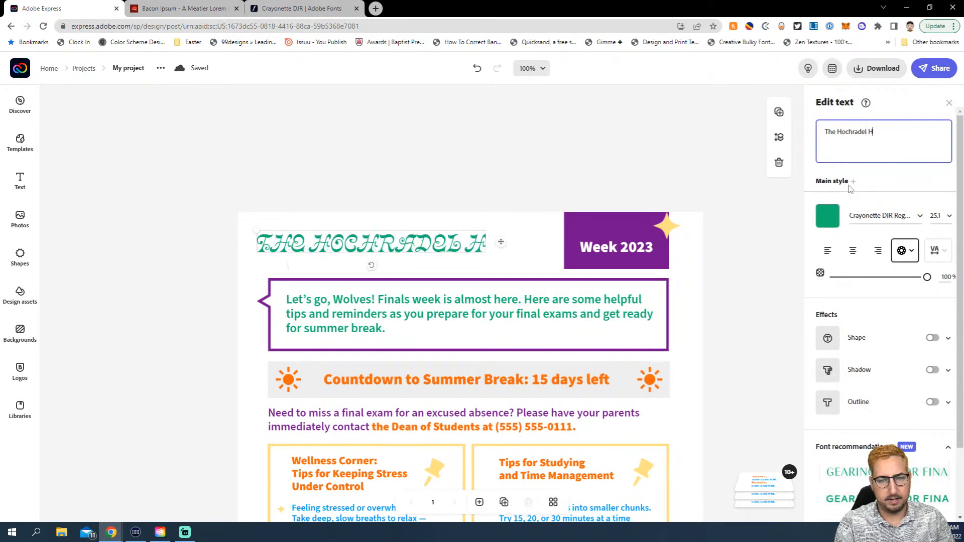
pyautogui.write('erald')
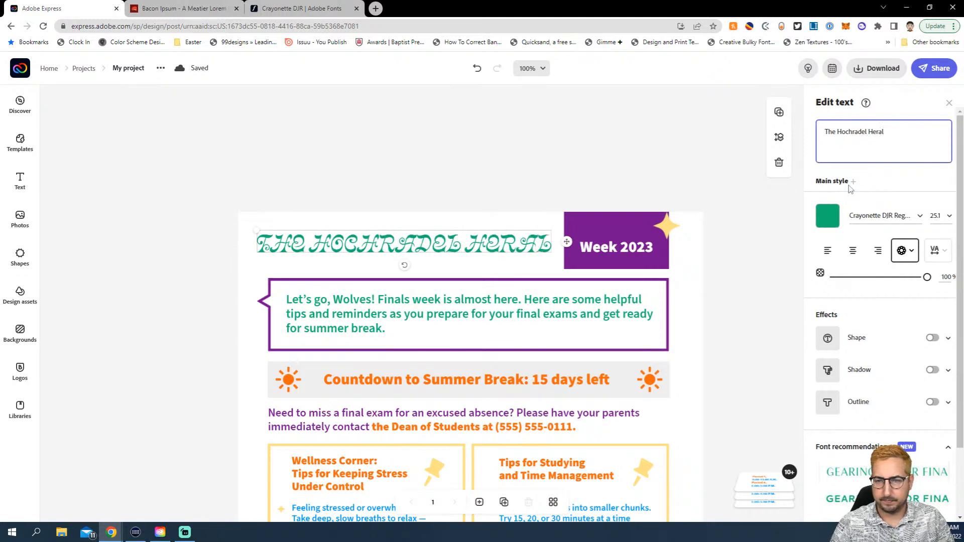
pyautogui.doubleClick(848, 131)
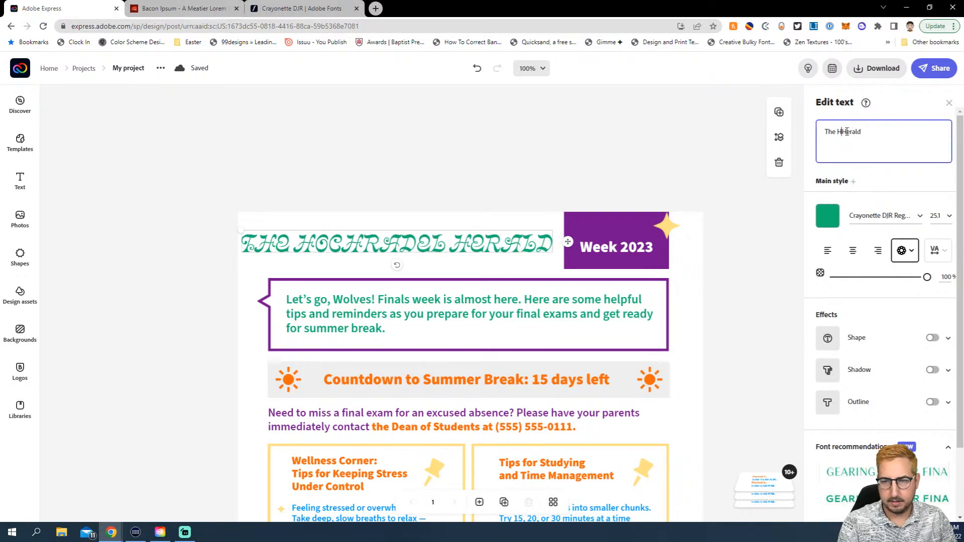
pyautogui.write('Hoch')
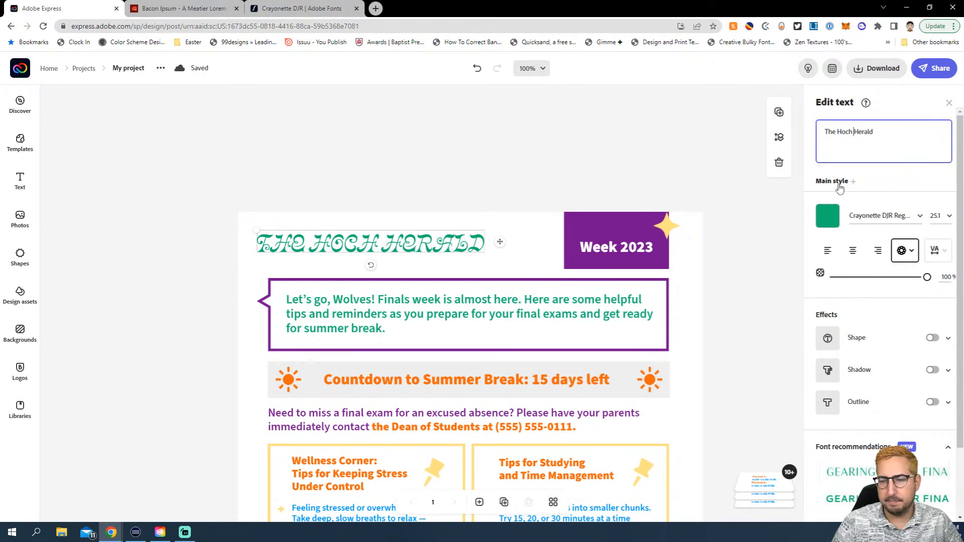
# - Try the circular Curved layout and the first Grid layout on the "The Hoch Herald" headline
pyautogui.click(913, 251)
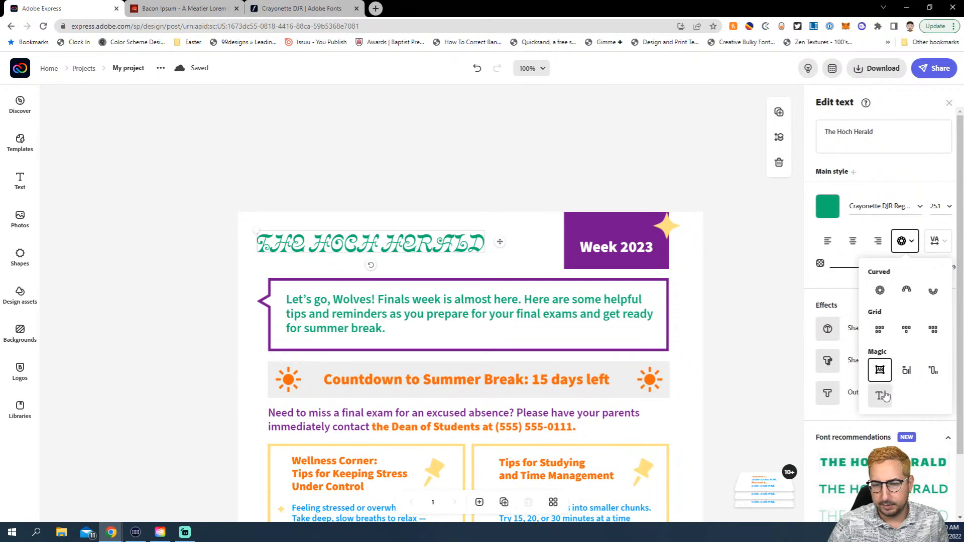
pyautogui.click(910, 244)
pyautogui.click(910, 243)
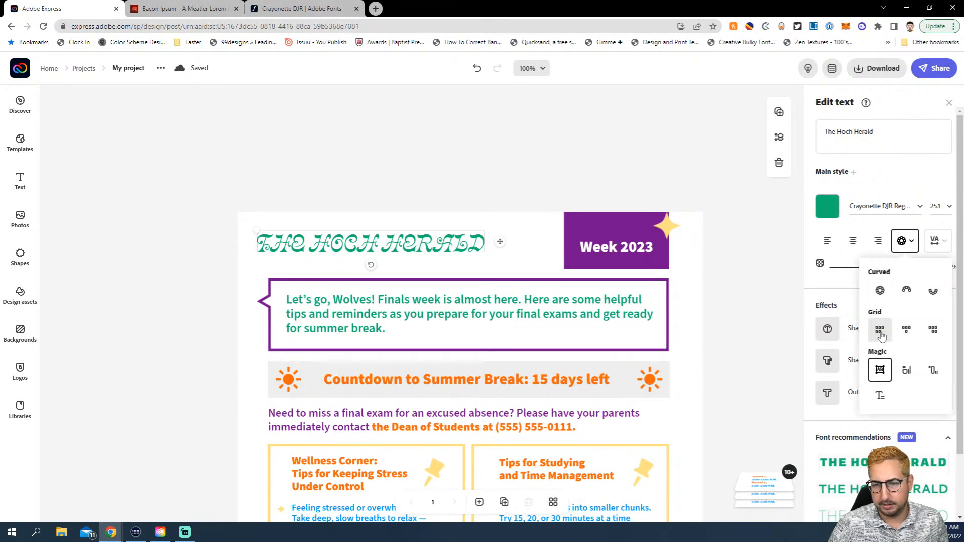
pyautogui.click(879, 292)
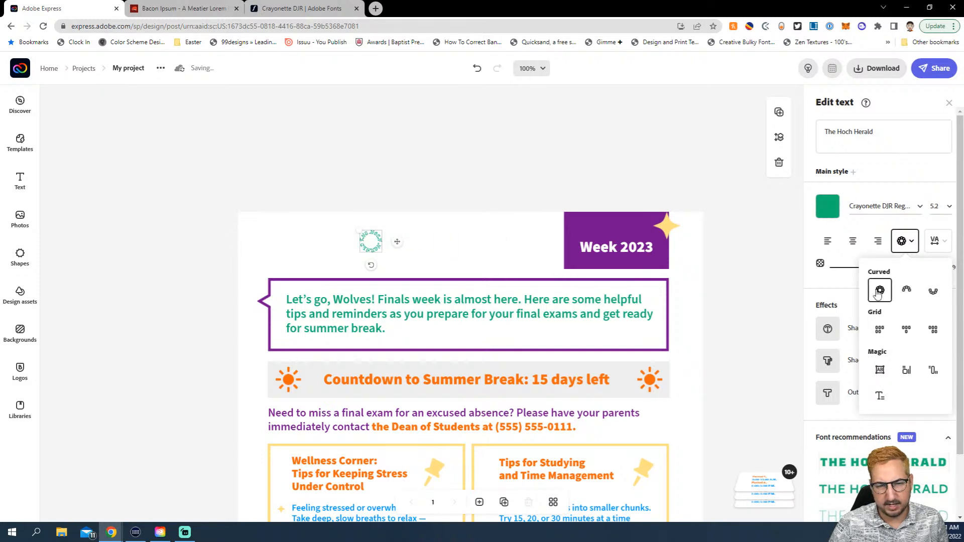
pyautogui.click(905, 247)
pyautogui.click(905, 247)
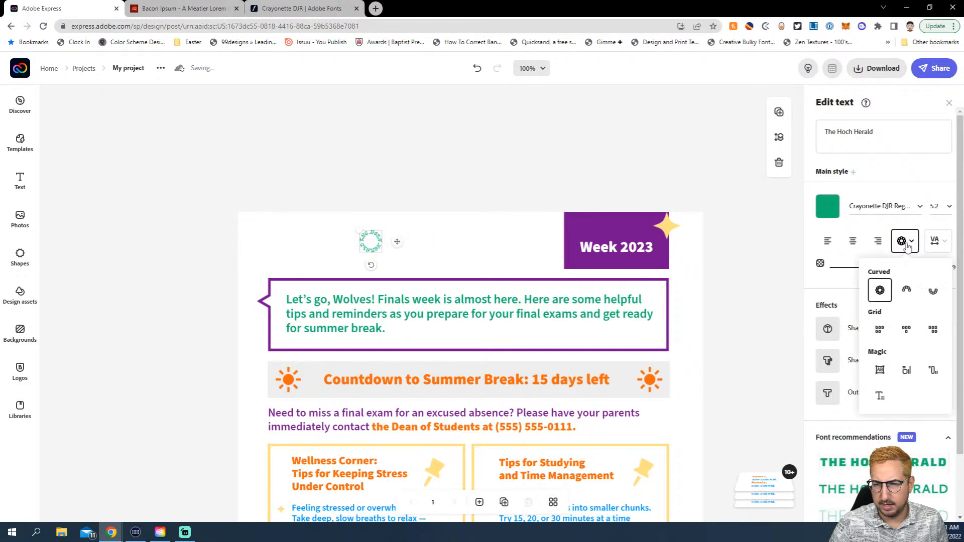
pyautogui.click(880, 331)
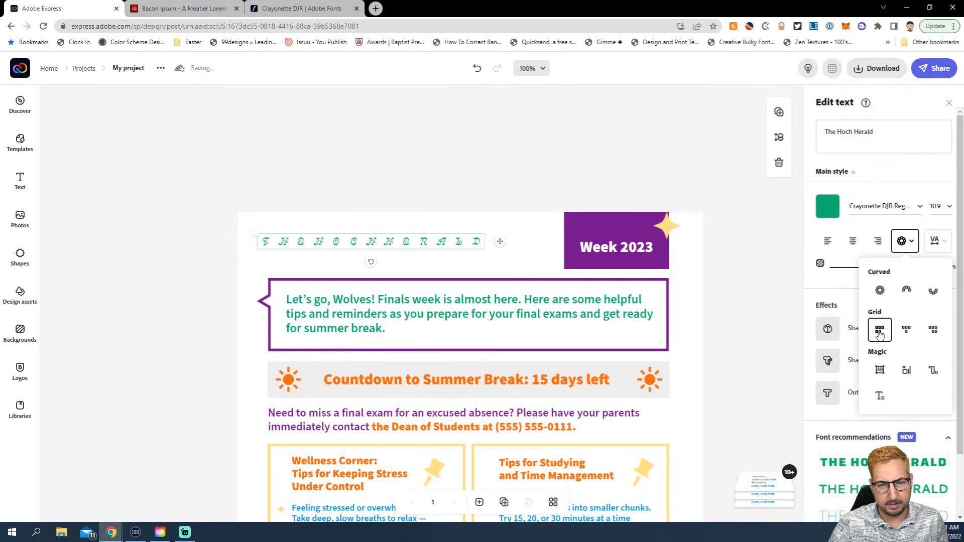
# - Apply the Magic drop-cap layout to the headline and enlarge it to about size 31.4, restoring it after the accidental deletion
pyautogui.click(880, 396)
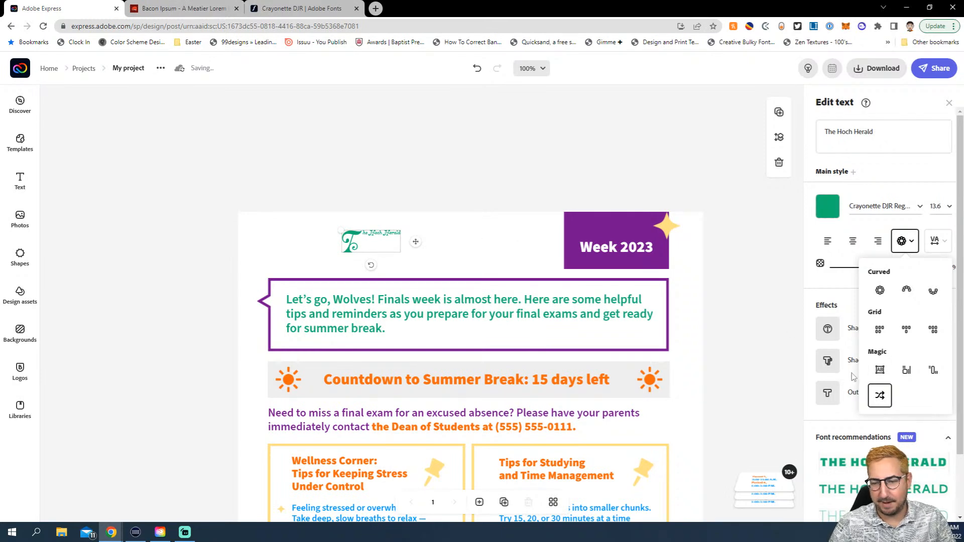
pyautogui.moveTo(342, 230); pyautogui.dragTo(341, 252)
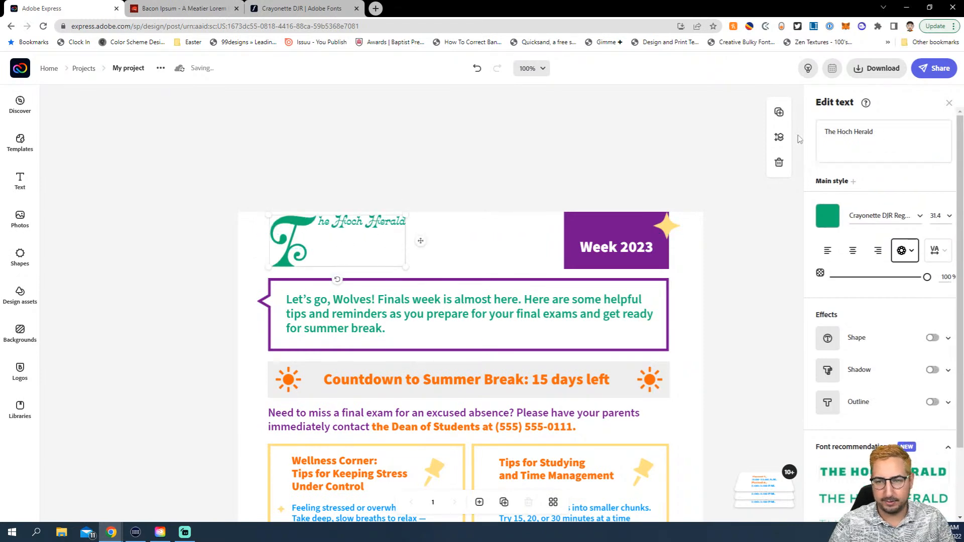
pyautogui.click(500, 172)
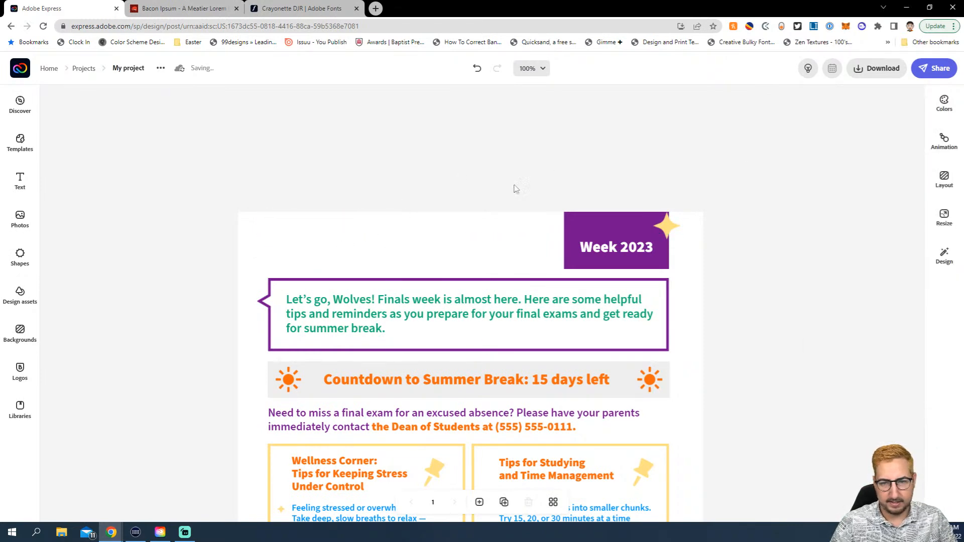
pyautogui.hotkey('ctrl', 'z')
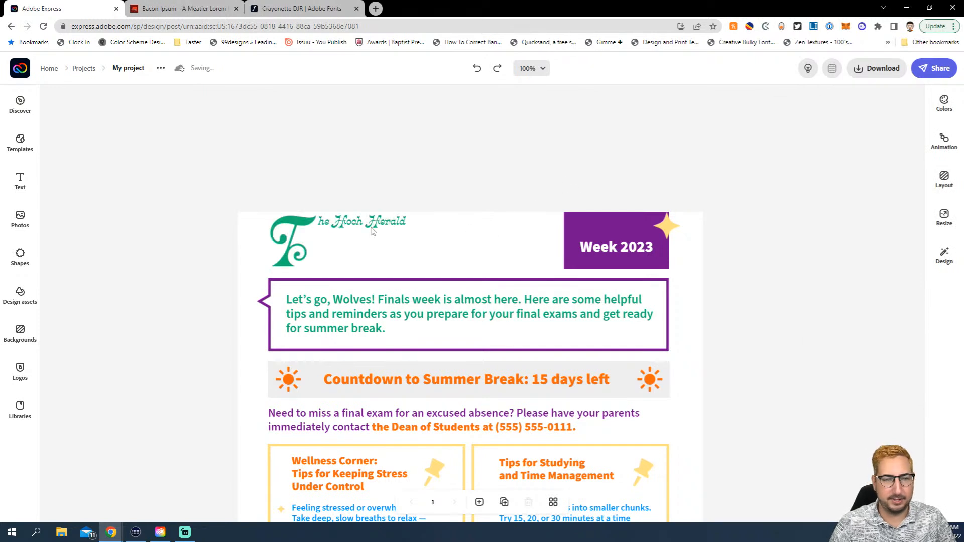
pyautogui.click(372, 231)
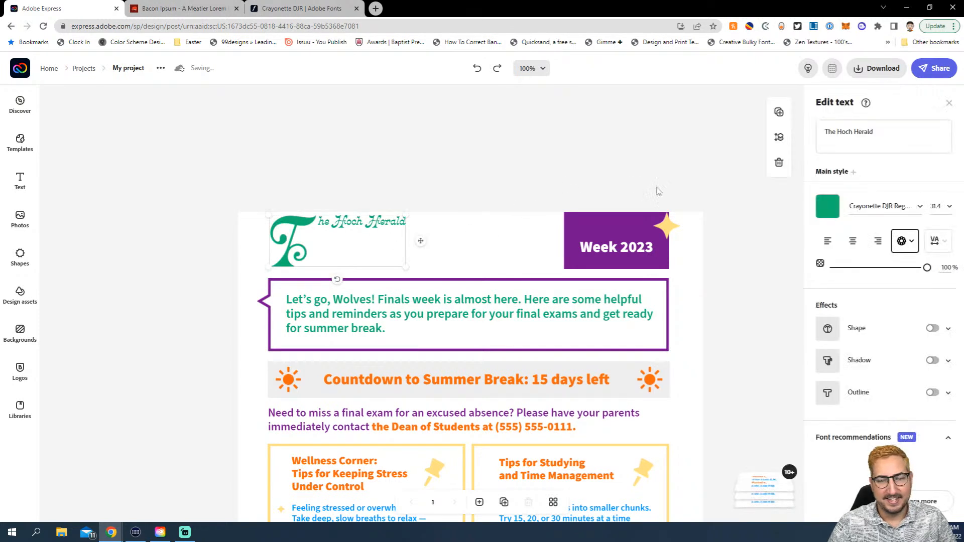
# - Shorten the headline to "Hoch Herald" and line up its left edge with the purple-outlined message box below
pyautogui.click(836, 132)
pyautogui.press('BackSpace')
pyautogui.press('BackSpace')
pyautogui.press('BackSpace')
pyautogui.press('BackSpace')
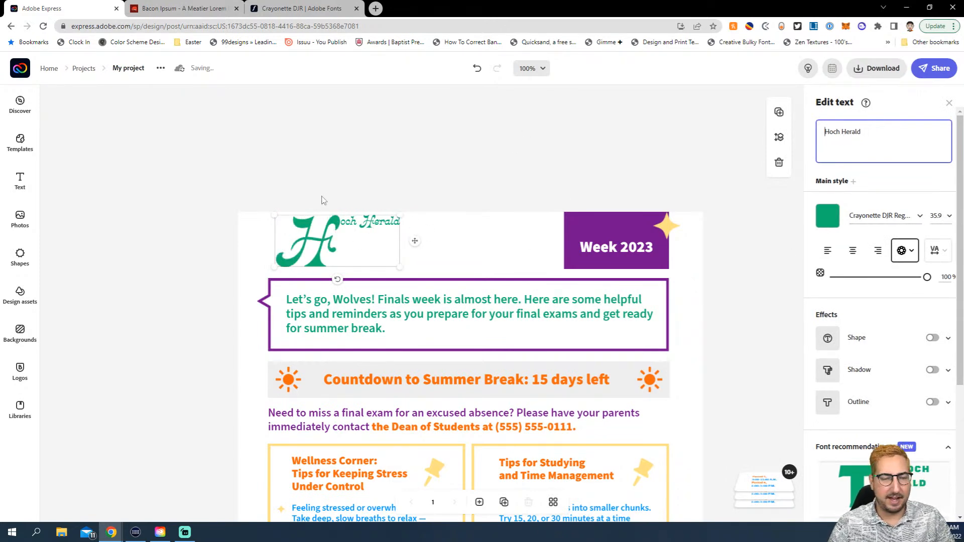
pyautogui.click(396, 215)
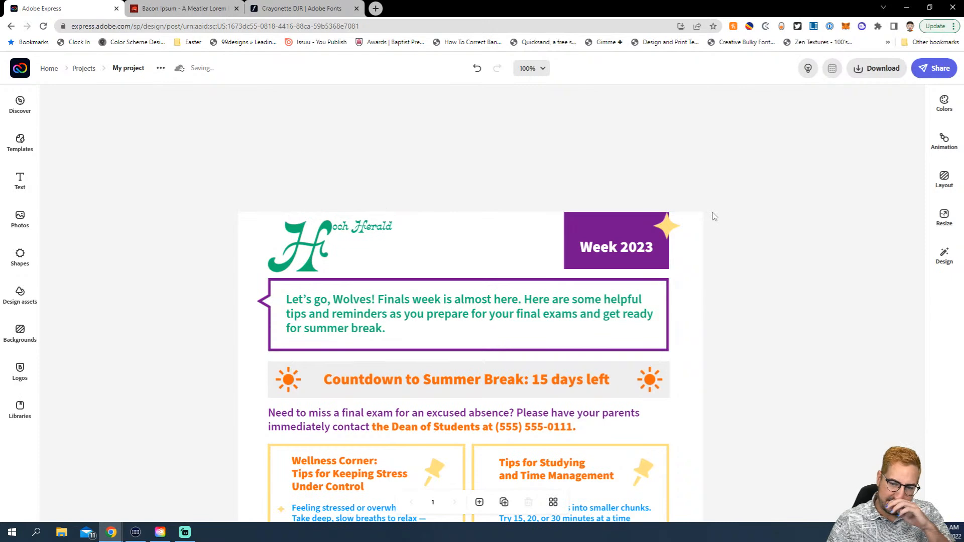
# - Delete the "Tips for Studying and Time Management" box together with its pushpin, stars and text
pyautogui.scroll(-5, 714, 216)
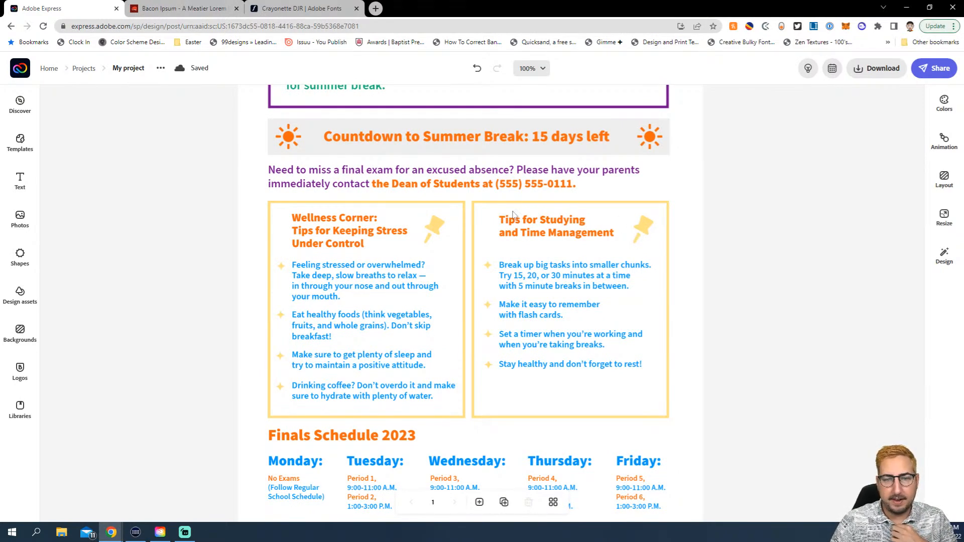
pyautogui.click(586, 219)
pyautogui.moveTo(681, 208); pyautogui.dragTo(484, 417)
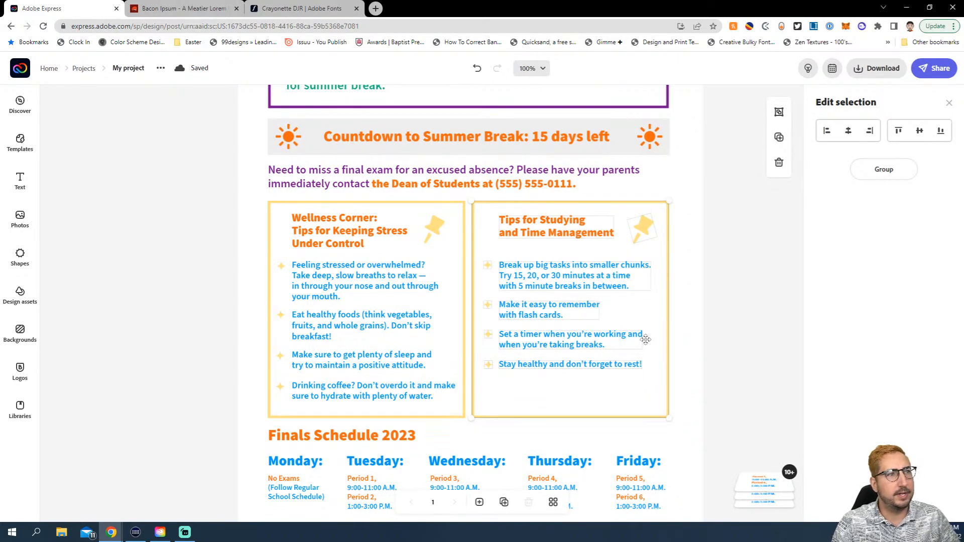
pyautogui.press('Delete')
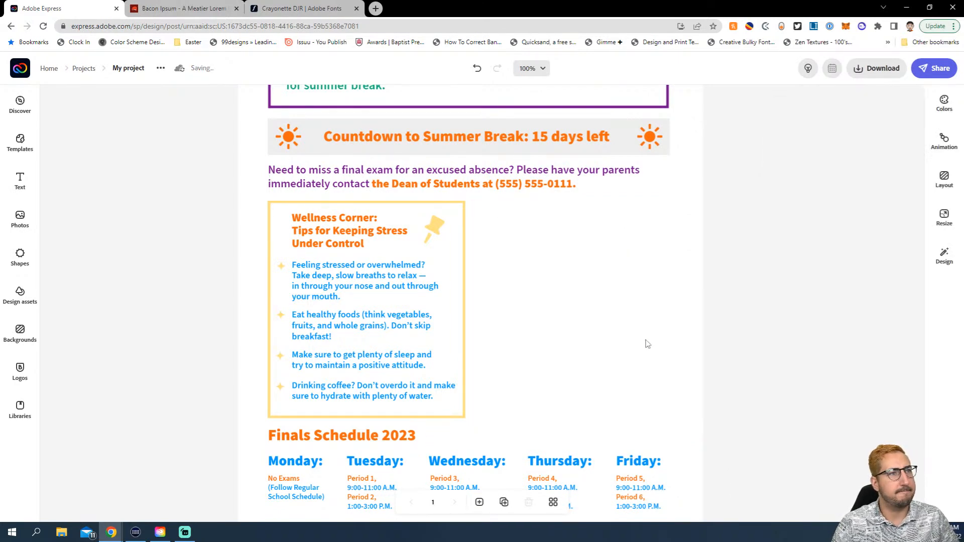
# - Left-align the "Hoch Herald" headline and widen it to one line at about size 60.2 beside the "Week 2023" box
pyautogui.scroll(3, 625, 274)
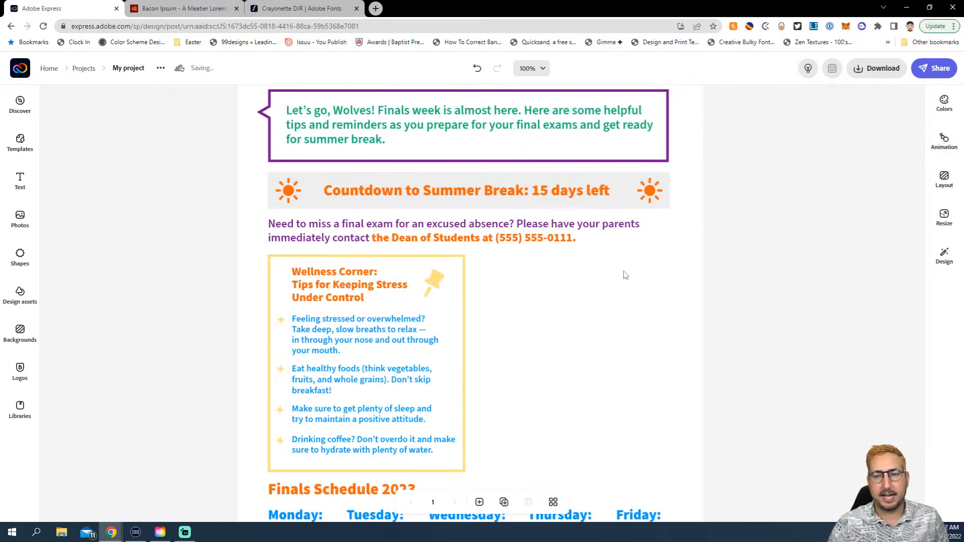
pyautogui.scroll(3, 370, 213)
pyautogui.scroll(-3, 334, 286)
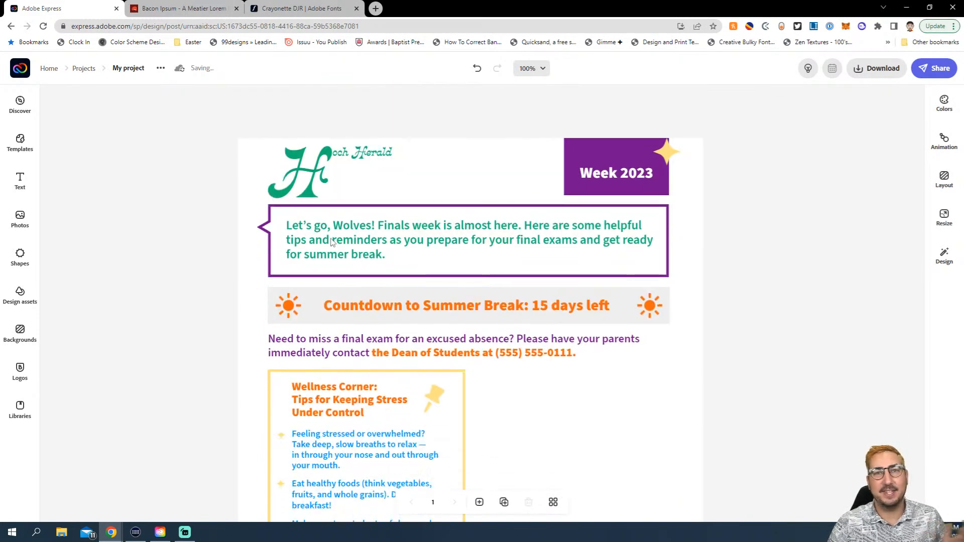
pyautogui.scroll(-1, 334, 198)
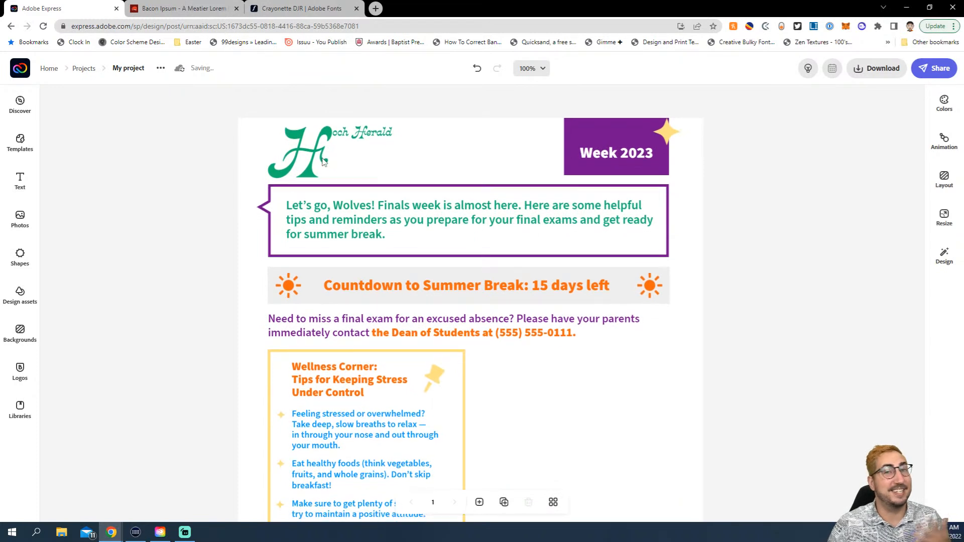
pyautogui.scroll(-1, 323, 161)
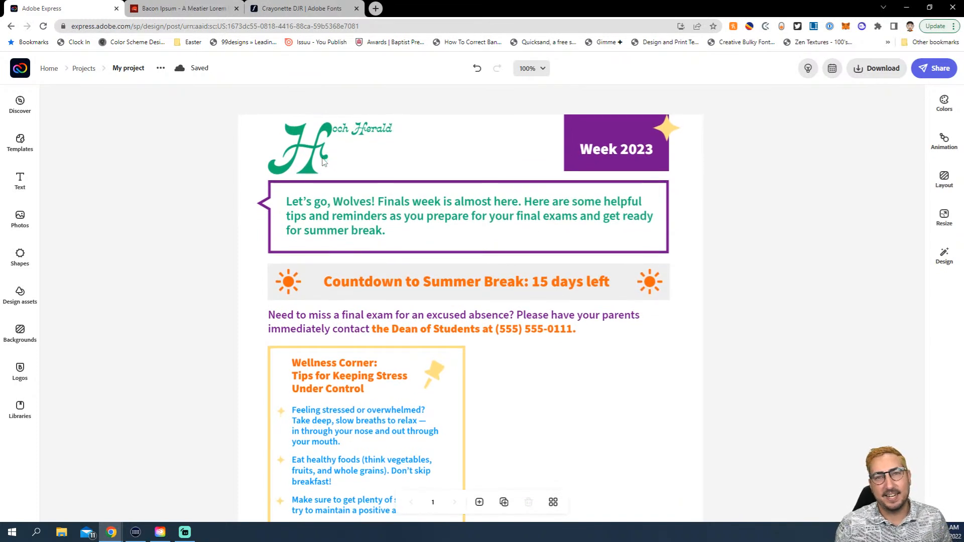
pyautogui.click(324, 161)
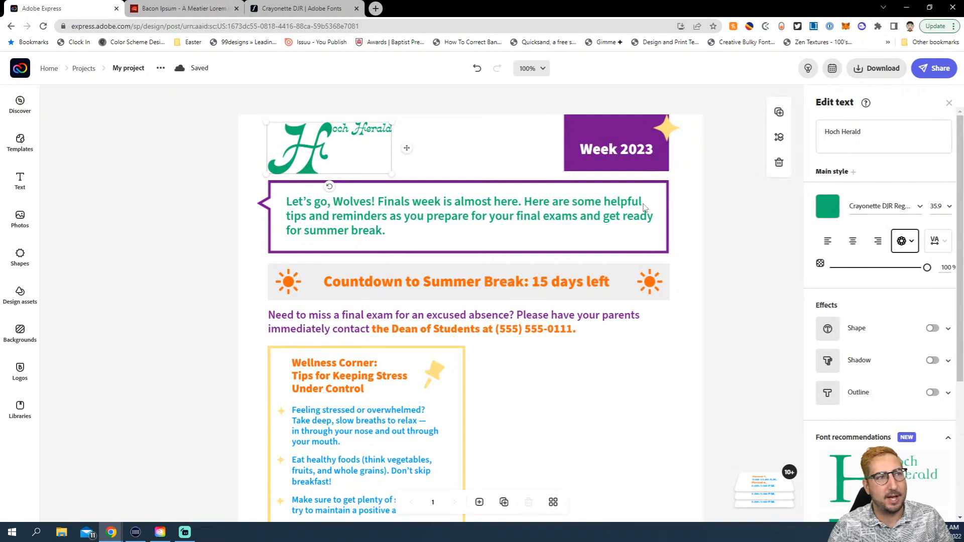
pyautogui.click(828, 242)
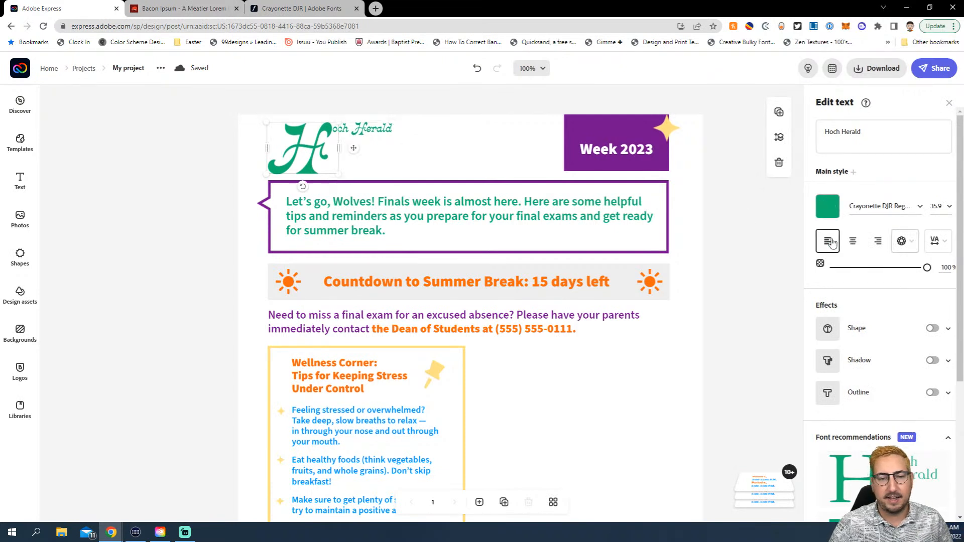
pyautogui.moveTo(340, 149); pyautogui.dragTo(494, 141)
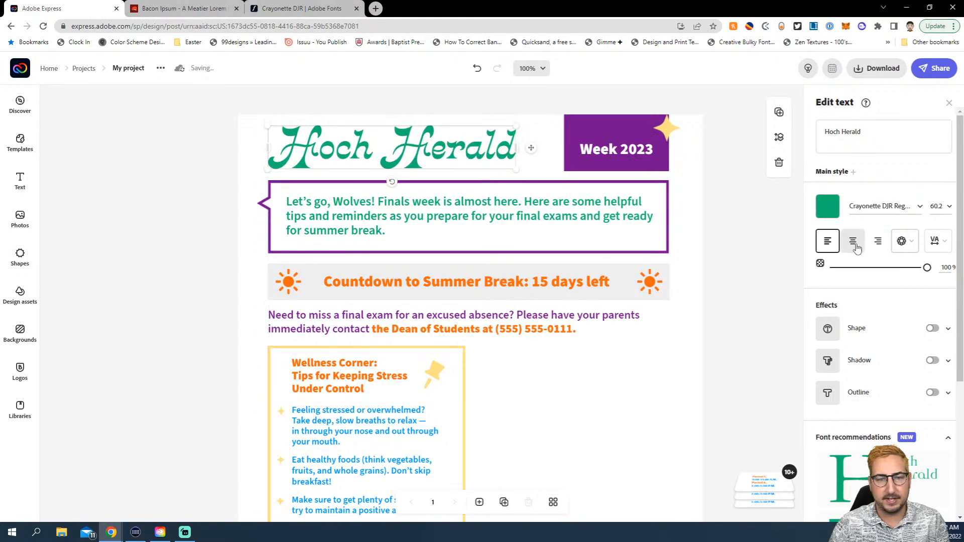
pyautogui.click(725, 217)
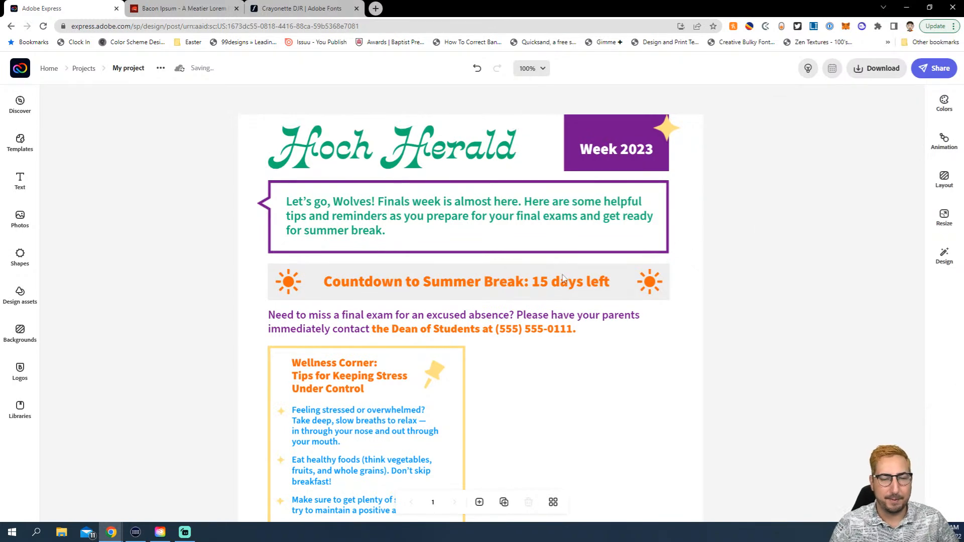
# - Group the "Wellness Corner" box with its text, stars and pushpin, and move the group to the page's right-hand column
pyautogui.scroll(-5, 492, 259)
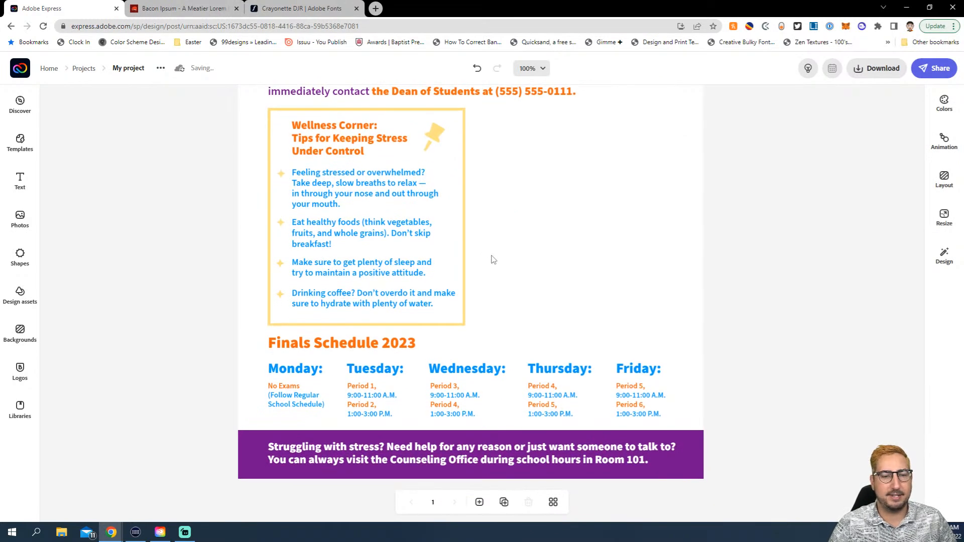
pyautogui.scroll(1, 492, 259)
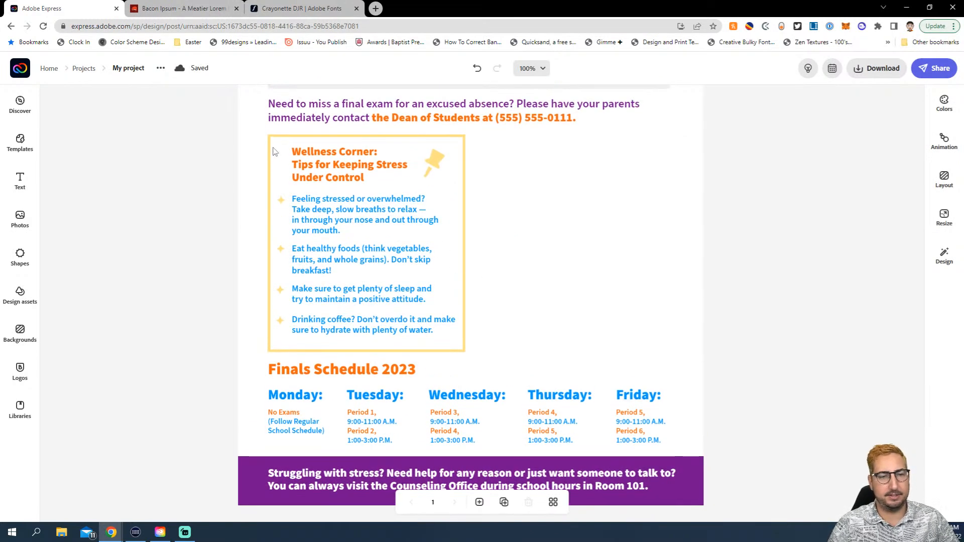
pyautogui.moveTo(253, 136); pyautogui.dragTo(504, 330)
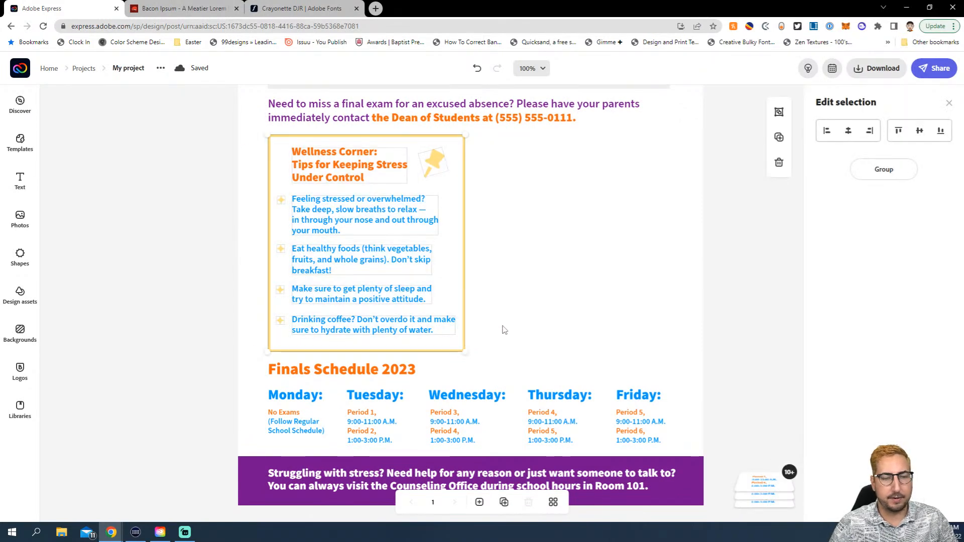
pyautogui.click(779, 112)
pyautogui.moveTo(379, 165); pyautogui.dragTo(570, 162)
pyautogui.click(357, 185)
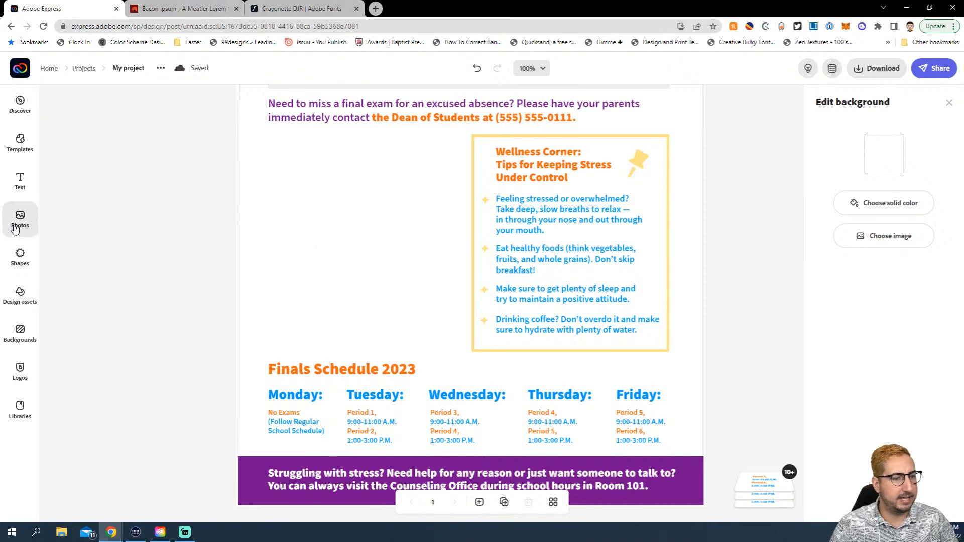
# - Search the shapes for "rectangle", add the solid basic rectangle and place it upright along the page's left edge beside the empty column
pyautogui.click(20, 256)
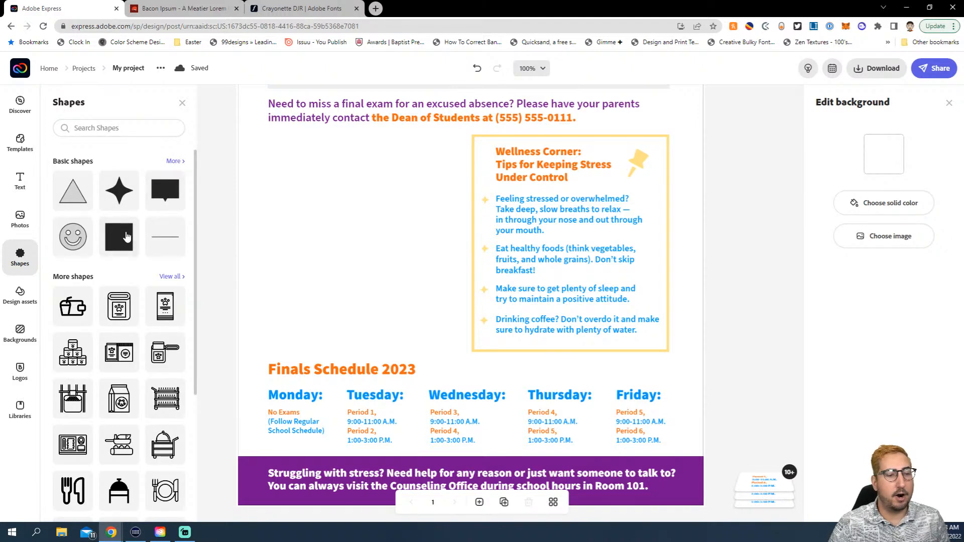
pyautogui.scroll(-2, 125, 233)
pyautogui.scroll(-6, 126, 241)
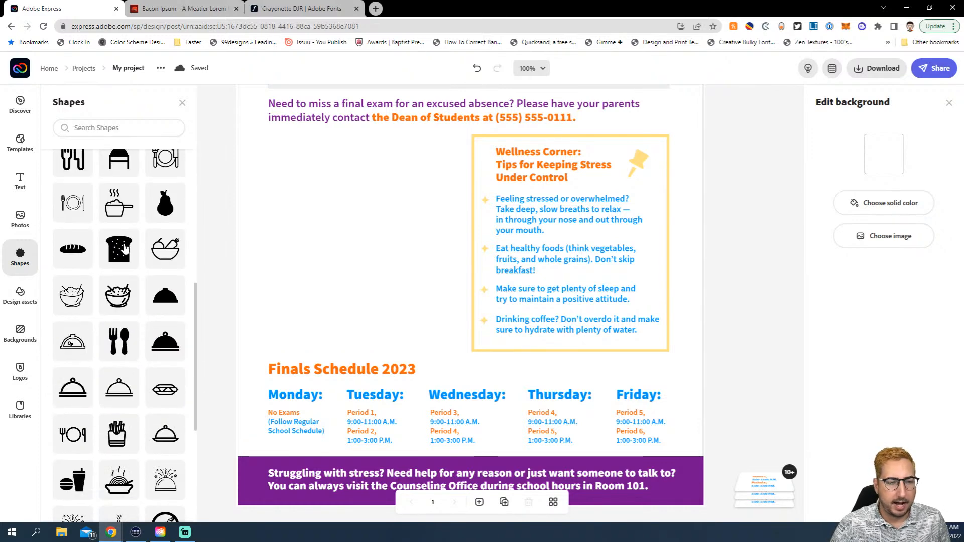
pyautogui.scroll(-3, 125, 248)
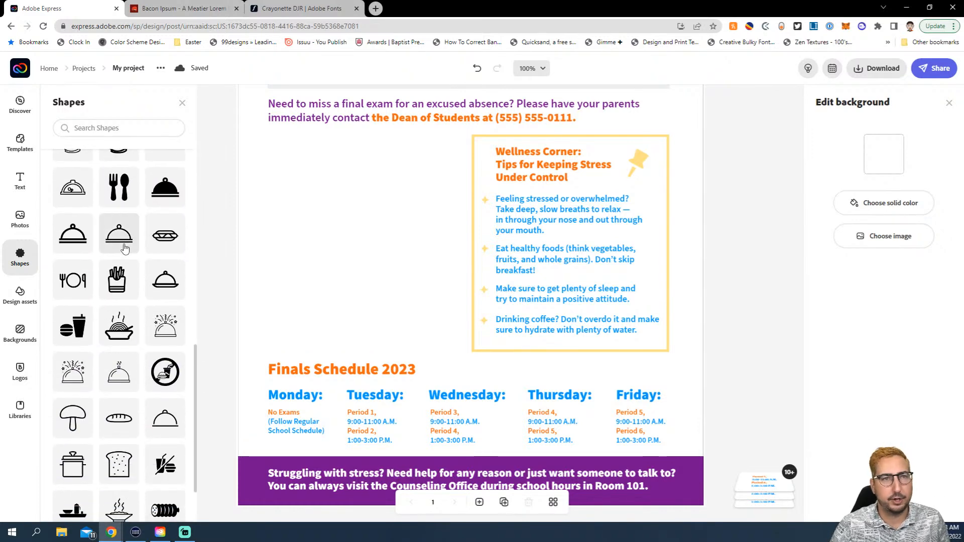
pyautogui.scroll(10, 124, 248)
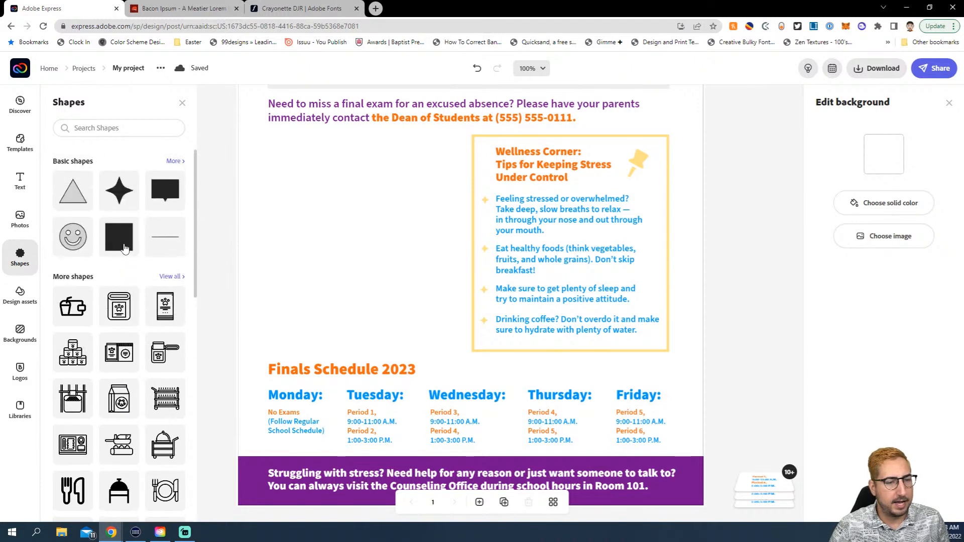
pyautogui.click(113, 128)
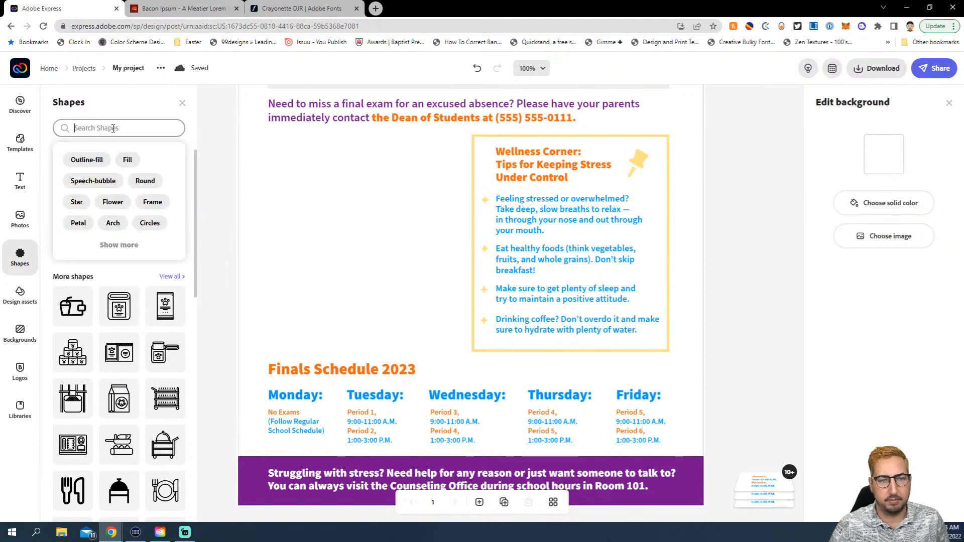
pyautogui.write('rectangle')
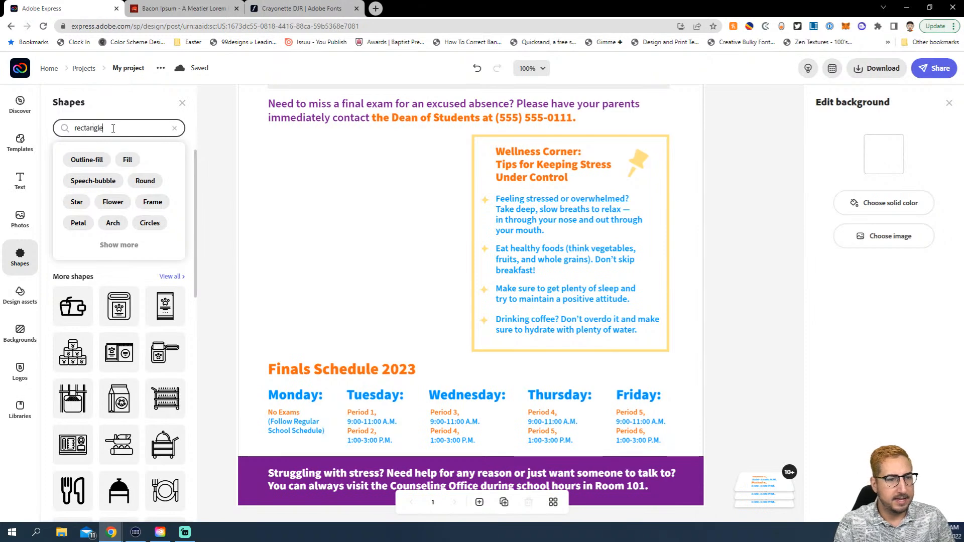
pyautogui.press('Return')
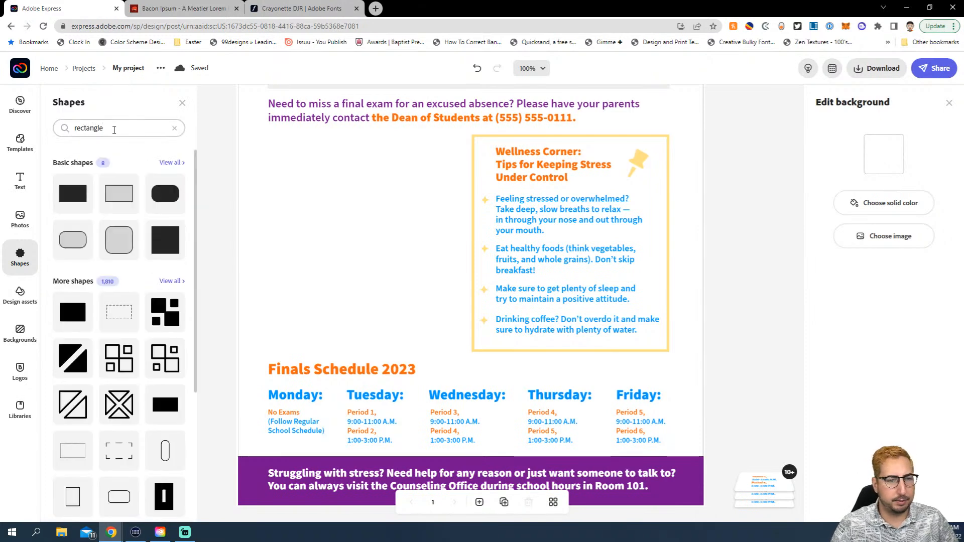
pyautogui.click(75, 201)
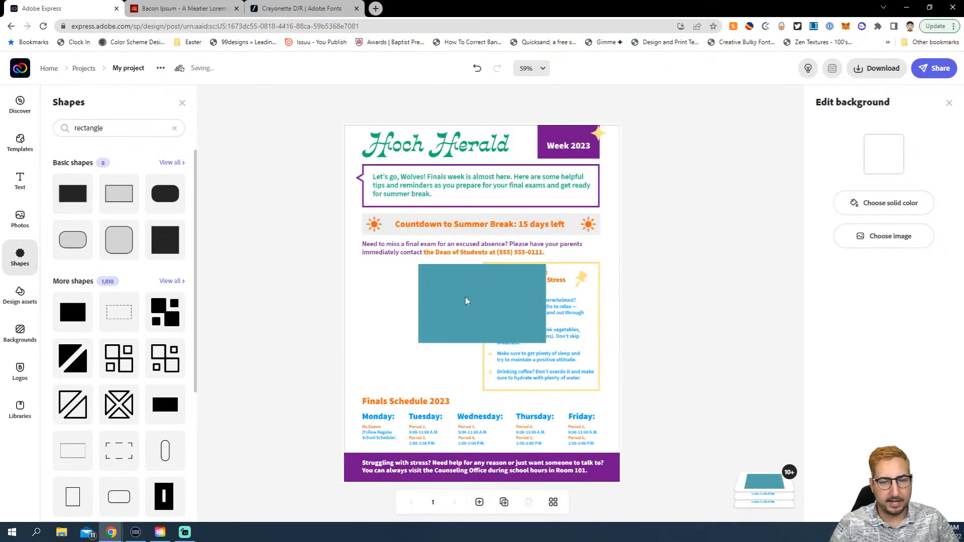
pyautogui.moveTo(482, 355); pyautogui.dragTo(371, 325)
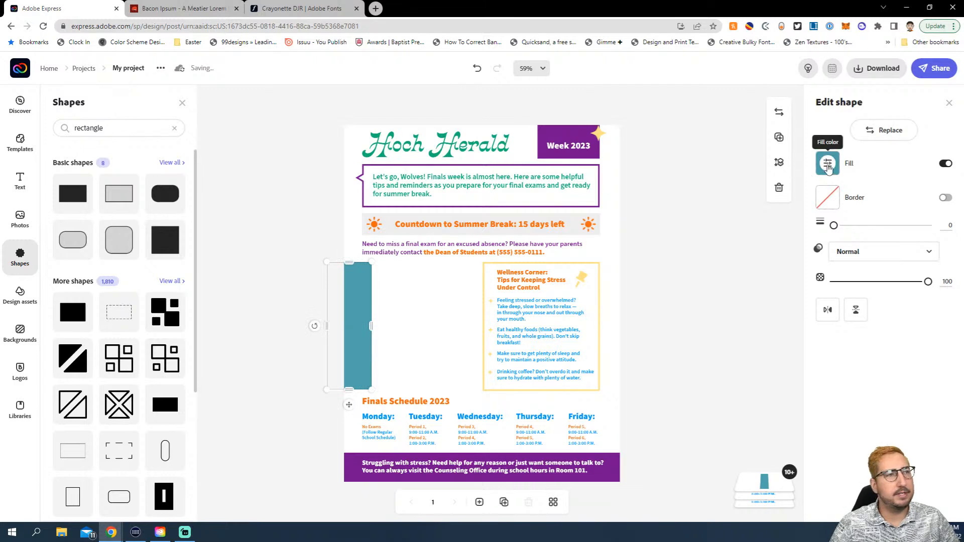
# - Fill the upright rectangle with black (#000000) and deselect it
pyautogui.click(828, 166)
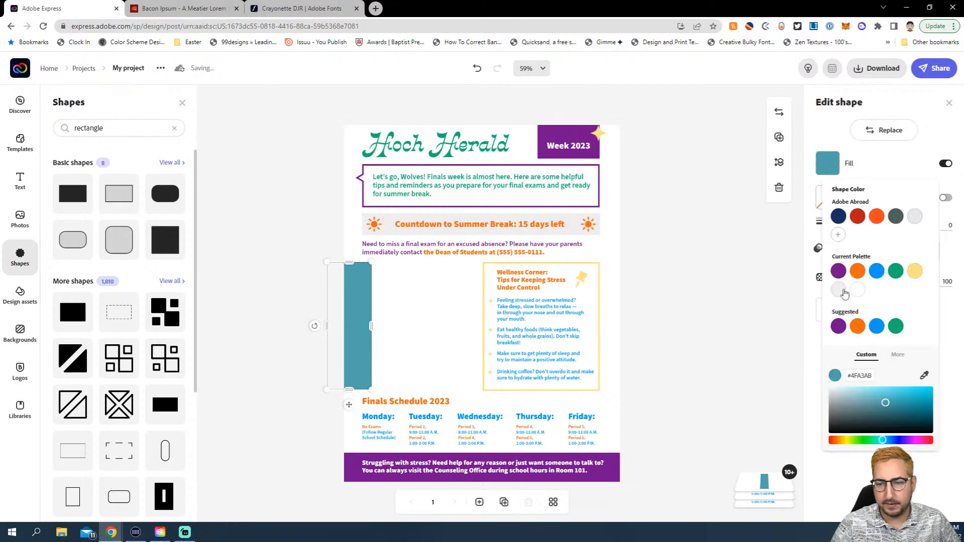
pyautogui.moveTo(859, 413); pyautogui.dragTo(825, 436)
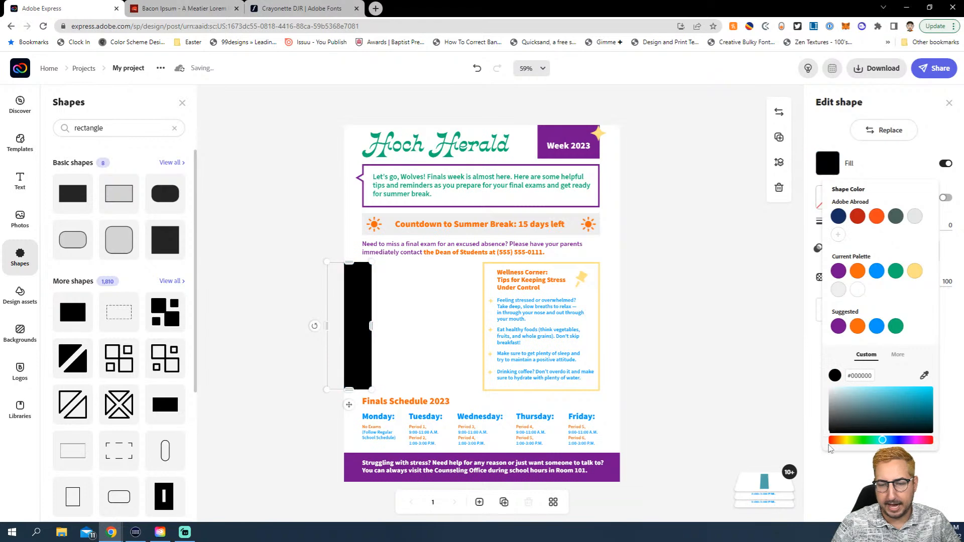
pyautogui.click(648, 283)
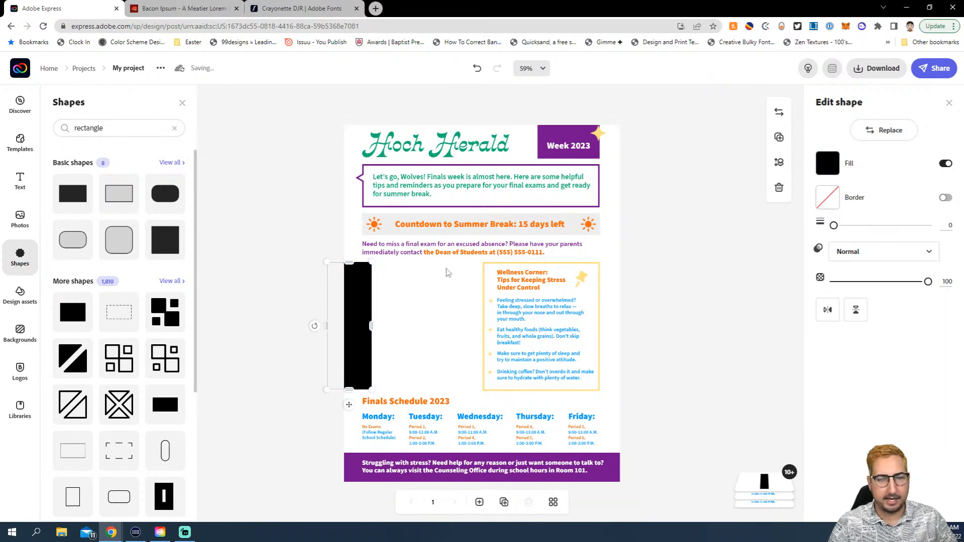
pyautogui.click(425, 294)
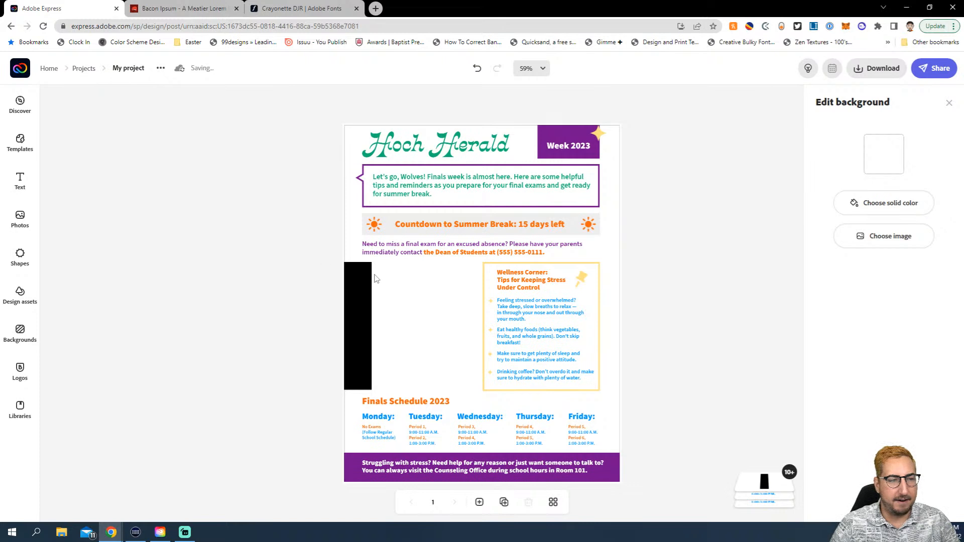
# - Add a new text box reading "WELCOME TO CLASS" in the empty column
pyautogui.click(21, 179)
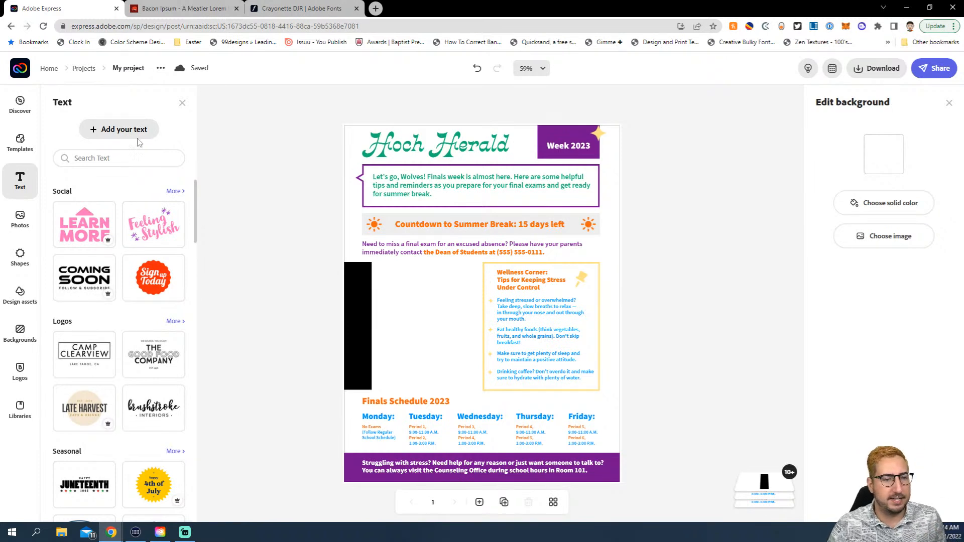
pyautogui.click(133, 141)
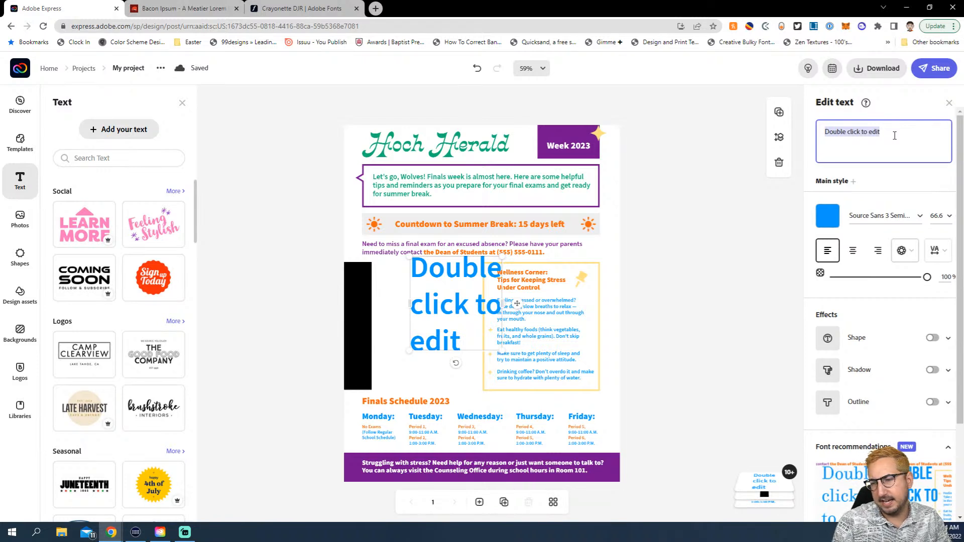
pyautogui.write('B')
pyautogui.press('BackSpace')
pyautogui.write('You')
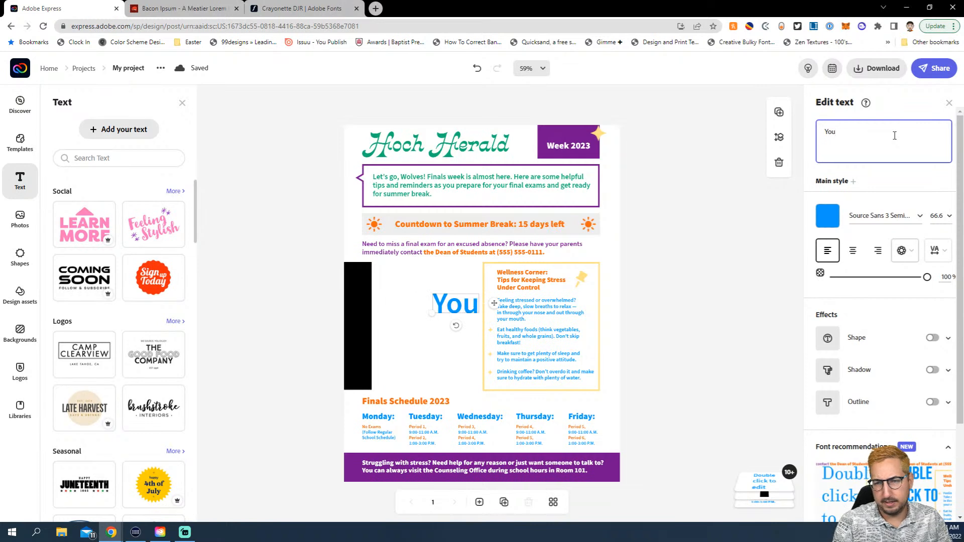
pyautogui.press('BackSpace')
pyautogui.press('BackSpace')
pyautogui.write('Welc')
pyautogui.press('BackSpace')
pyautogui.press('BackSpace')
pyautogui.press('BackSpace')
pyautogui.write('ELCOME TO CLASS')
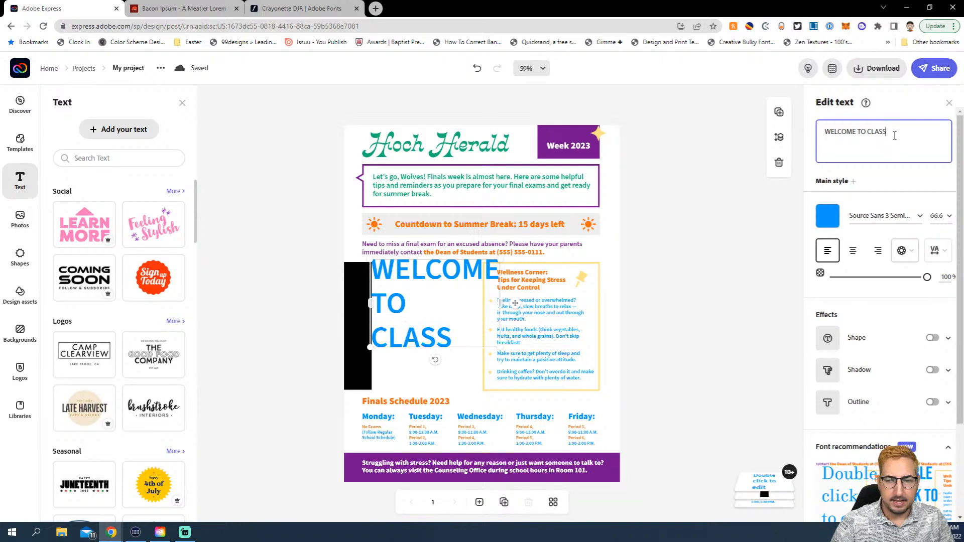
# - Try the Magic text layouts, starting with Capitalize & fit, on "WELCOME TO CLASS", and restore plain left alignment
pyautogui.click(901, 250)
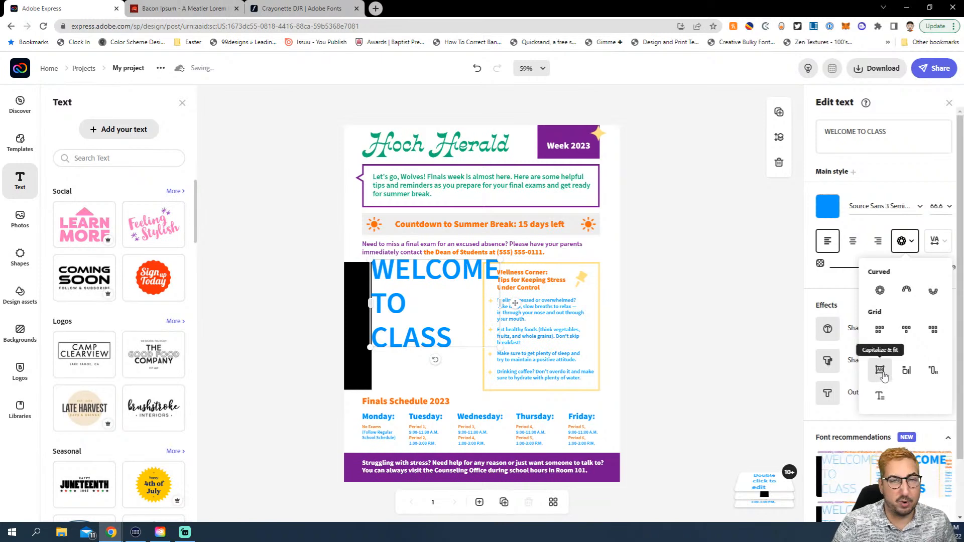
pyautogui.click(883, 374)
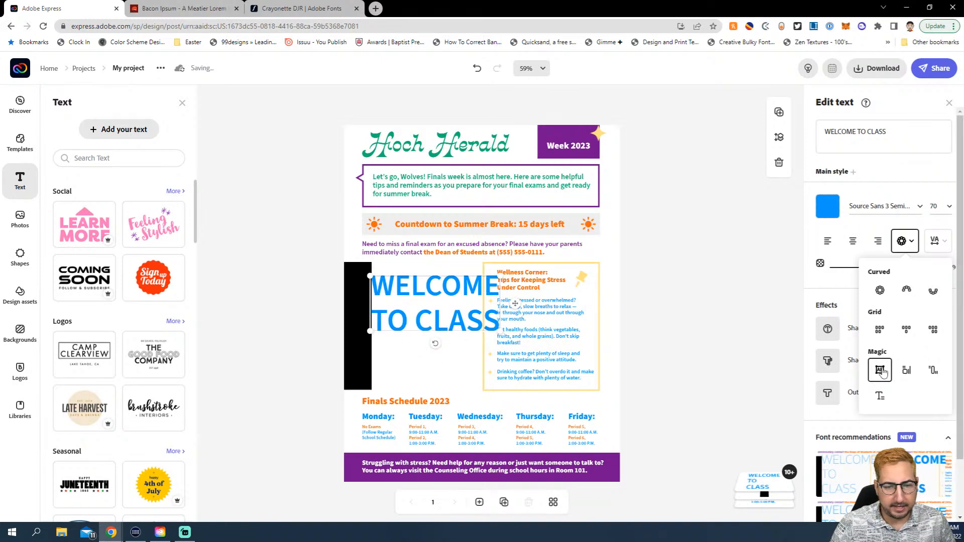
pyautogui.click(907, 372)
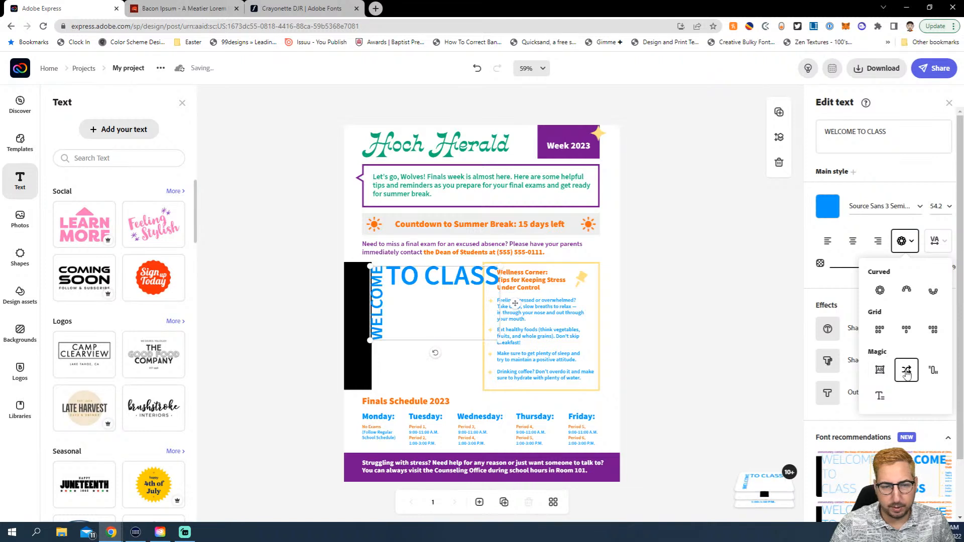
pyautogui.click(932, 371)
pyautogui.click(932, 372)
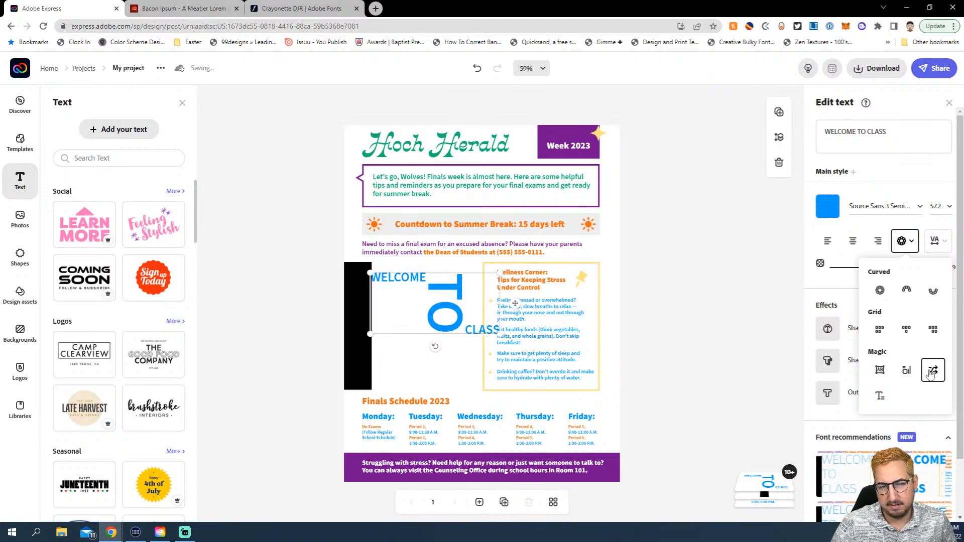
pyautogui.click(827, 241)
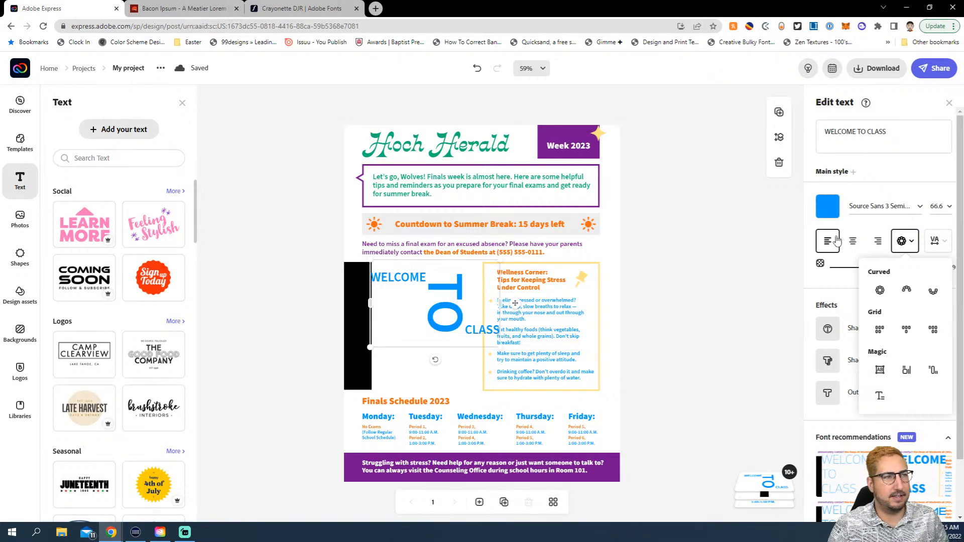
# - Nudge "WELCOME TO CLASS" slightly down beside the black bar and set its font to Tomarik Brush
pyautogui.moveTo(419, 273); pyautogui.dragTo(420, 277)
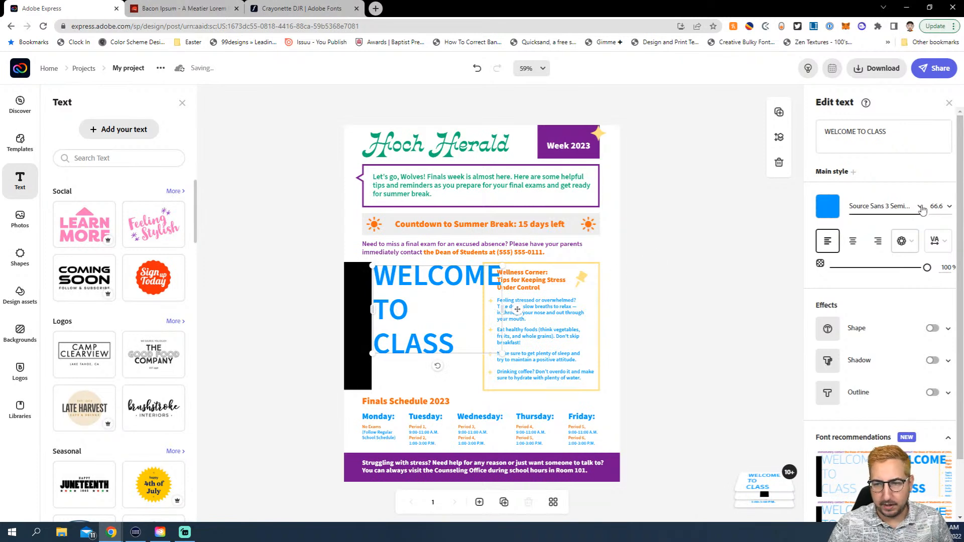
pyautogui.click(920, 207)
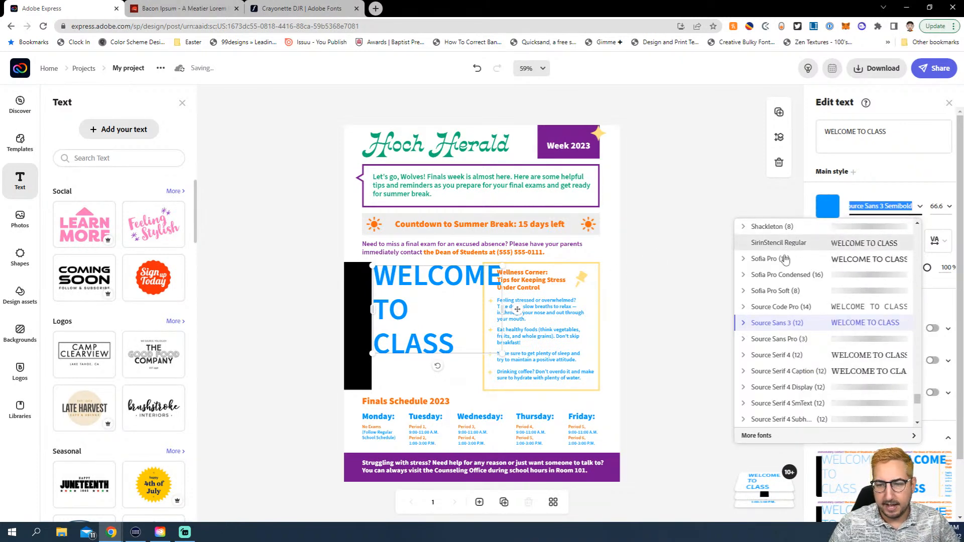
pyautogui.scroll(4, 783, 309)
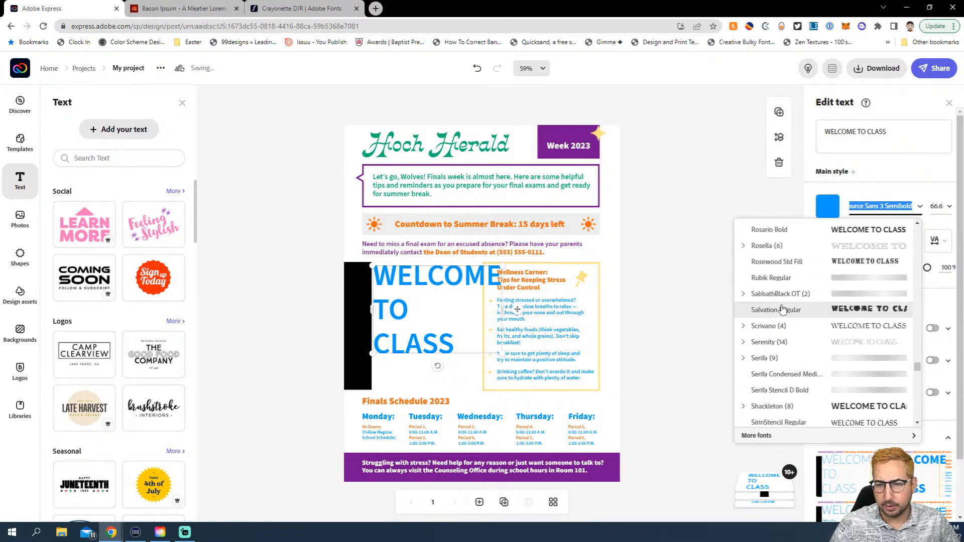
pyautogui.scroll(-4, 787, 275)
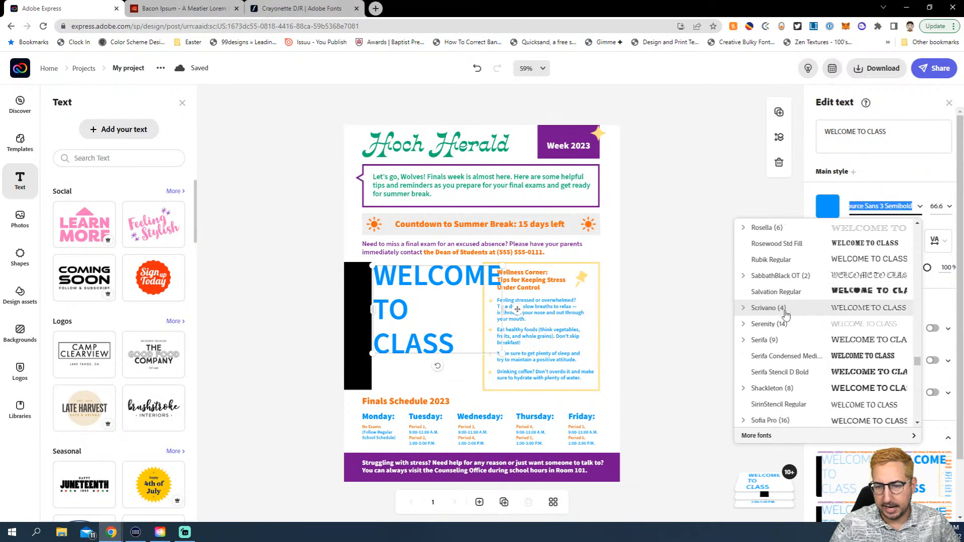
pyautogui.scroll(-3, 786, 315)
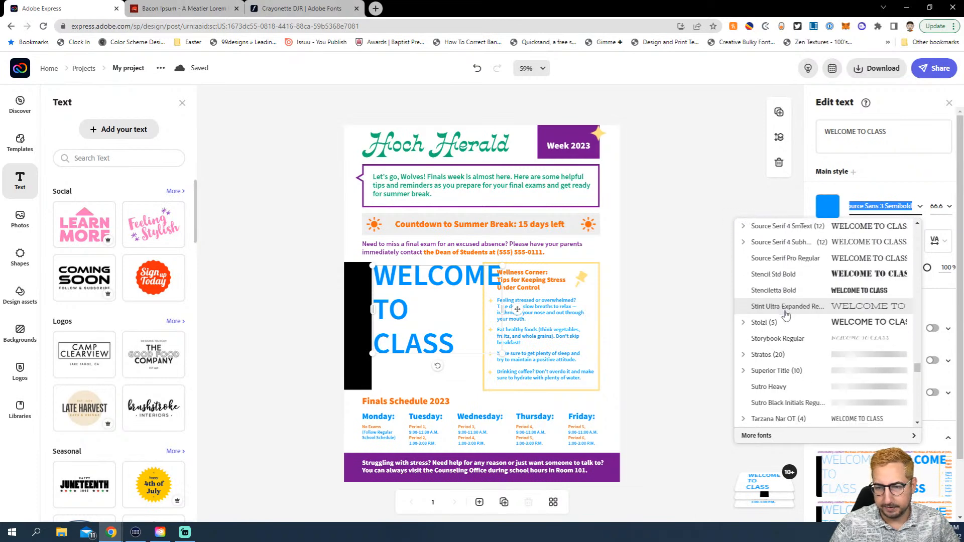
pyautogui.scroll(-6, 776, 322)
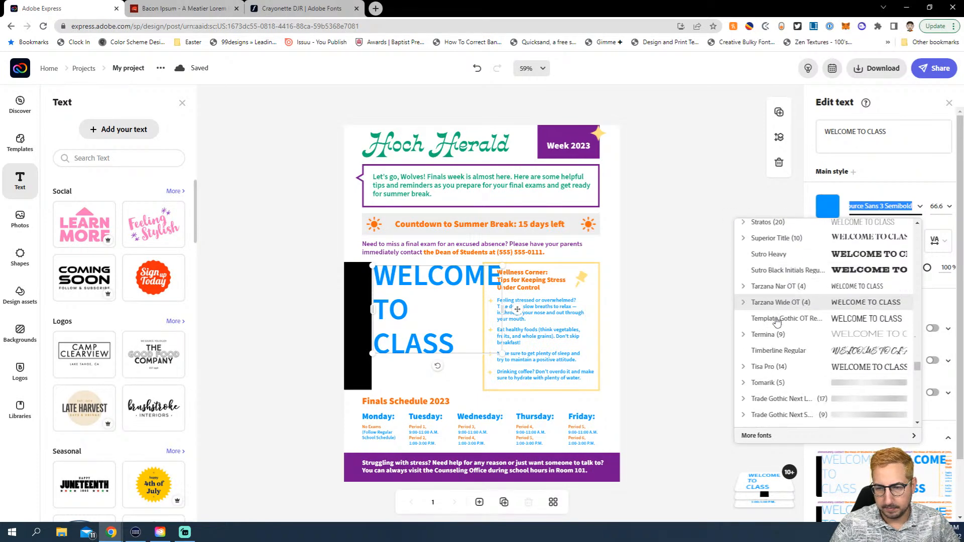
pyautogui.scroll(-1, 776, 321)
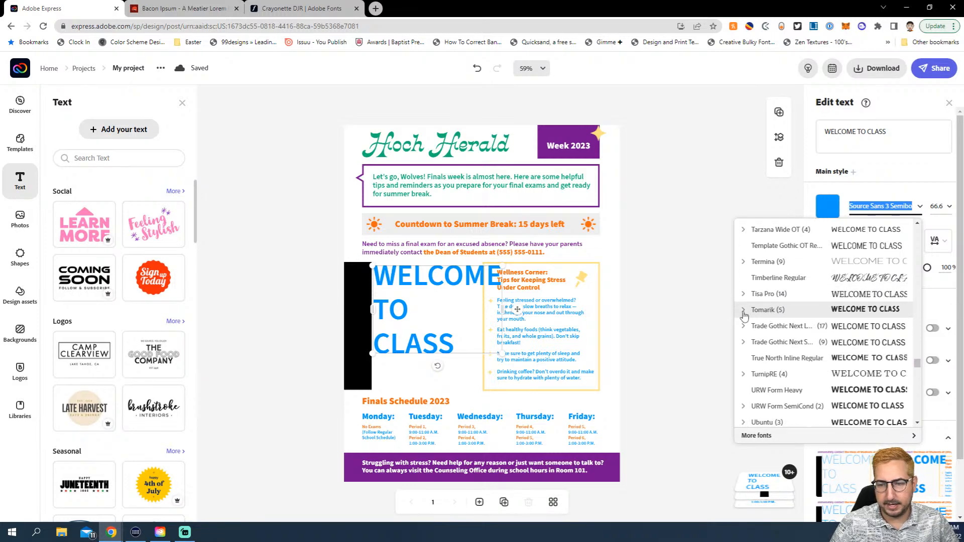
pyautogui.click(753, 317)
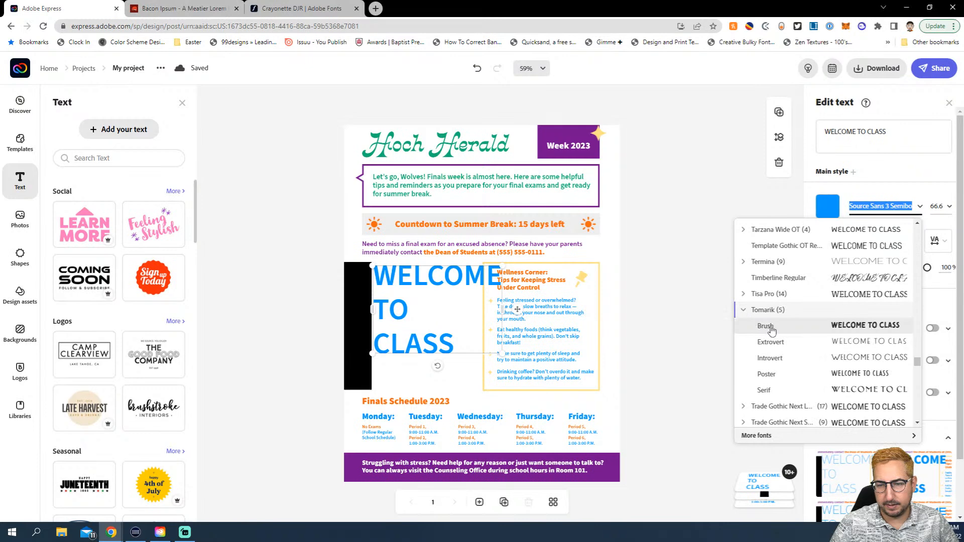
pyautogui.click(768, 326)
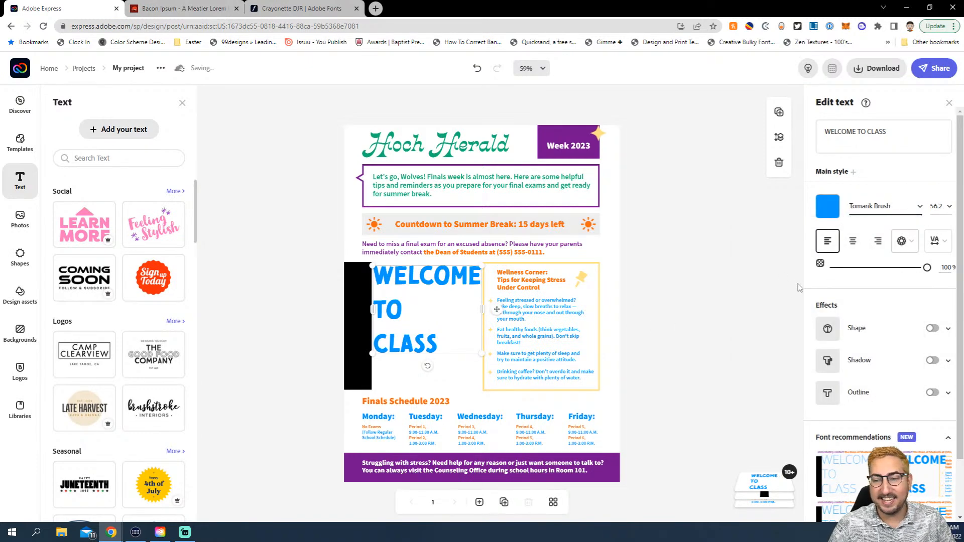
# - Tighten the line spacing of "WELCOME TO CLASS" and shrink it to about size 47.7, fitted just beside the black bar
pyautogui.click(939, 243)
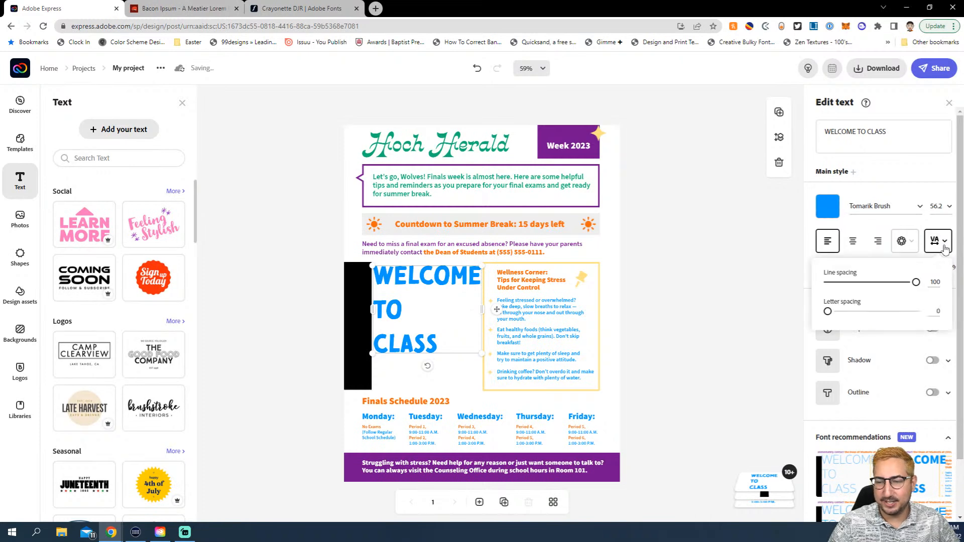
pyautogui.moveTo(915, 285); pyautogui.dragTo(865, 288)
pyautogui.moveTo(483, 338); pyautogui.dragTo(476, 333)
pyautogui.moveTo(420, 284)
pyautogui.mouseDown()
pyautogui.moveTo(421, 326)
pyautogui.moveTo(423, 279)
pyautogui.mouseUp()
pyautogui.moveTo(475, 330); pyautogui.dragTo(467, 322)
pyautogui.press('Right')
pyautogui.press('Right')
pyautogui.press('Right')
pyautogui.press('Right')
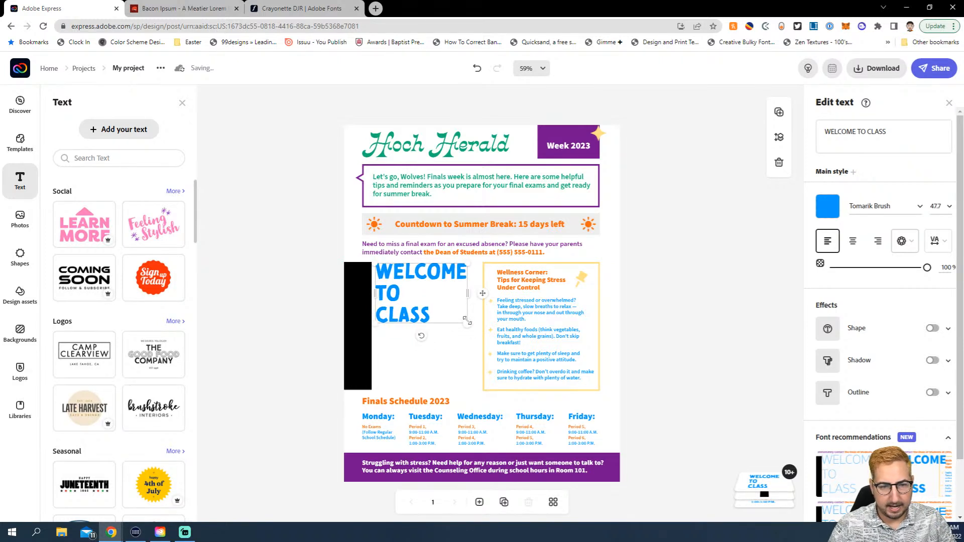
# - Change the headline wording to "WELCOME TO BACK CLASS STUDENTS!"
pyautogui.click(909, 130)
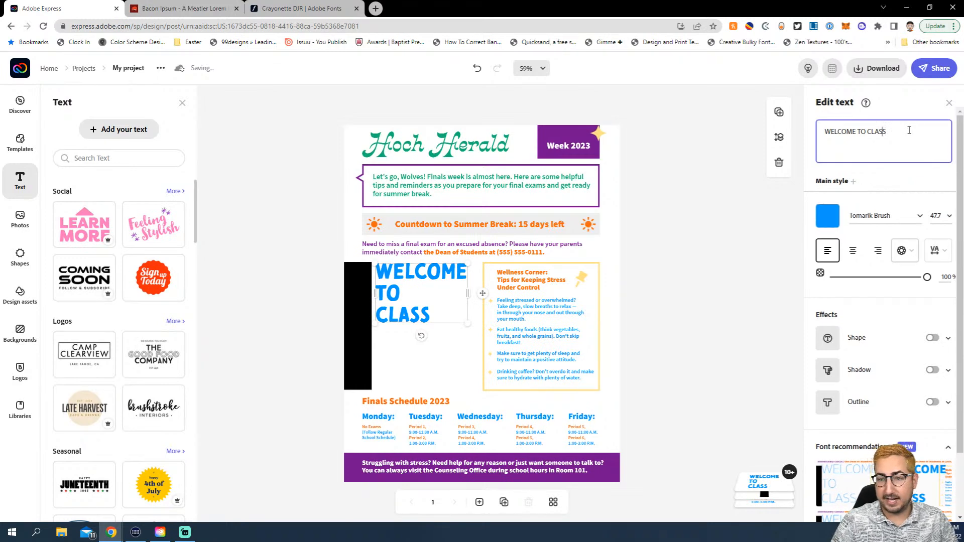
pyautogui.write('BACK')
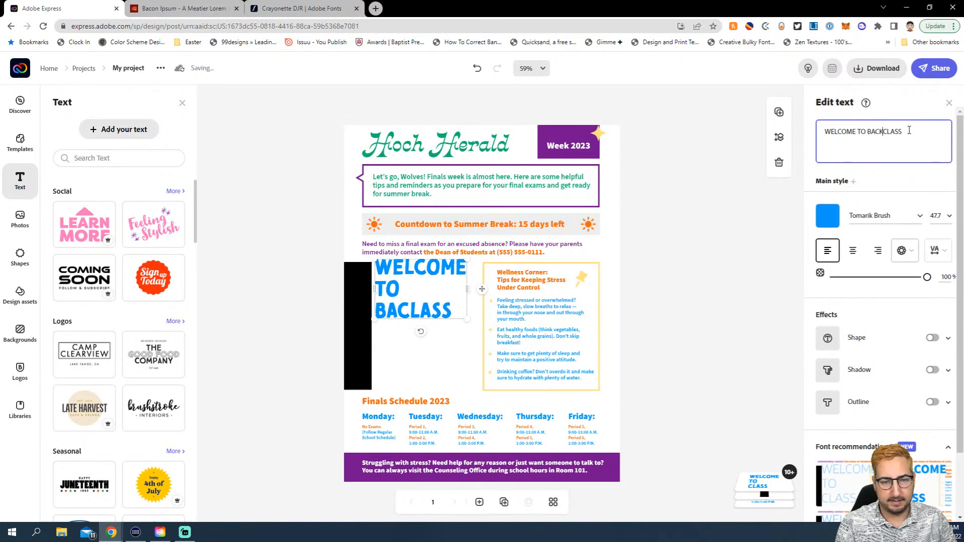
pyautogui.write(' CLASS')
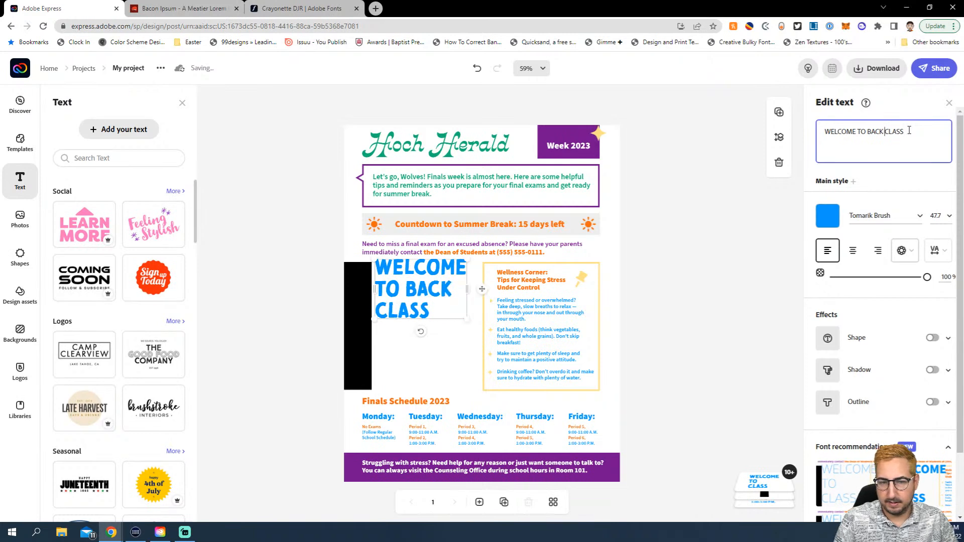
pyautogui.write(' S')
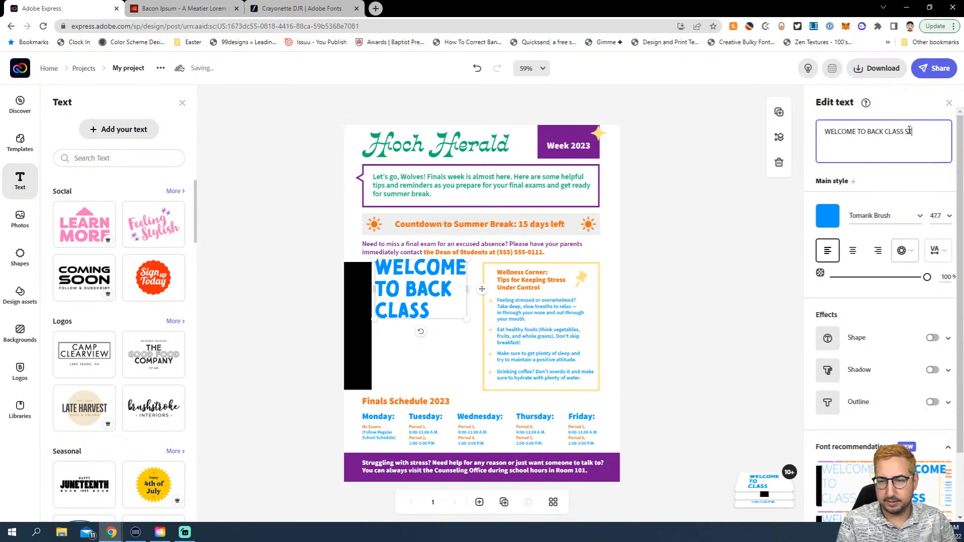
pyautogui.write('TUDENTS!')
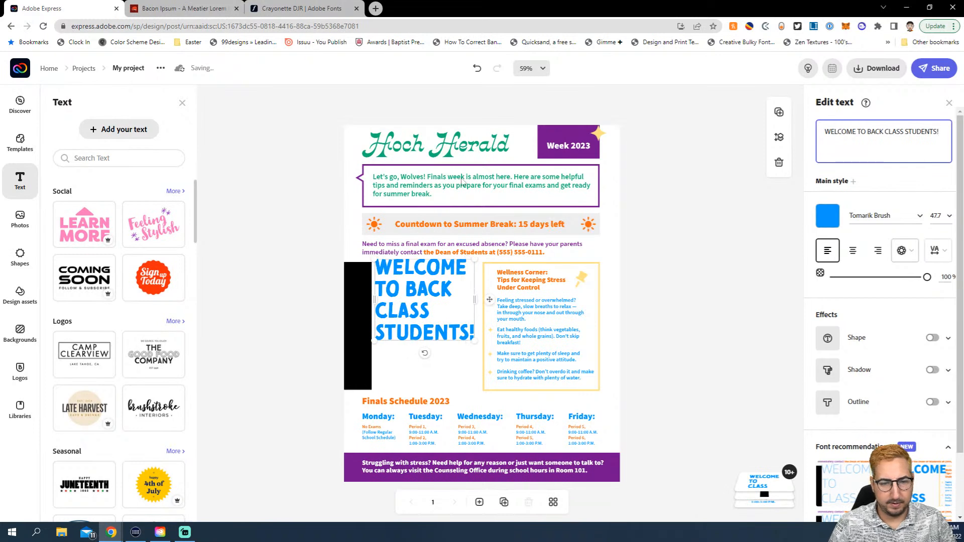
# - Shift the "WELCOME TO BACK CLASS STUDENTS!" headline slightly down and color its text black (#000000)
pyautogui.click(424, 291)
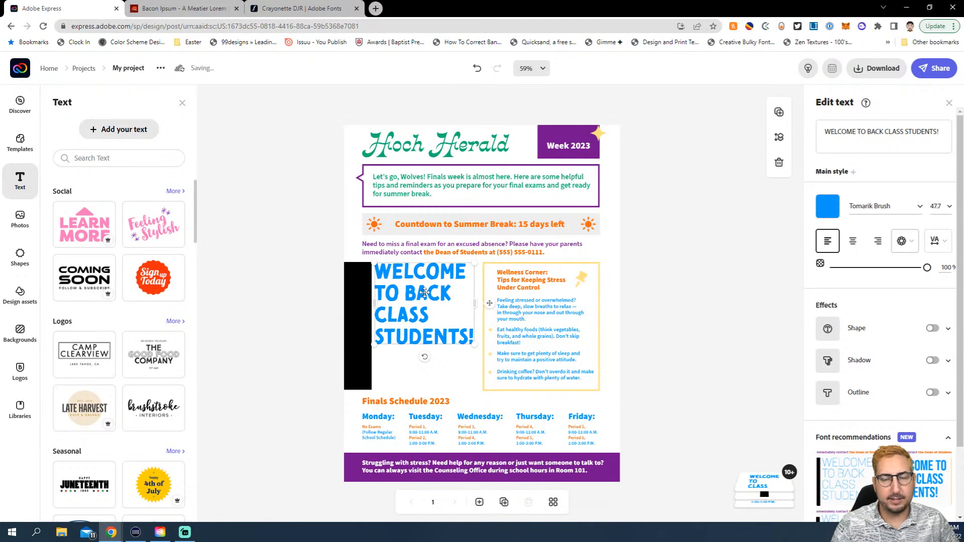
pyautogui.click(827, 206)
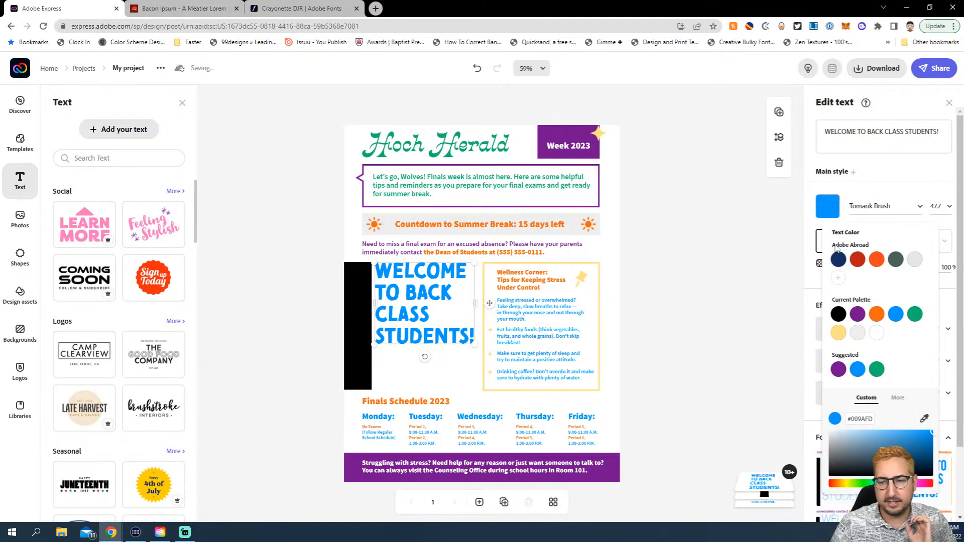
pyautogui.click(838, 315)
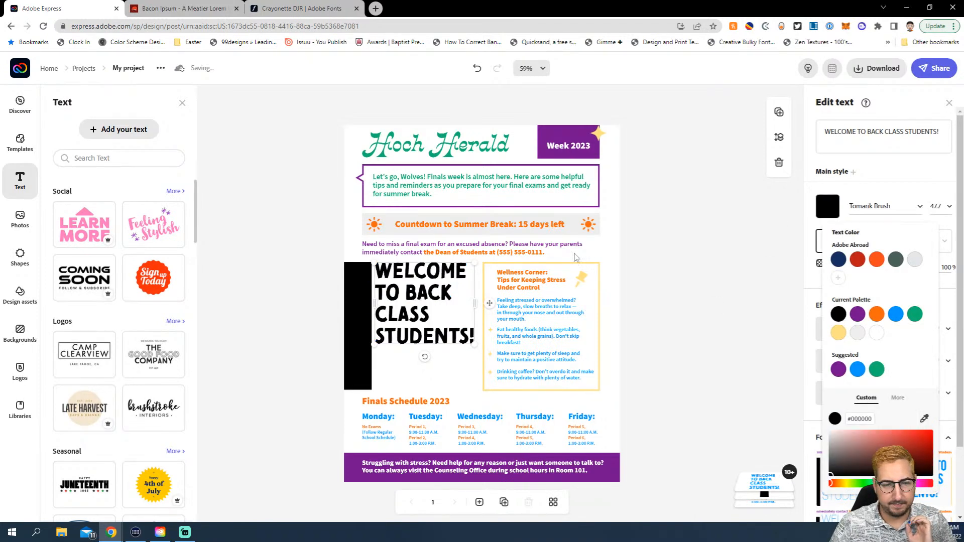
pyautogui.click(634, 242)
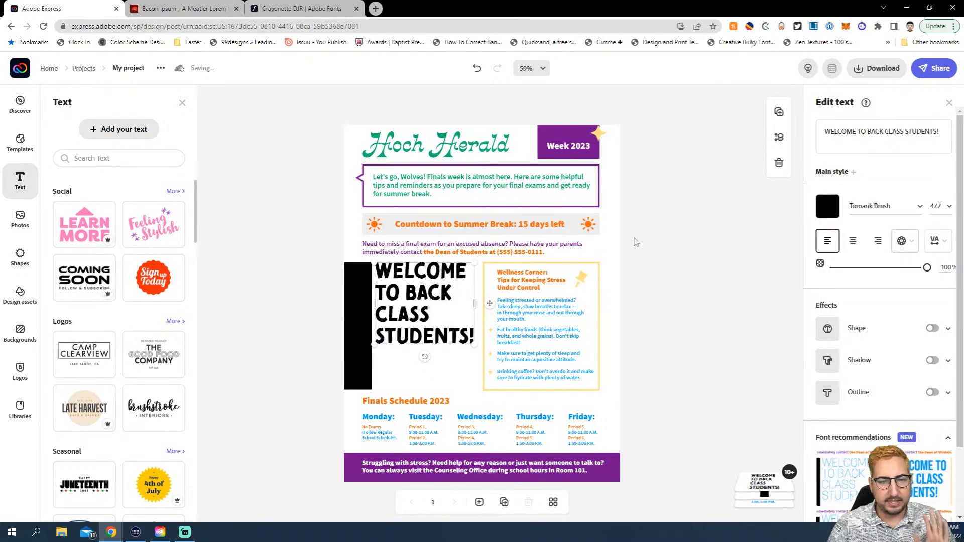
pyautogui.click(295, 231)
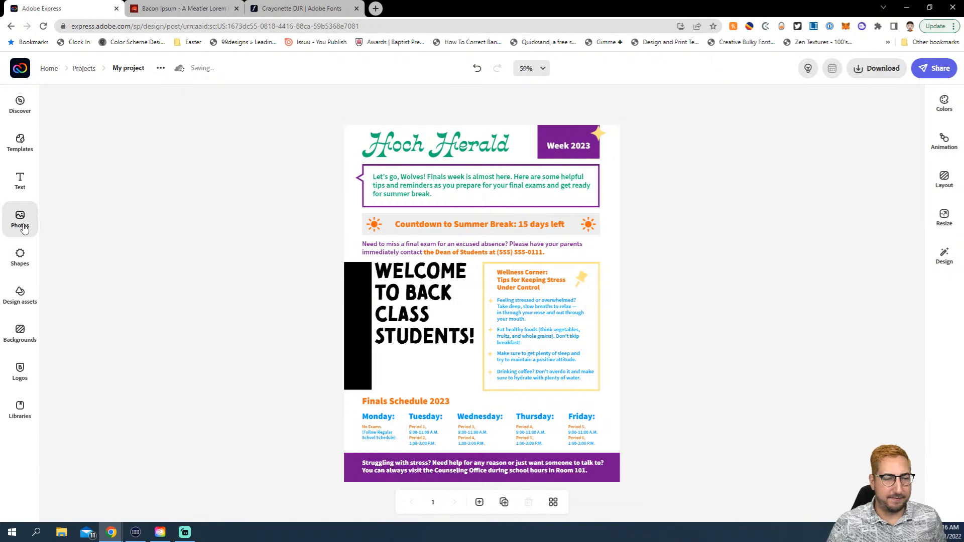
# - Search the stock photos for "CONFETTI" and add the multicolored paper confetti photo to the page
pyautogui.click(38, 215)
pyautogui.click(98, 159)
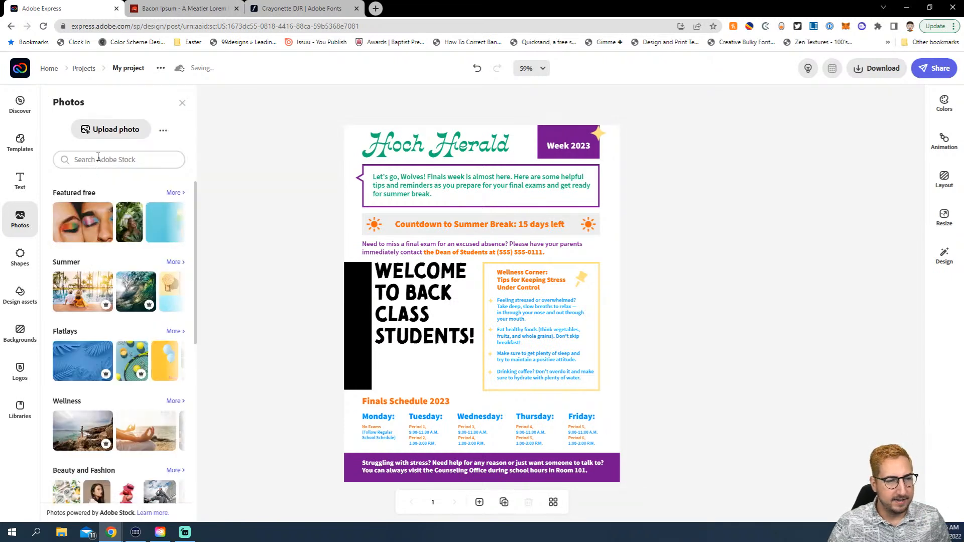
pyautogui.write('c')
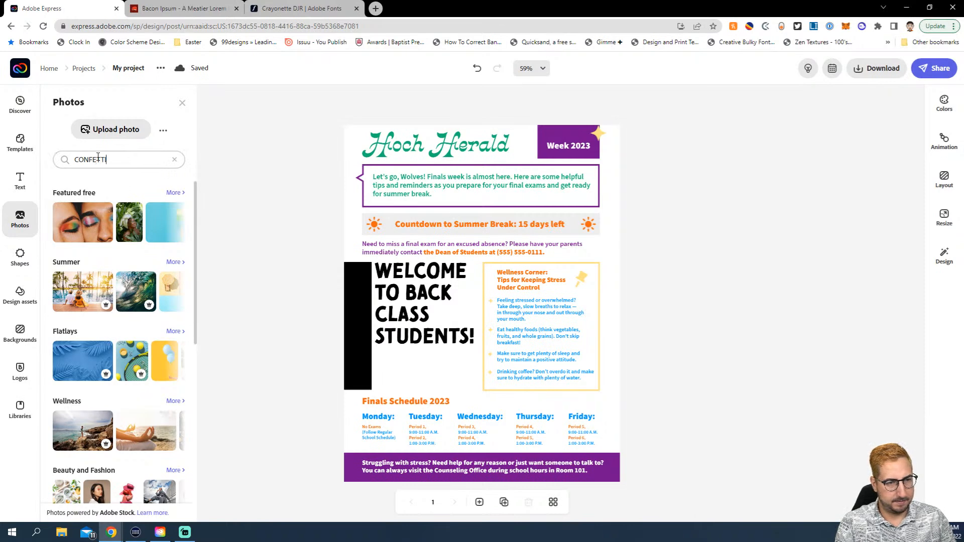
pyautogui.press('Return')
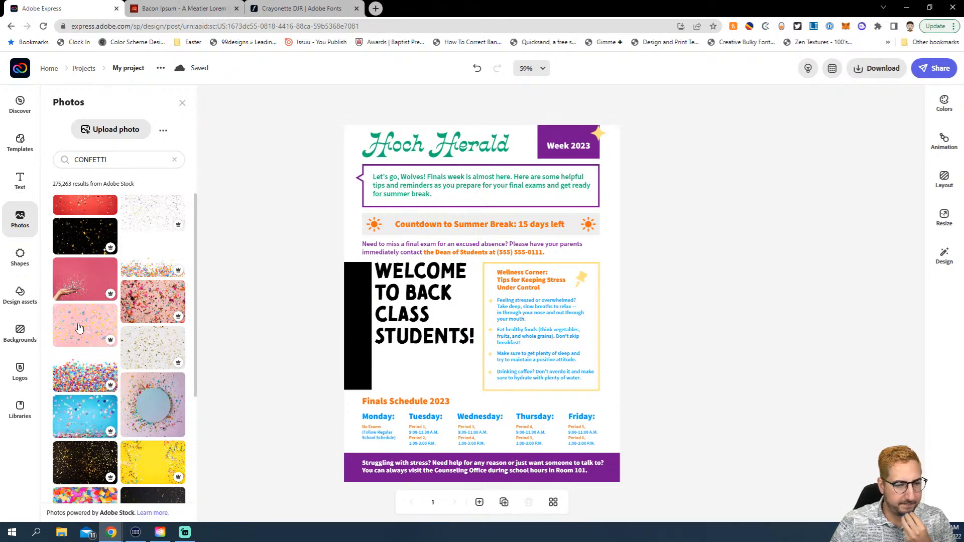
pyautogui.scroll(-2, 81, 329)
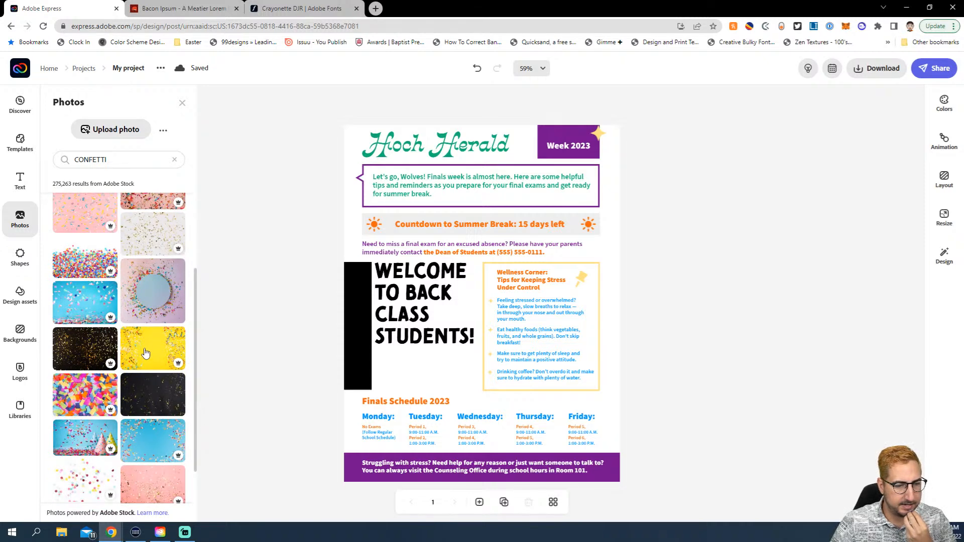
pyautogui.scroll(-1, 86, 347)
pyautogui.click(85, 347)
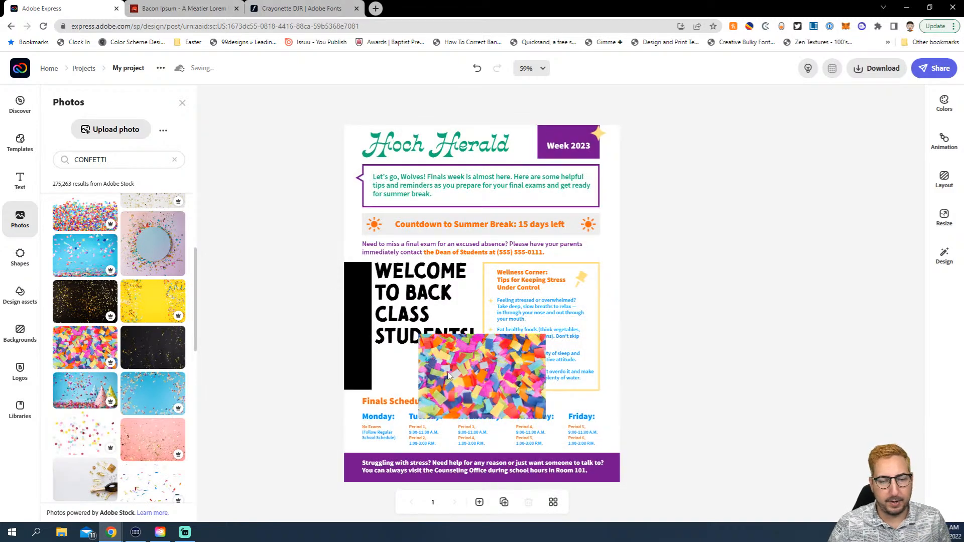
# - Set the confetti photo's blend mode to Screen and enlarge it to cover the black bar and the headline
pyautogui.click(449, 376)
pyautogui.moveTo(417, 335); pyautogui.dragTo(380, 308)
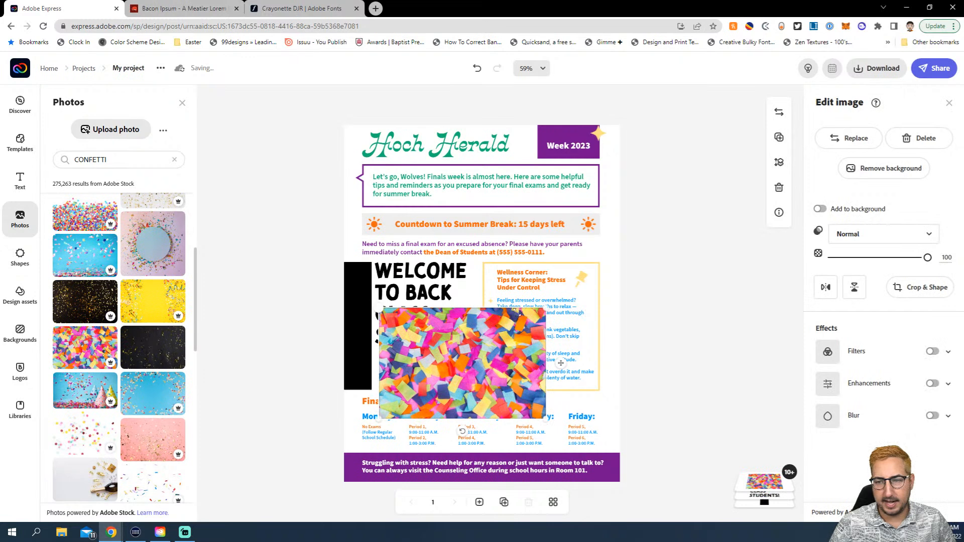
pyautogui.click(890, 238)
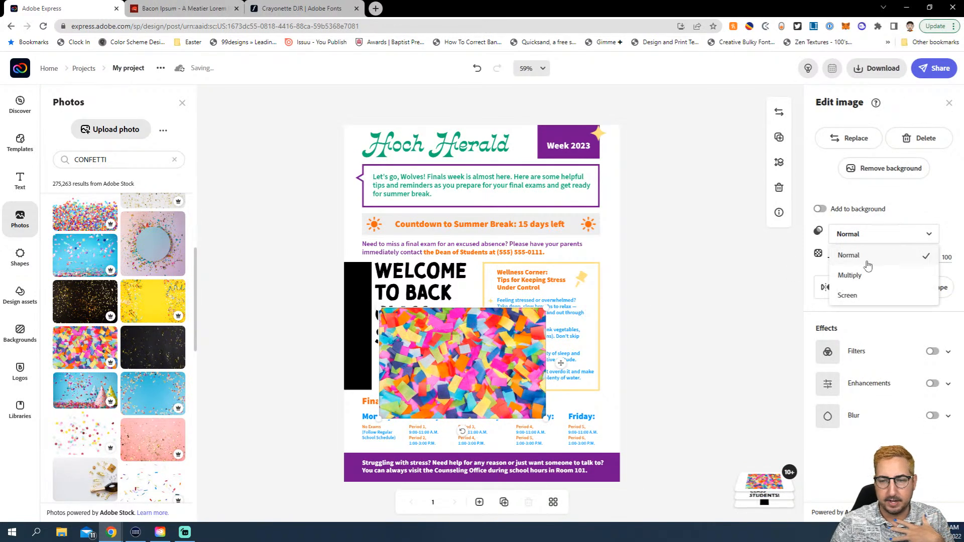
pyautogui.click(860, 298)
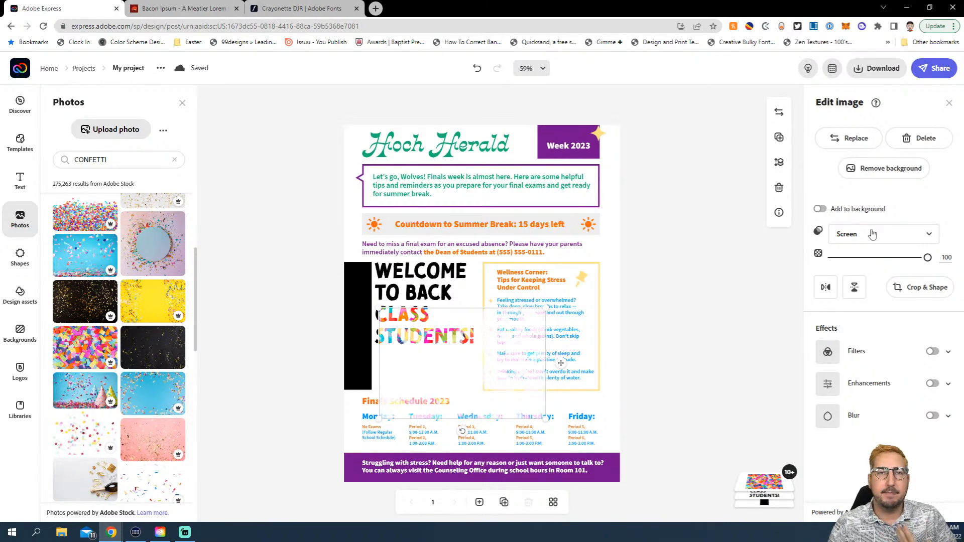
pyautogui.moveTo(440, 374); pyautogui.dragTo(374, 325)
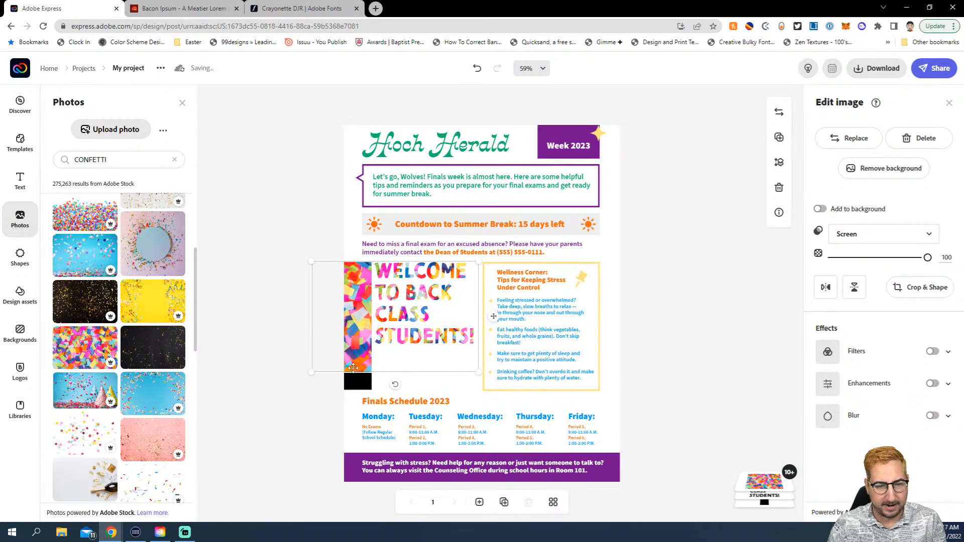
pyautogui.moveTo(312, 372); pyautogui.dragTo(280, 390)
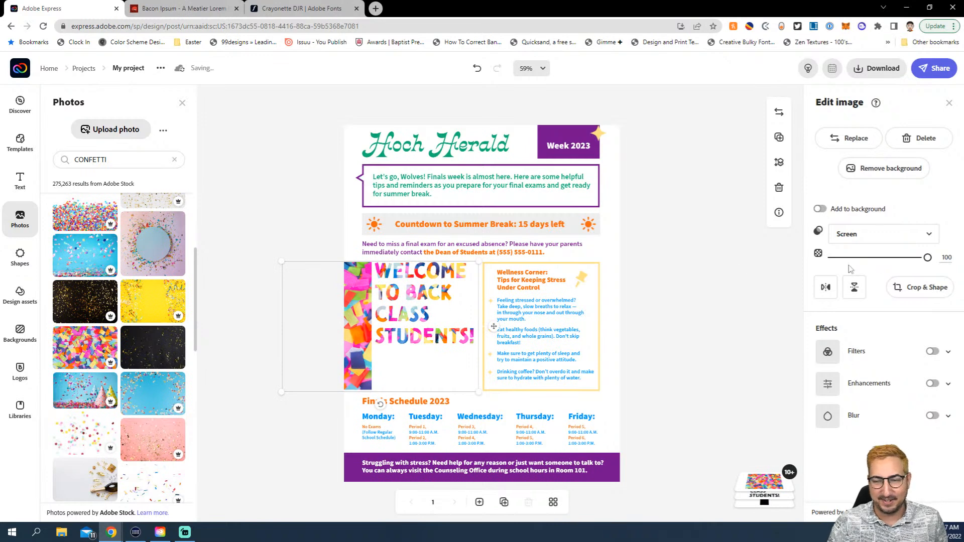
# - Try the Multiply blend mode on the confetti photo and restore Screen
pyautogui.click(877, 243)
pyautogui.click(859, 273)
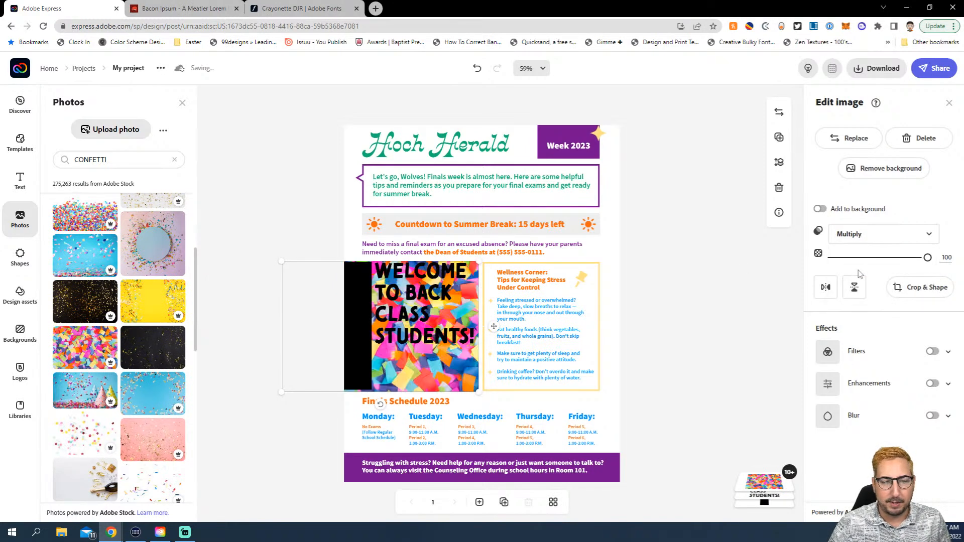
pyautogui.click(861, 235)
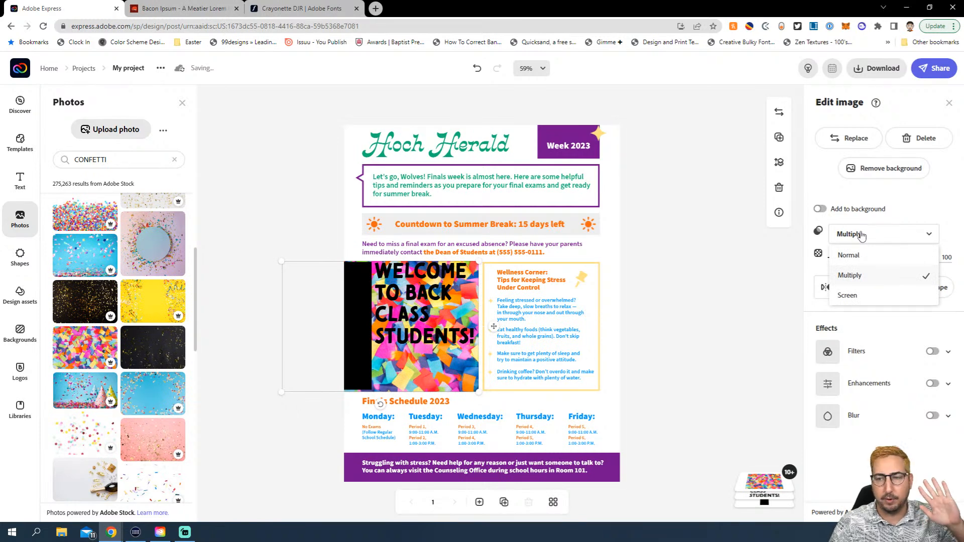
pyautogui.click(861, 295)
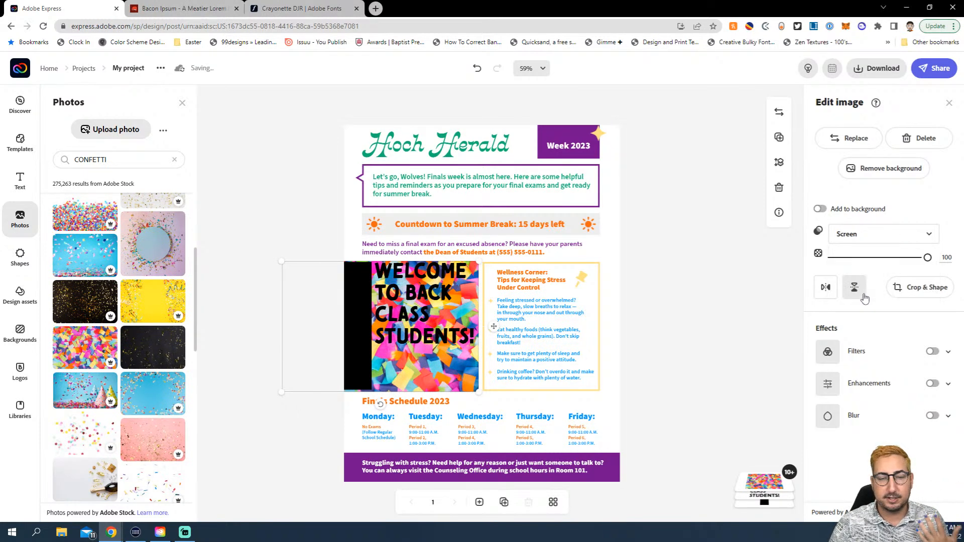
pyautogui.click(683, 287)
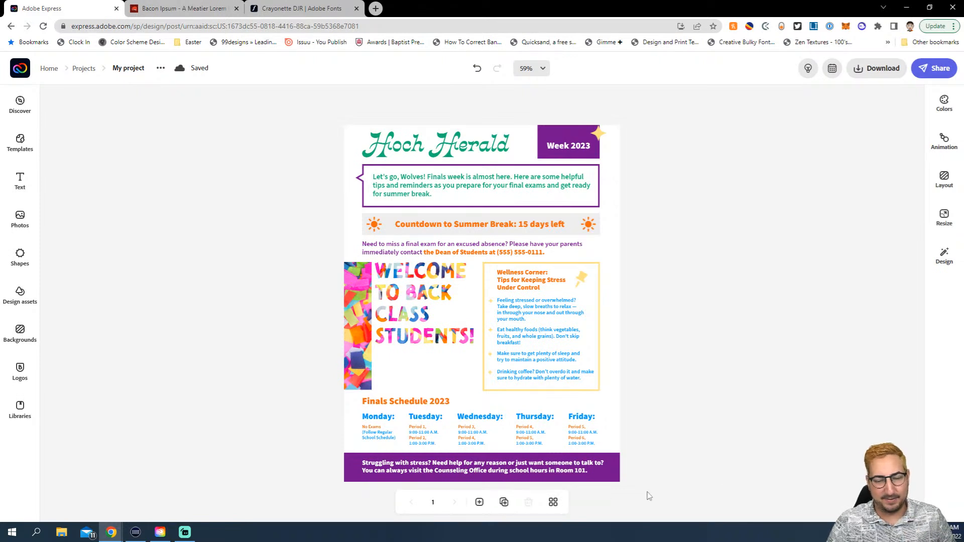
# - Duplicate the page and delete the intro speech box, countdown banner and absence note from the copy
pyautogui.click(504, 502)
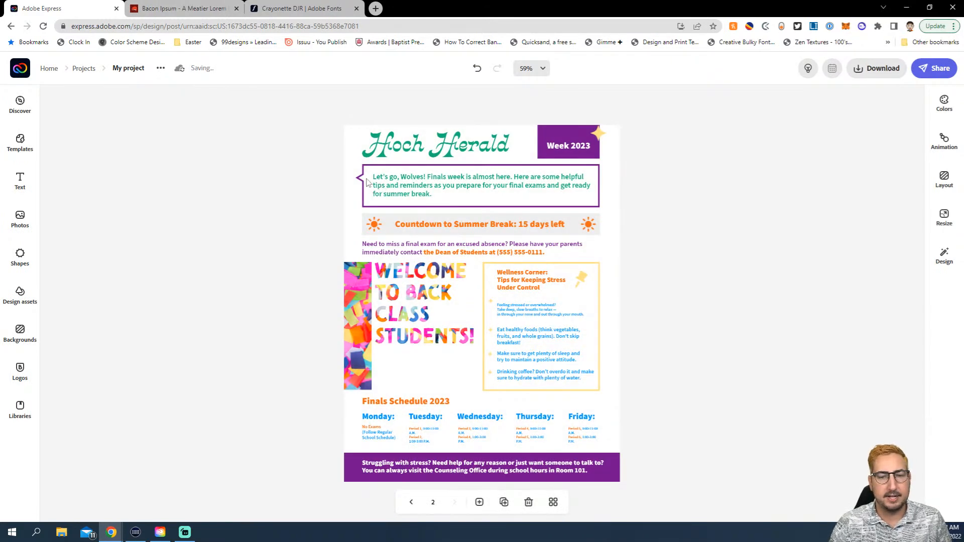
pyautogui.moveTo(351, 173); pyautogui.dragTo(616, 263)
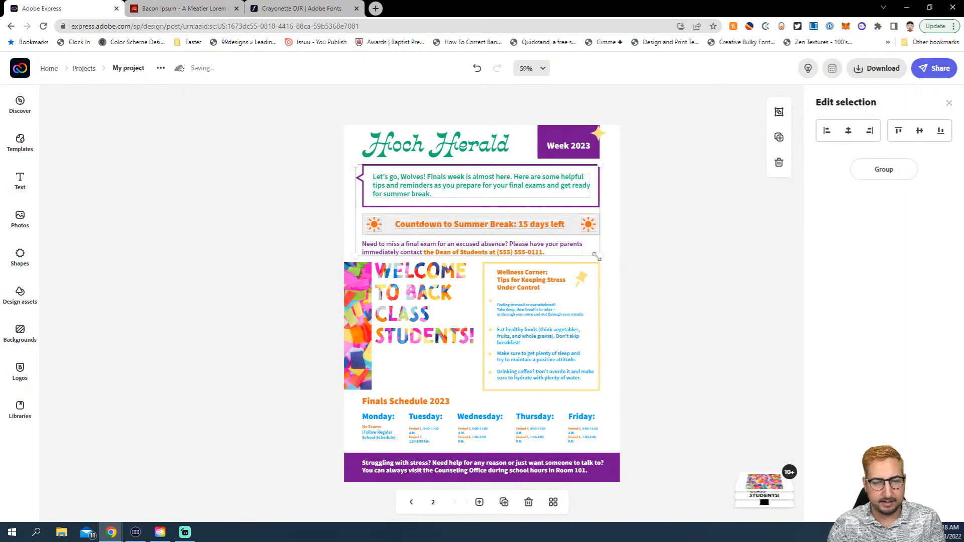
pyautogui.click(603, 257)
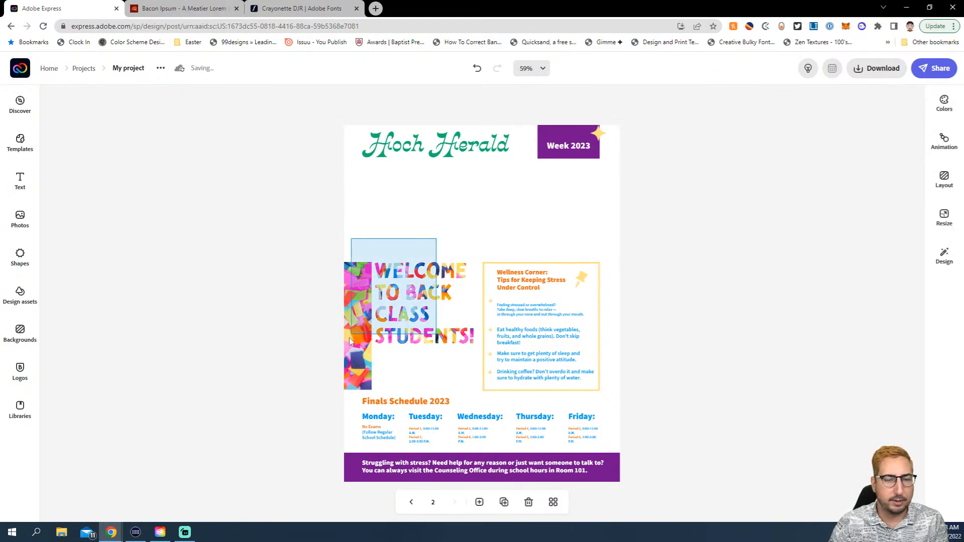
# - Move the confetti bar and headline up beneath the masthead on page 2 and delete the Wellness Corner box
pyautogui.click(356, 303)
pyautogui.moveTo(356, 303); pyautogui.dragTo(369, 231)
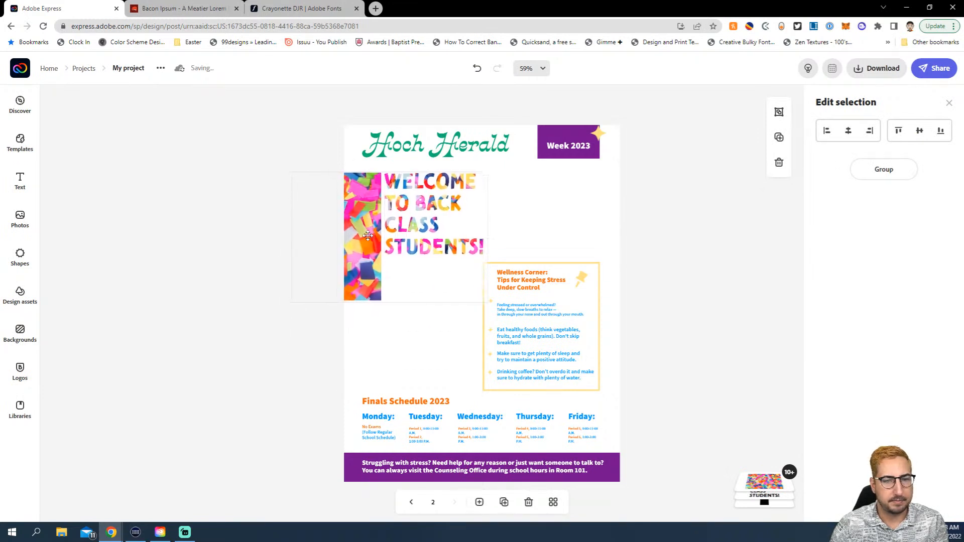
pyautogui.moveTo(613, 260); pyautogui.dragTo(497, 391)
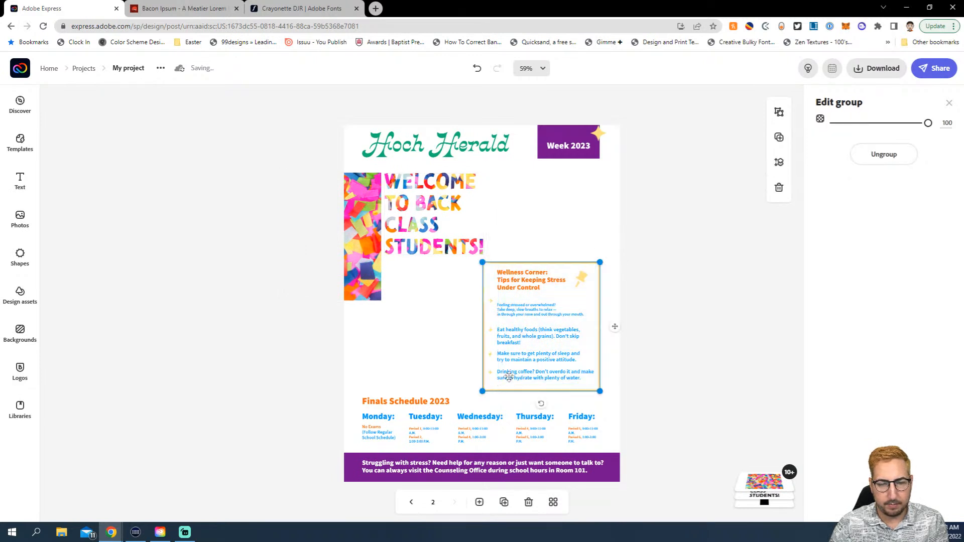
pyautogui.press('Delete')
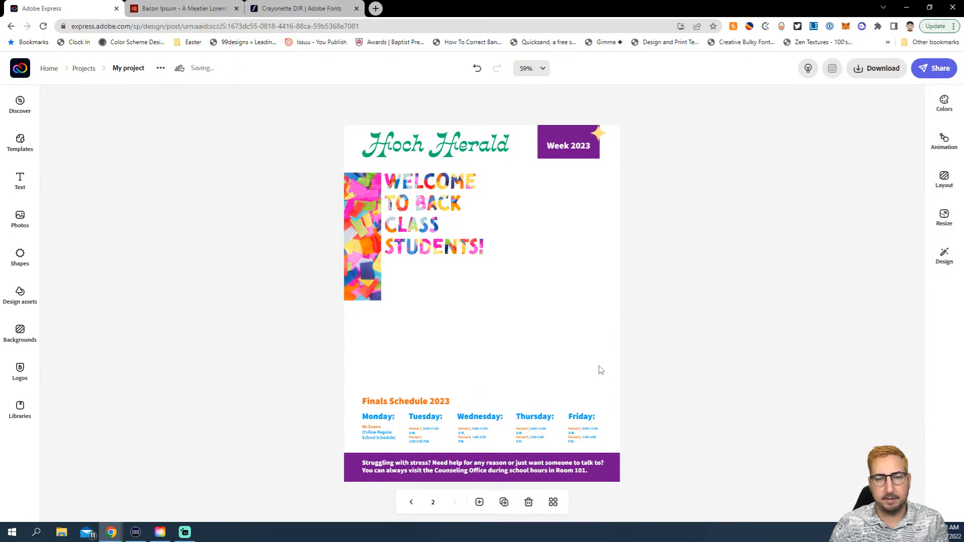
# - Copy the Countdown to Summer Break banner with its suns from page 1 to page 2, placing it just above the Finals Schedule
pyautogui.click(411, 502)
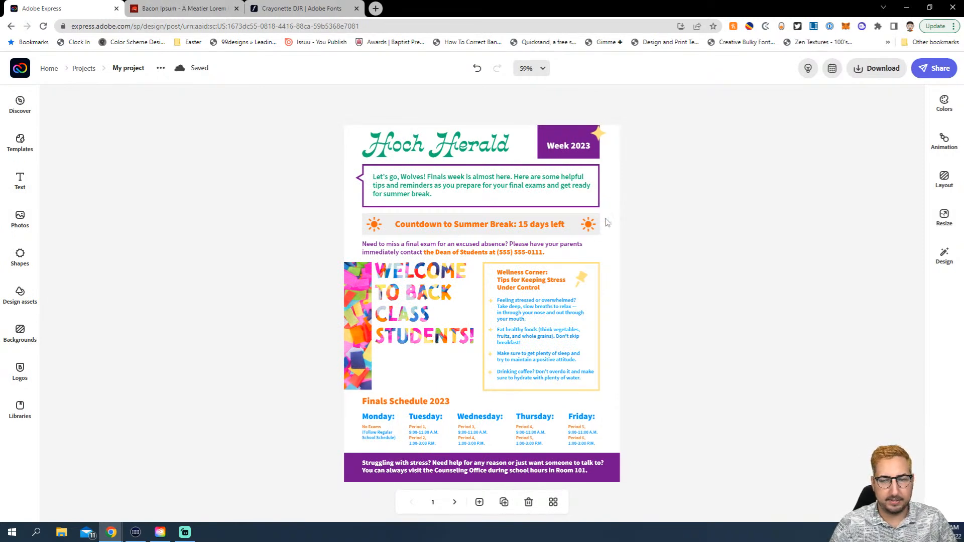
pyautogui.click(426, 232)
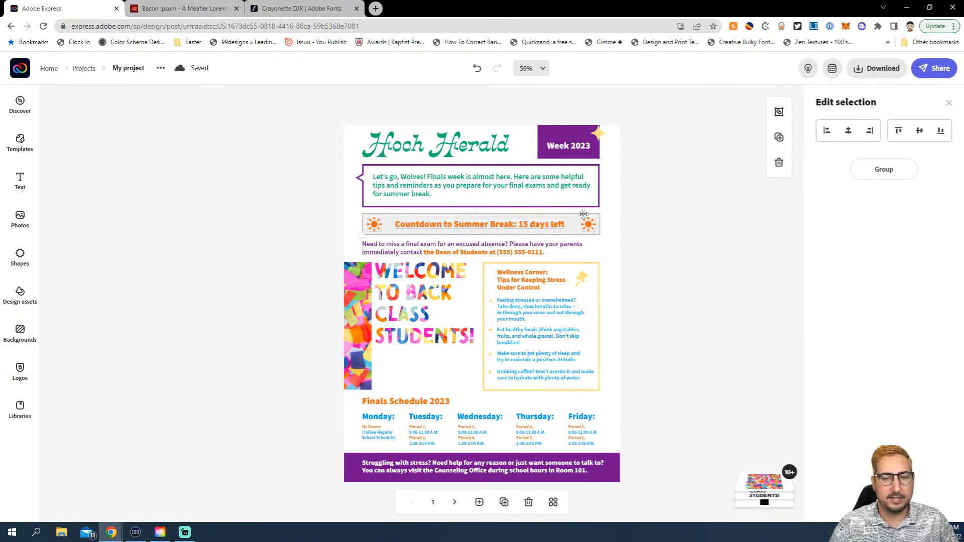
pyautogui.click(450, 507)
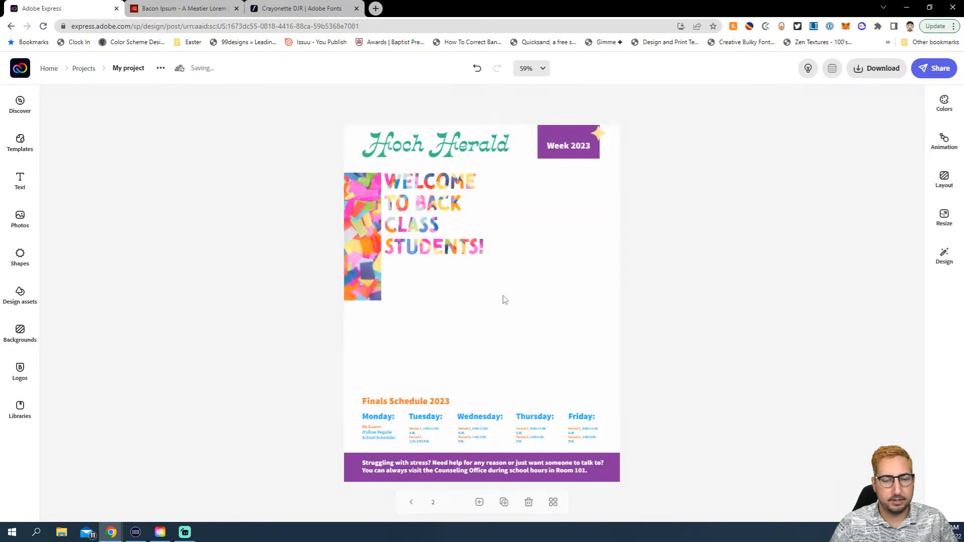
pyautogui.hotkey('ctrl', 'v')
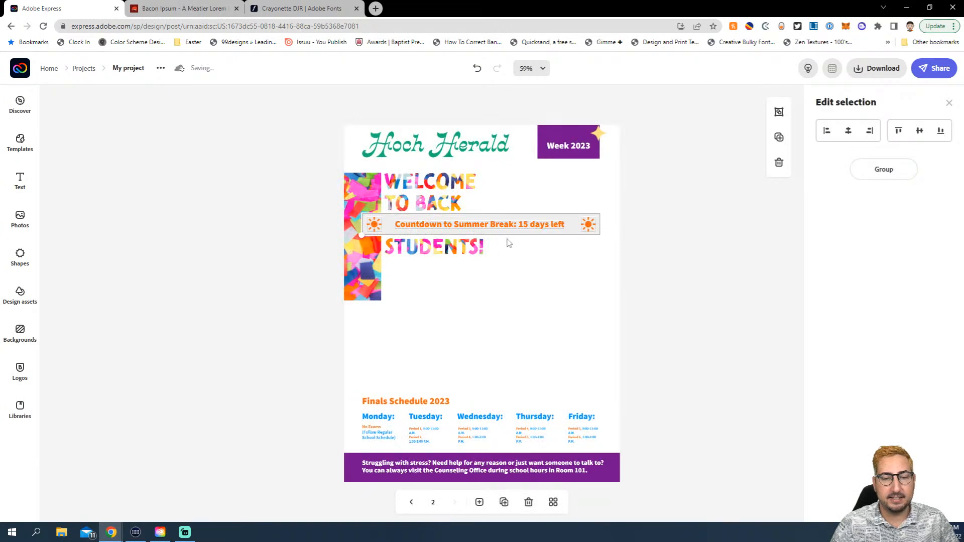
pyautogui.moveTo(520, 226); pyautogui.dragTo(516, 373)
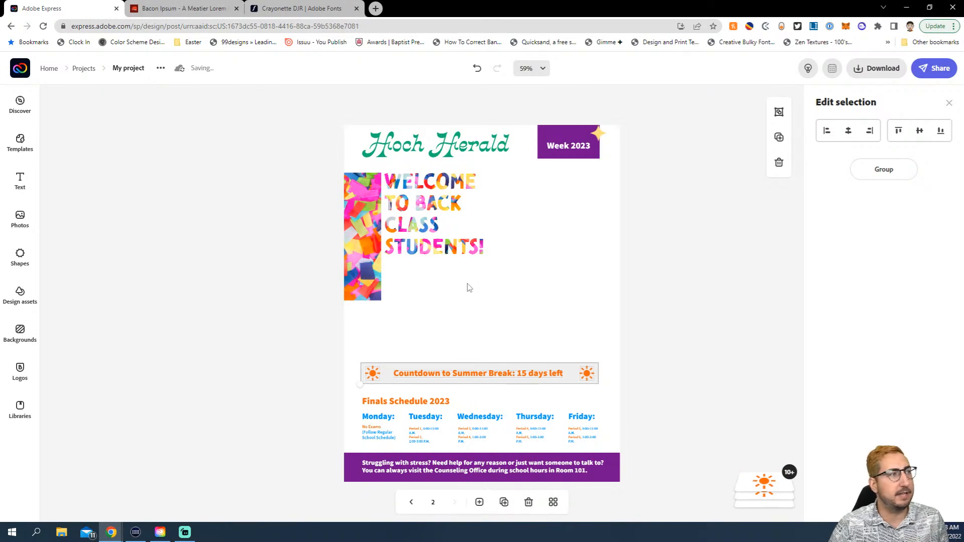
pyautogui.click(411, 502)
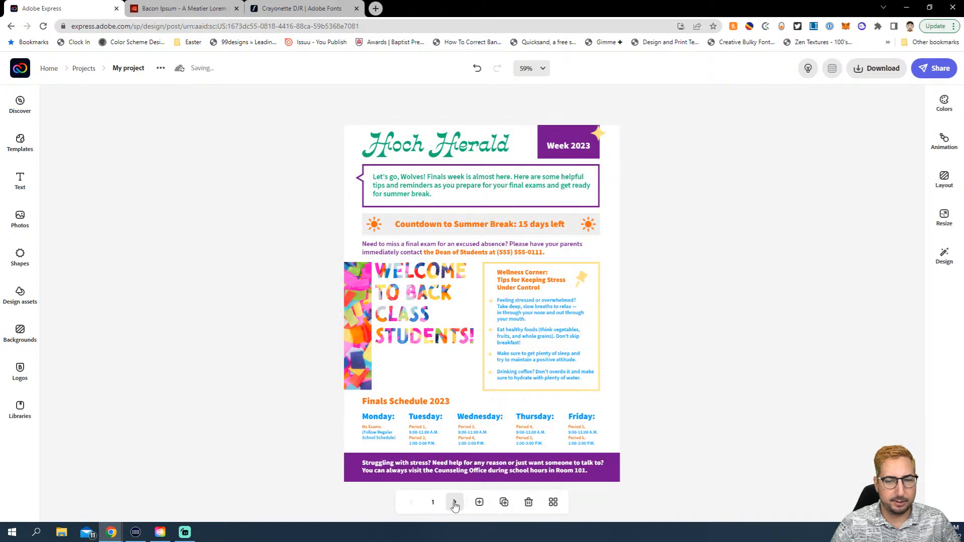
pyautogui.click(455, 503)
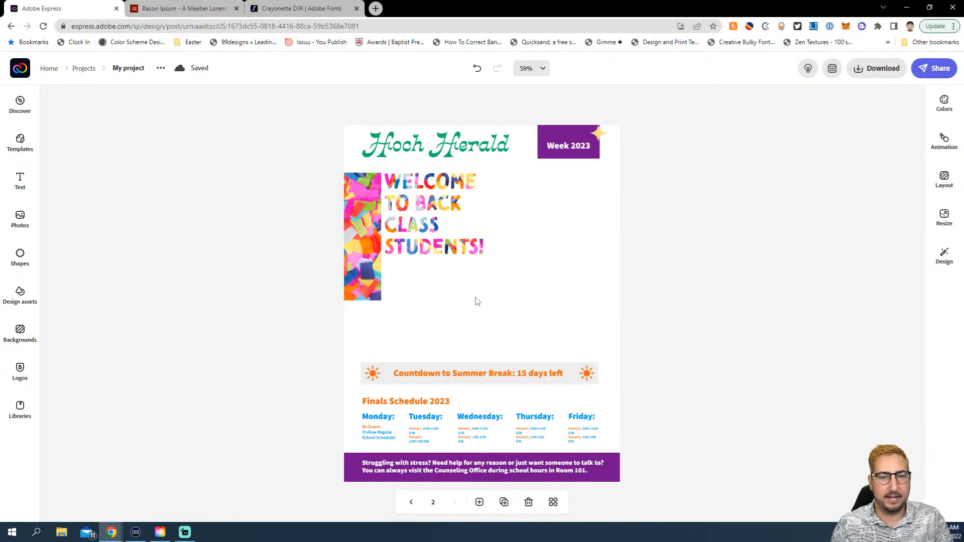
# - Add a text box to page 2 and fill it with the "Porchetta ham hock" paragraph copied from the Bacon Ipsum page
pyautogui.click(28, 181)
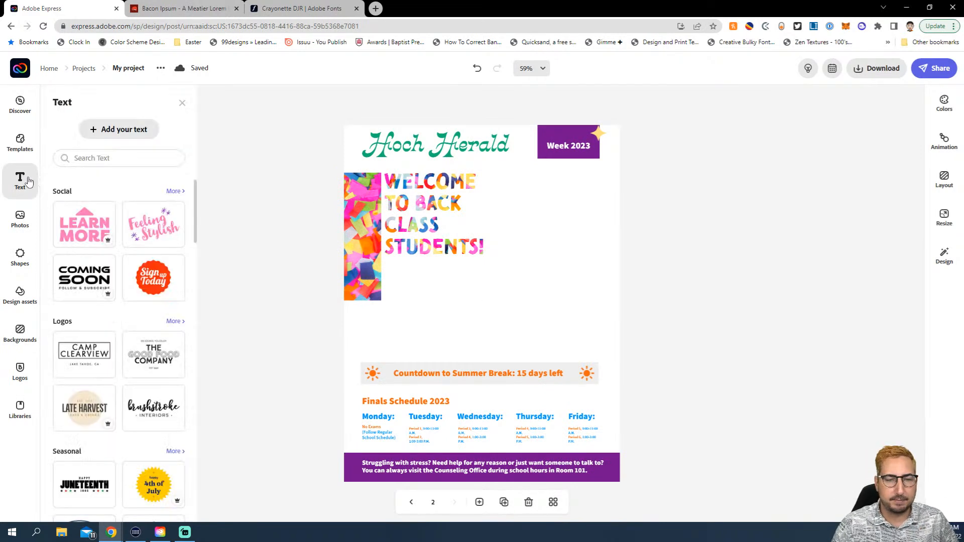
pyautogui.click(134, 130)
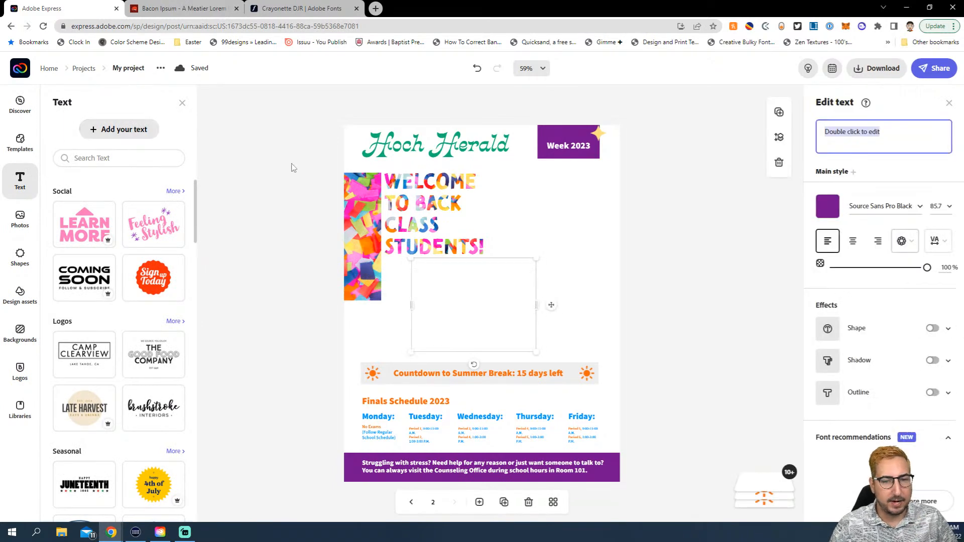
pyautogui.click(195, 8)
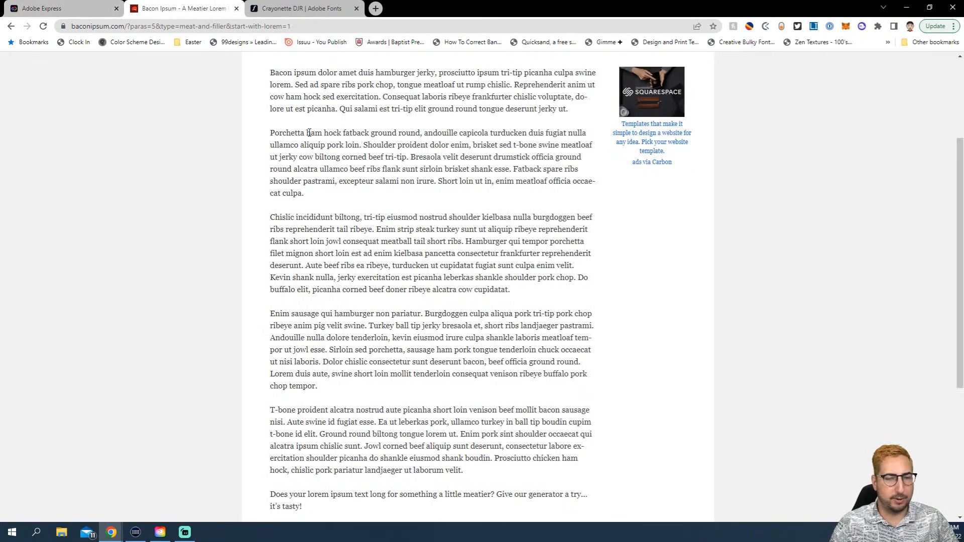
pyautogui.moveTo(317, 195); pyautogui.dragTo(269, 136)
pyautogui.hotkey('ctrl', 'c')
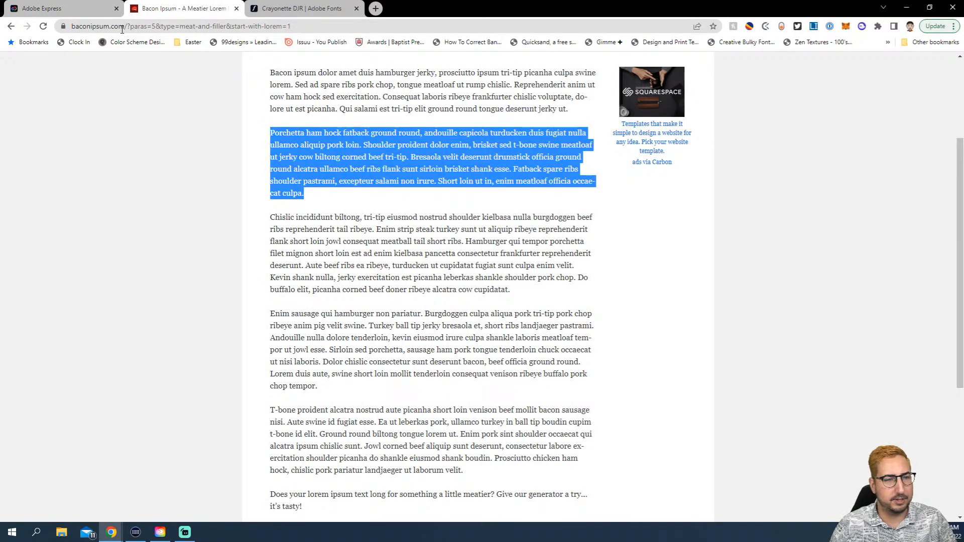
pyautogui.click(80, 12)
pyautogui.click(920, 135)
pyautogui.doubleClick(886, 132)
pyautogui.hotkey('ctrl', 'a')
pyautogui.hotkey('ctrl', 'v')
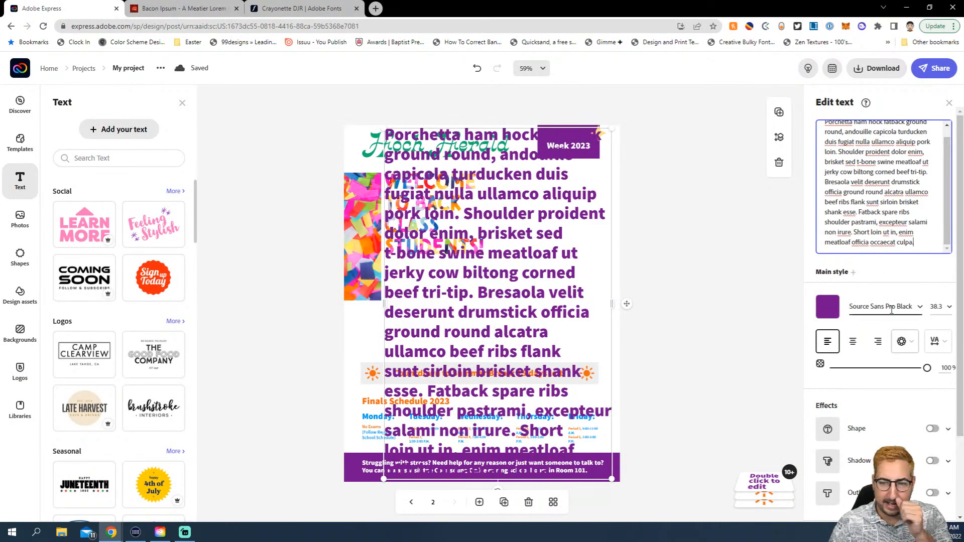
# - Reduce the pasted paragraph's text size to 12
pyautogui.click(919, 308)
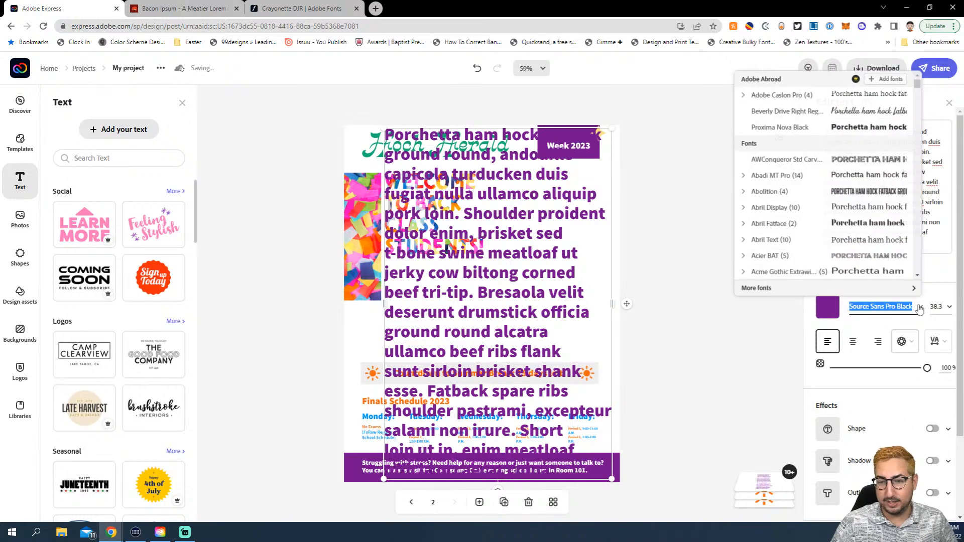
pyautogui.click(946, 276)
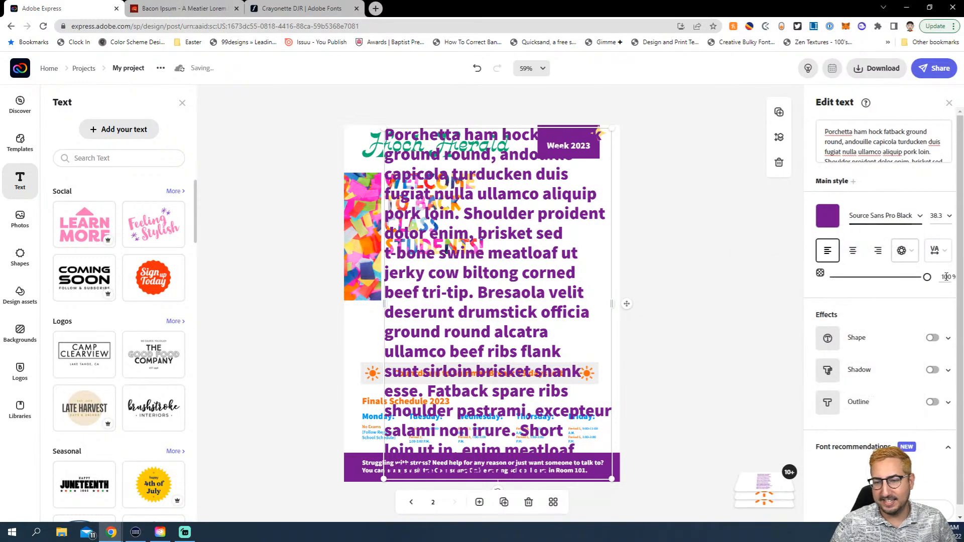
pyautogui.click(941, 216)
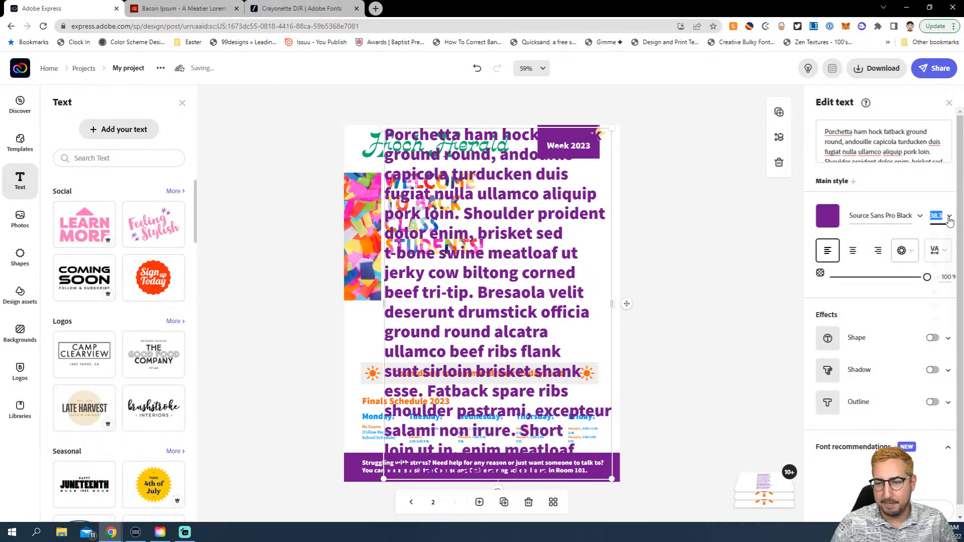
pyautogui.click(942, 251)
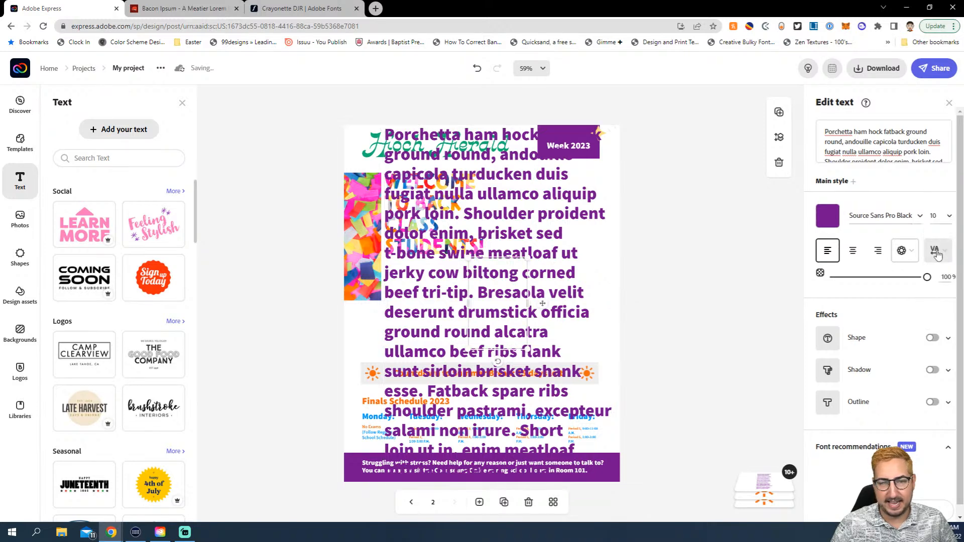
pyautogui.click(937, 216)
pyautogui.click(935, 264)
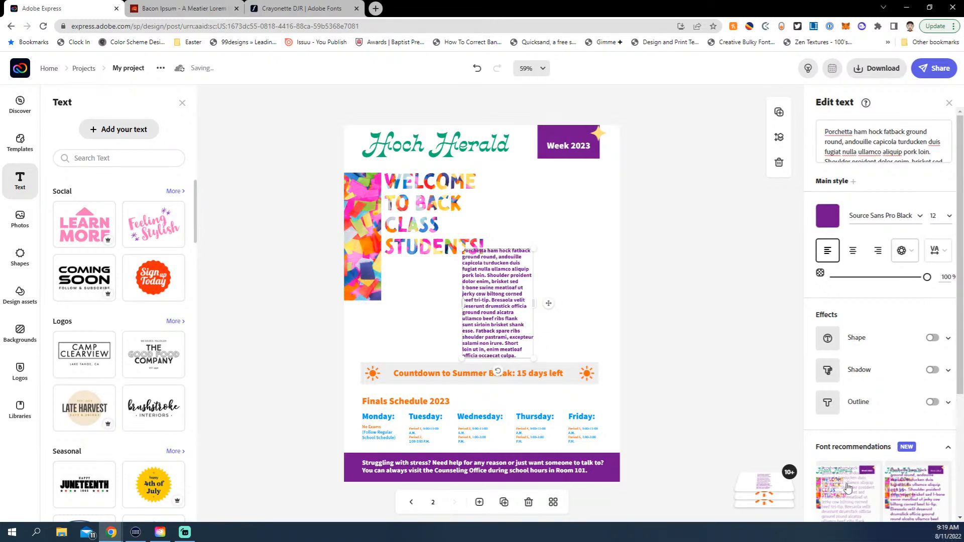
# - Try the first recommended font on the paragraph, then apply the recommended Balboa UltraLight instead
pyautogui.scroll(-2, 847, 487)
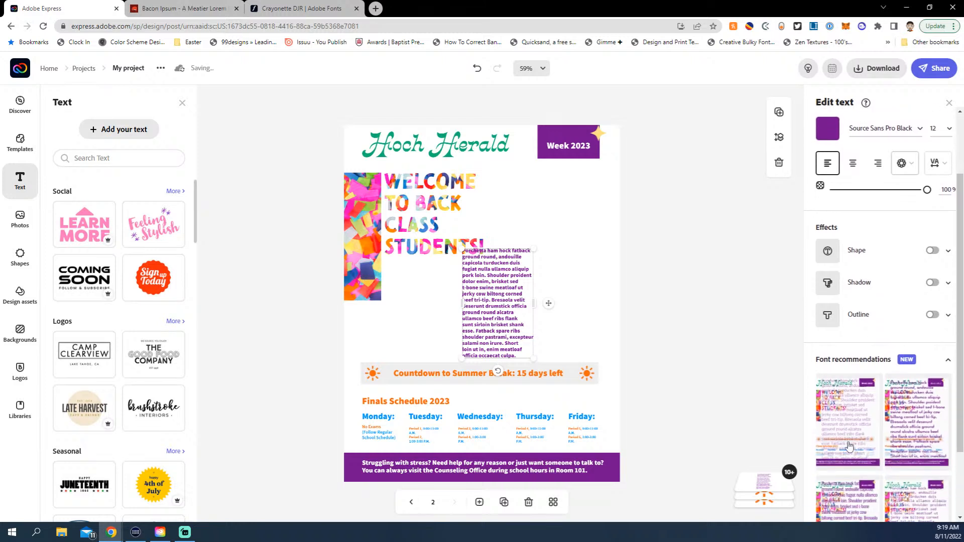
pyautogui.click(850, 425)
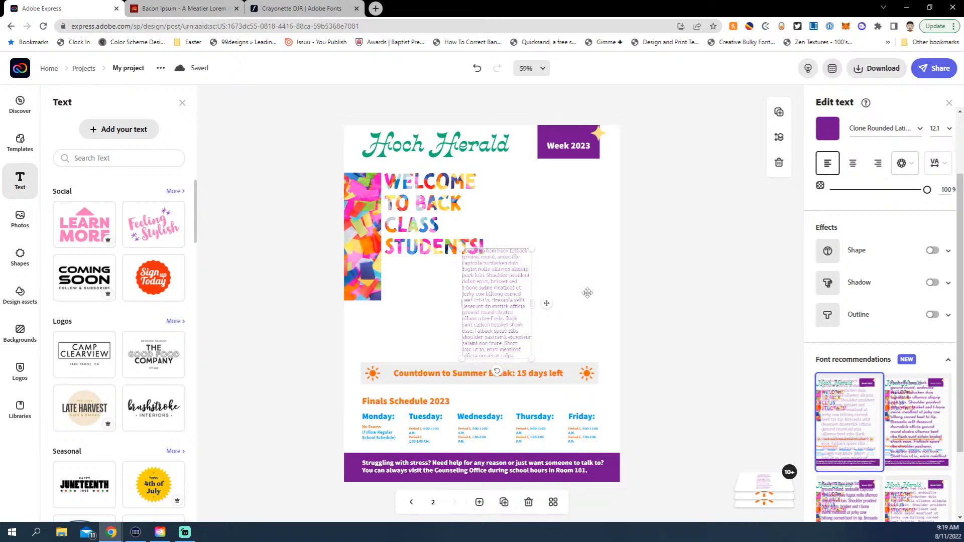
pyautogui.scroll(-2, 884, 412)
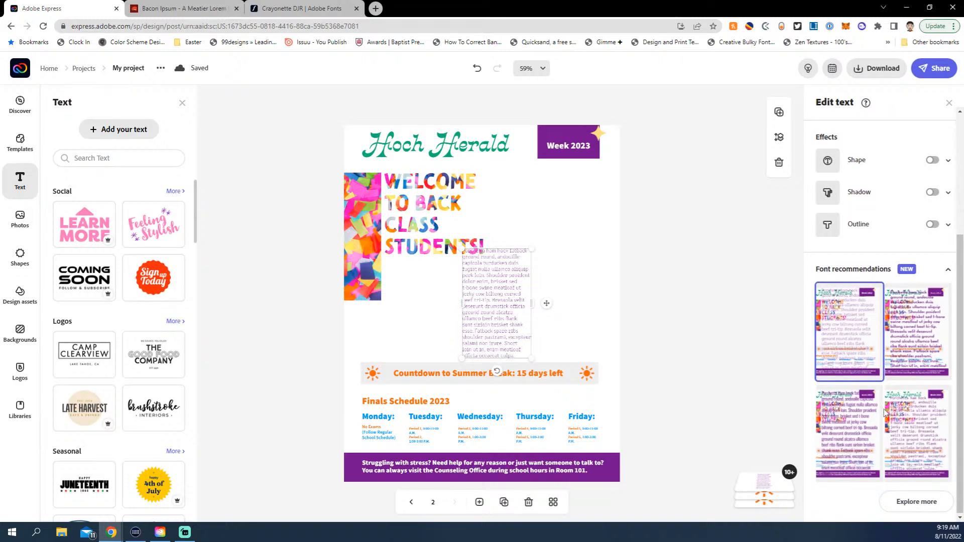
pyautogui.click(862, 427)
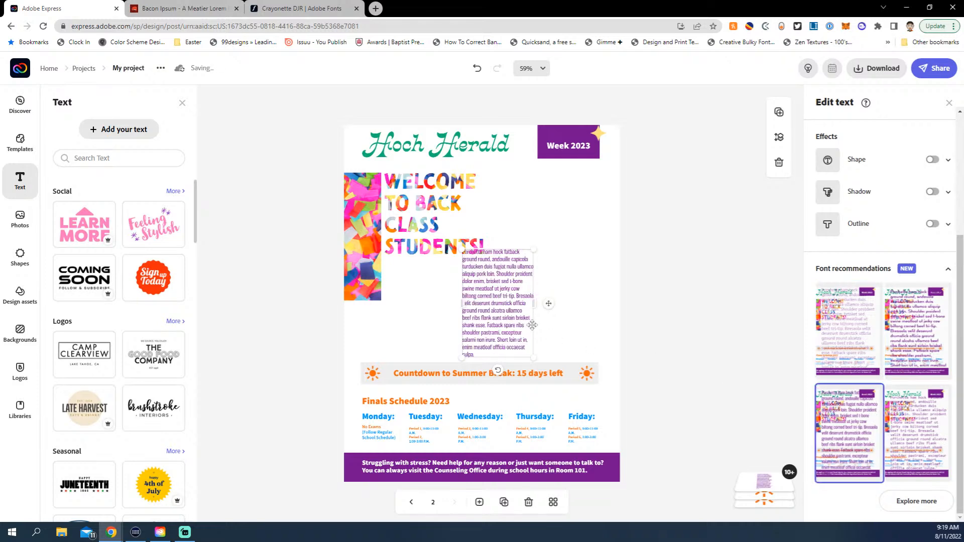
# - Widen the paragraph box, move it up beside the welcome headline and enlarge its text to size 19.9
pyautogui.moveTo(533, 304); pyautogui.dragTo(548, 222)
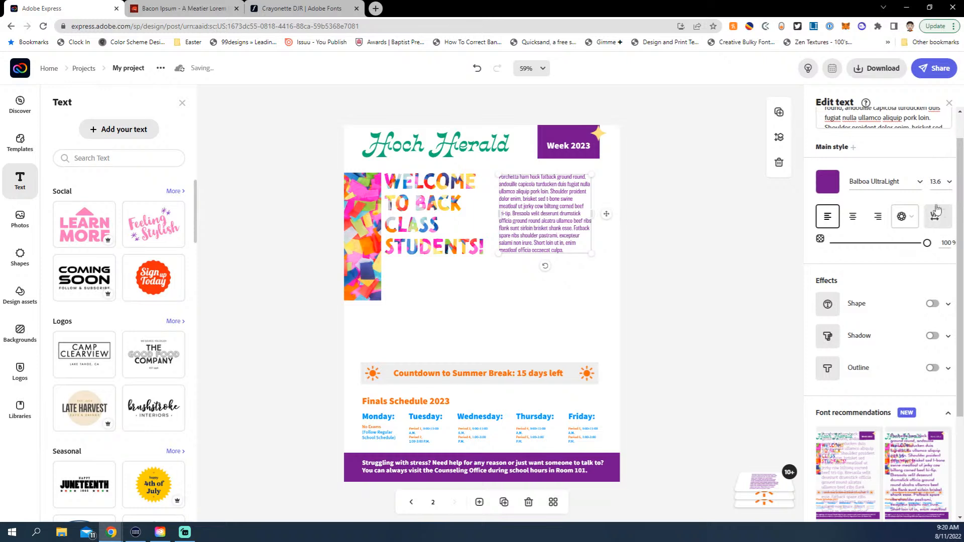
pyautogui.click(935, 182)
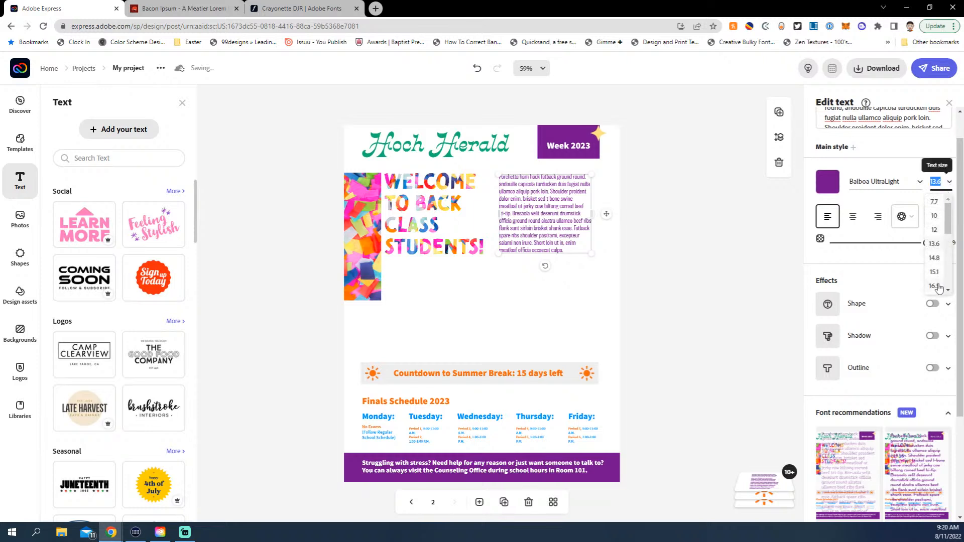
pyautogui.click(935, 226)
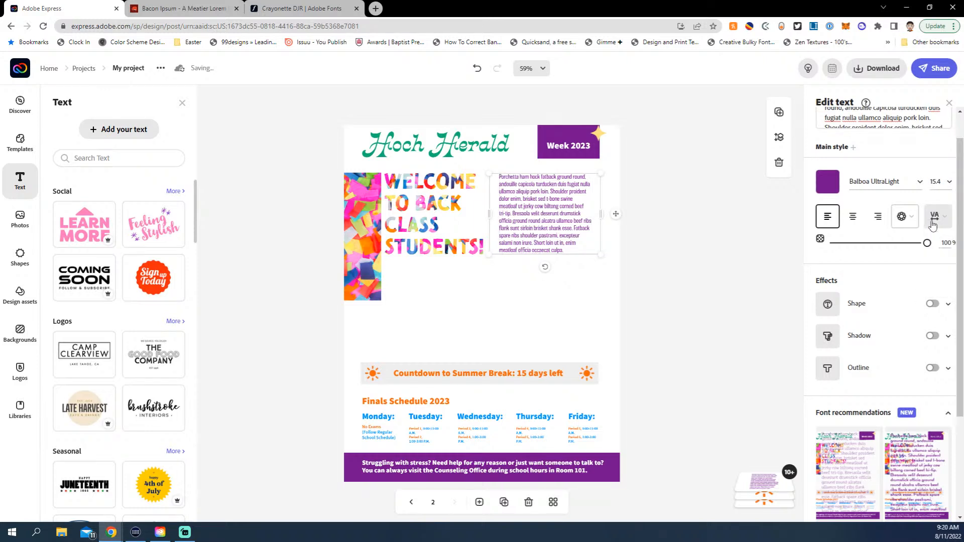
pyautogui.click(949, 182)
pyautogui.click(936, 266)
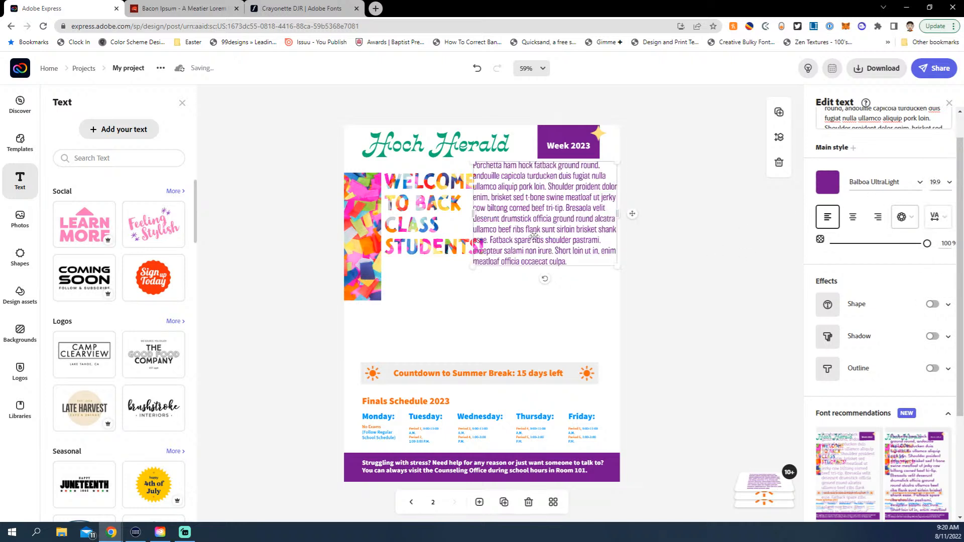
# - Shift the paragraph clear of the headline and narrow its box into a column that fits within the page margin
pyautogui.moveTo(527, 222); pyautogui.dragTo(544, 234)
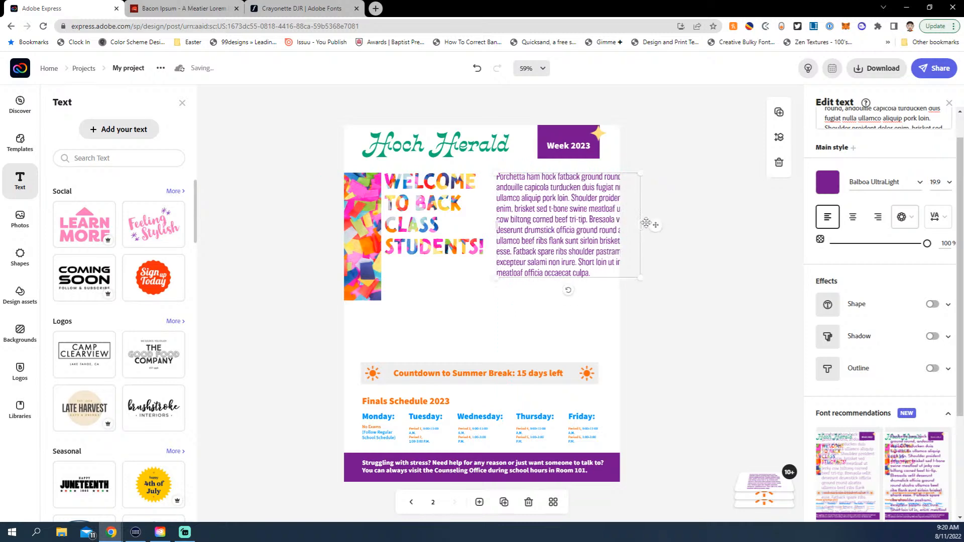
pyautogui.moveTo(640, 225); pyautogui.dragTo(595, 226)
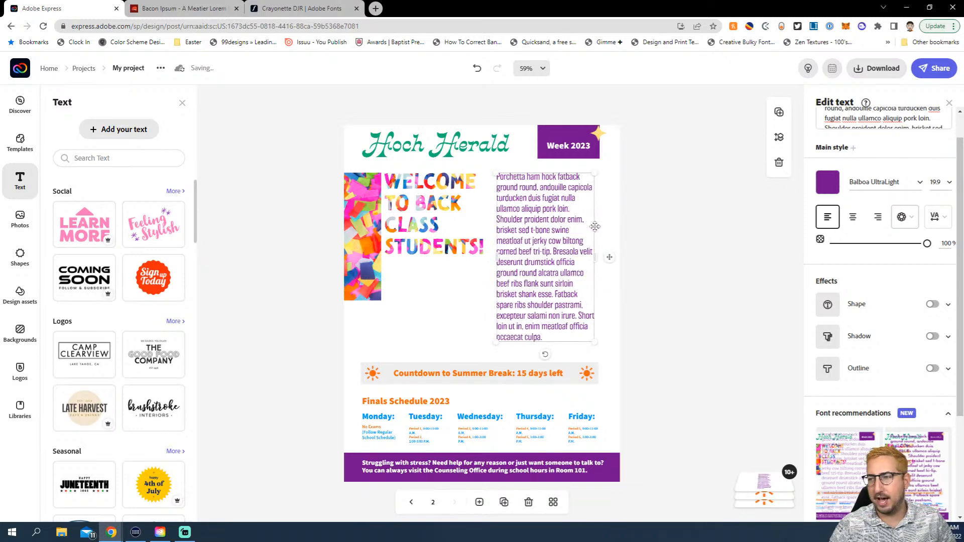
pyautogui.click(673, 197)
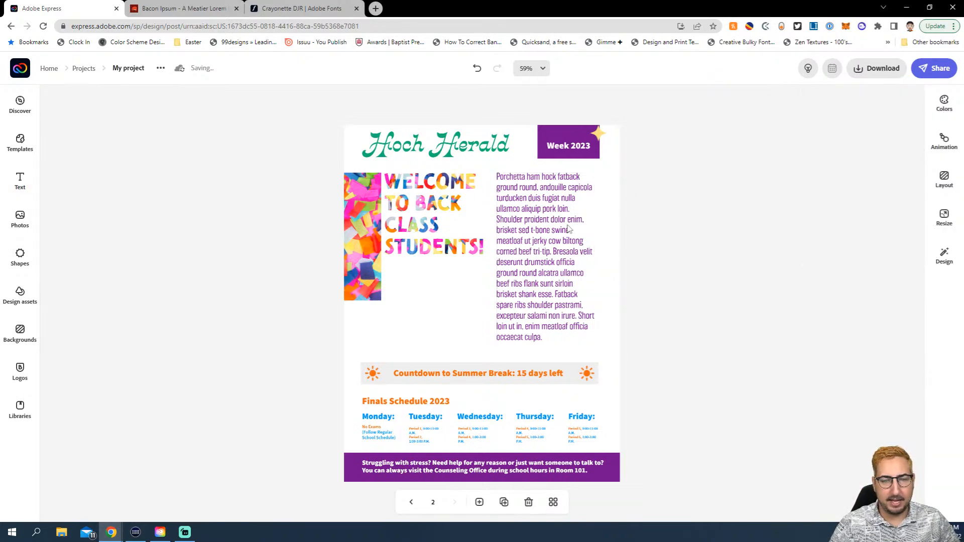
# - Download all pages of the newsletter as a PDF
pyautogui.click(871, 71)
pyautogui.click(776, 132)
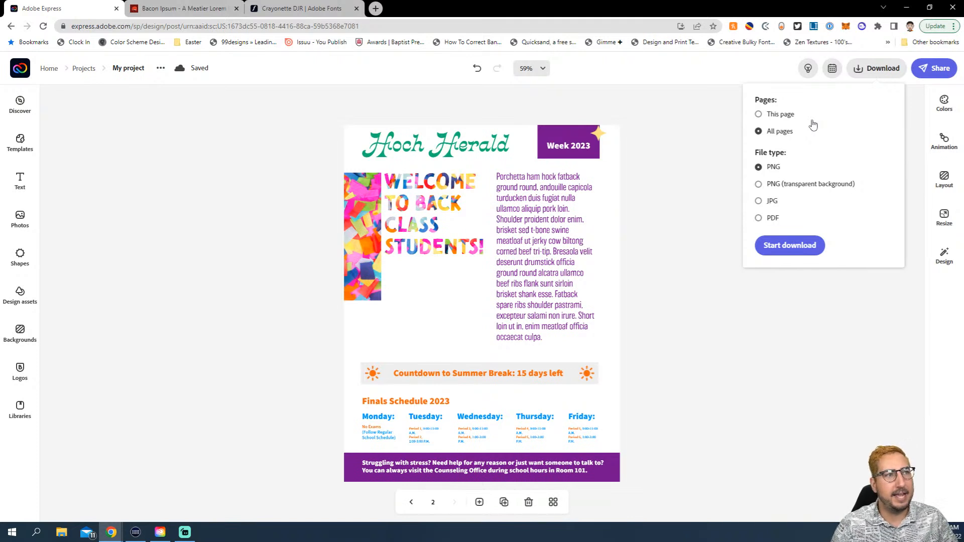
pyautogui.click(768, 220)
pyautogui.click(794, 249)
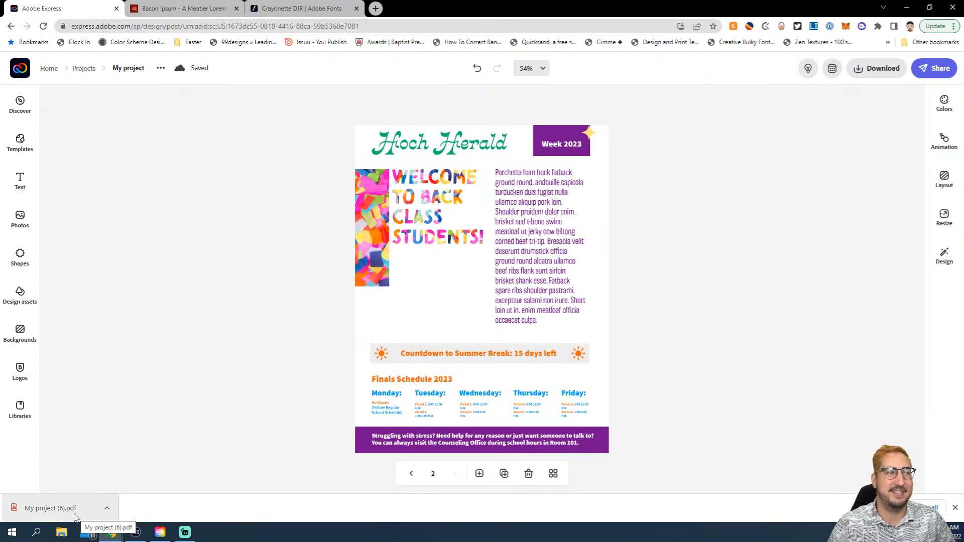
# - Open the downloaded My project (6).pdf and look over the newsletter's first page
pyautogui.click(74, 518)
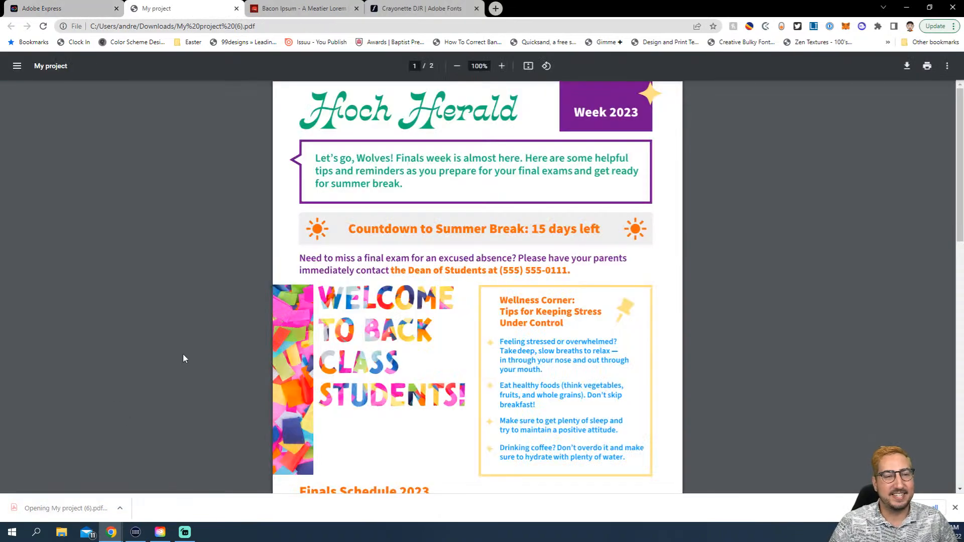
pyautogui.scroll(-10, 422, 215)
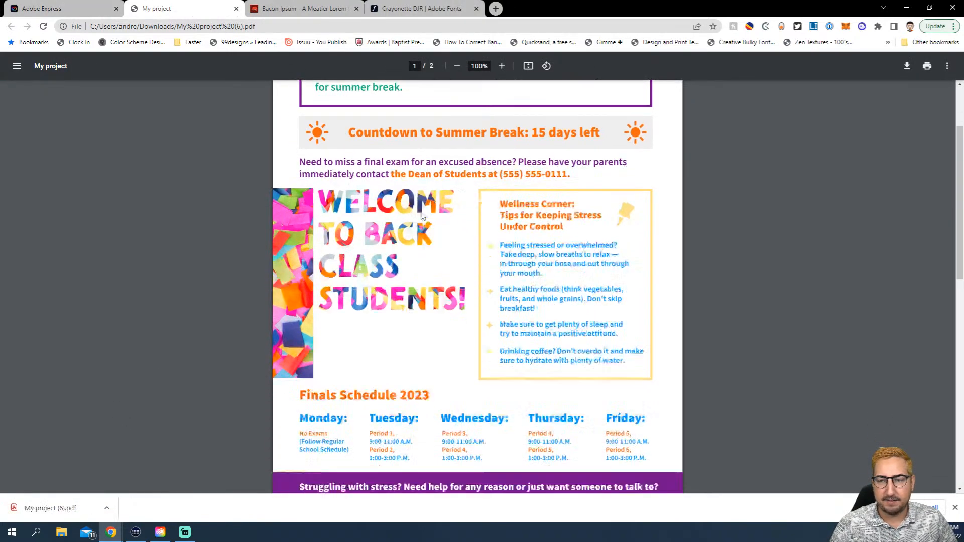
pyautogui.scroll(10, 422, 216)
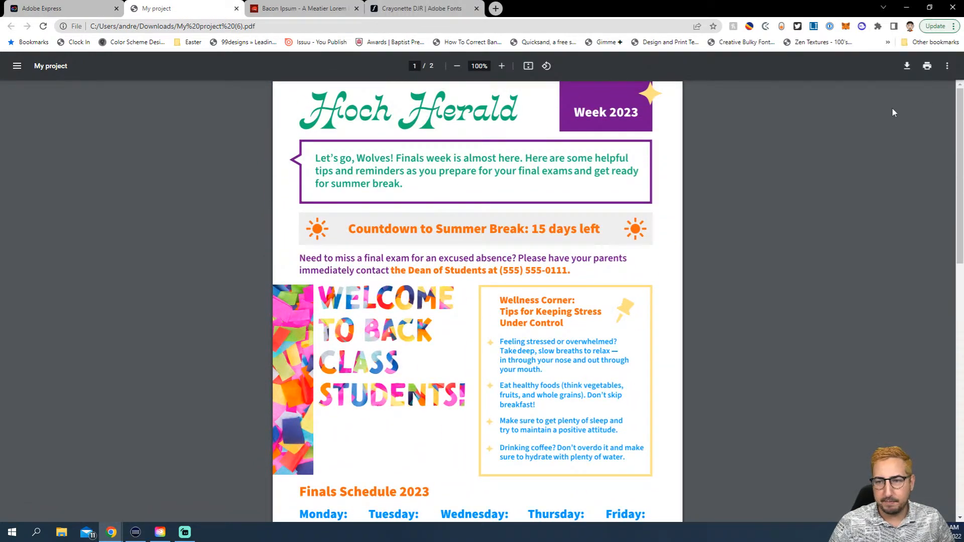
# - Print all pages of the newsletter PDF in color on Letter paper, on both sides with flip on long edge
pyautogui.click(927, 65)
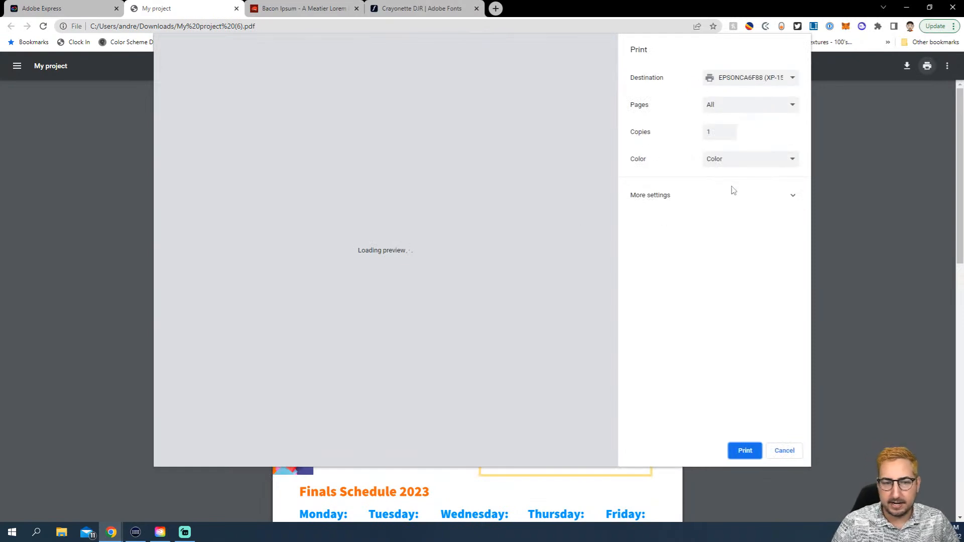
pyautogui.click(794, 200)
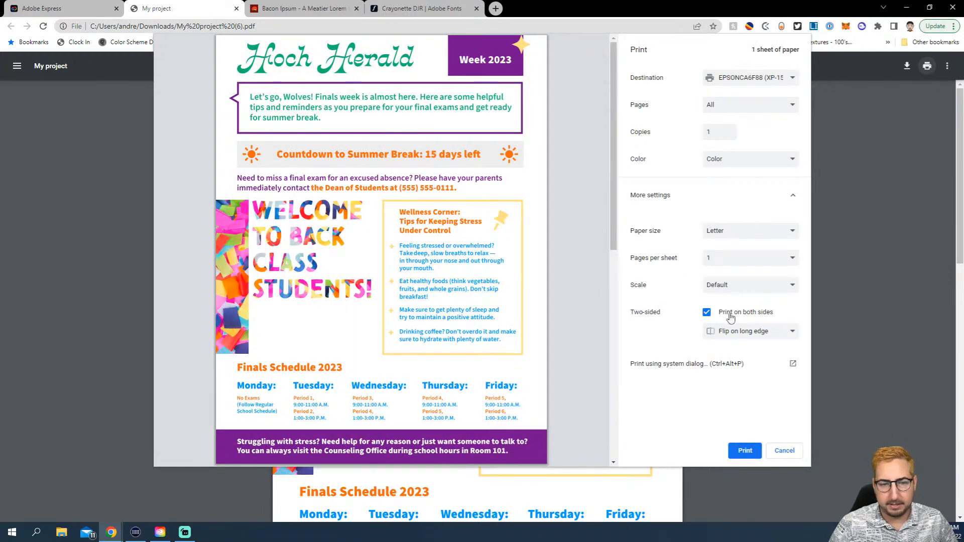
pyautogui.click(746, 452)
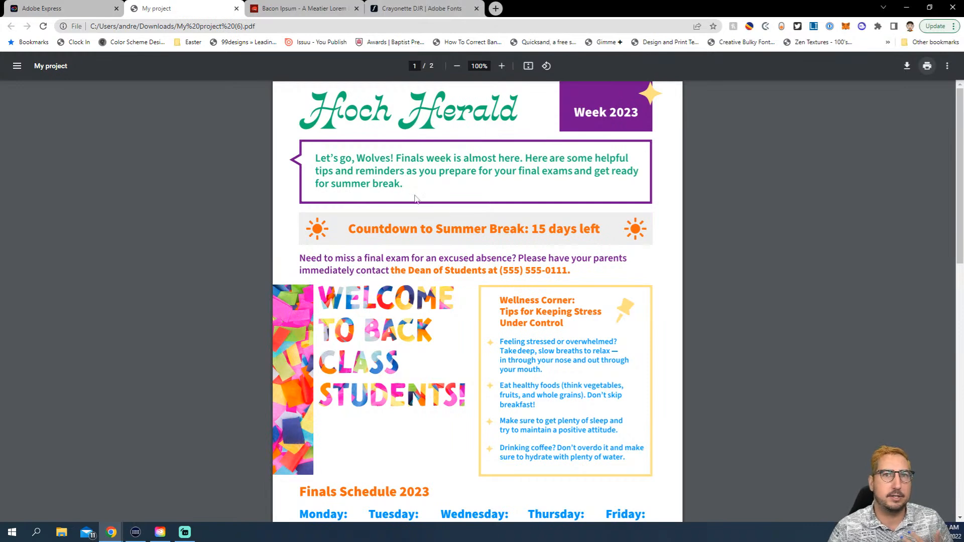
# - Return to the newsletter project in Adobe Express and examine the sharing and social media publishing options for all pages
pyautogui.click(61, 10)
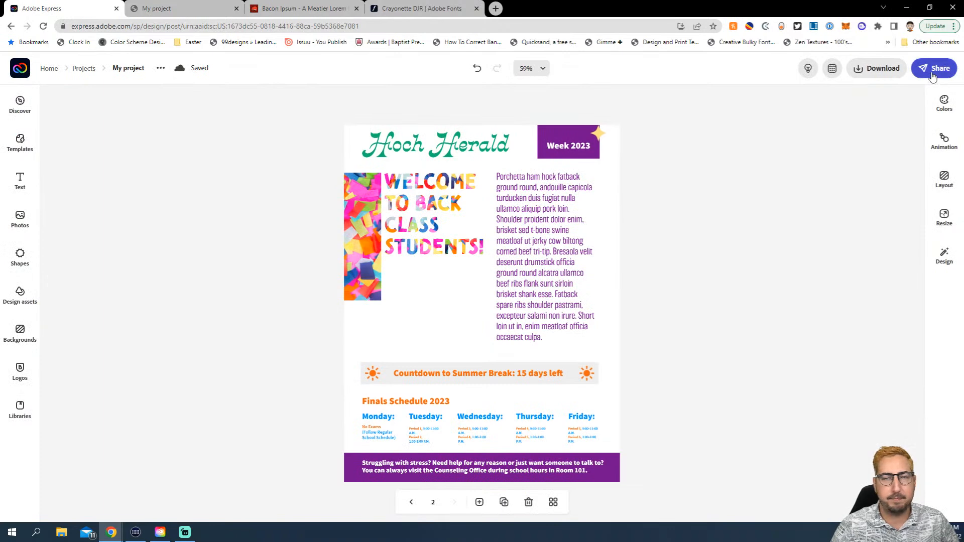
pyautogui.click(933, 74)
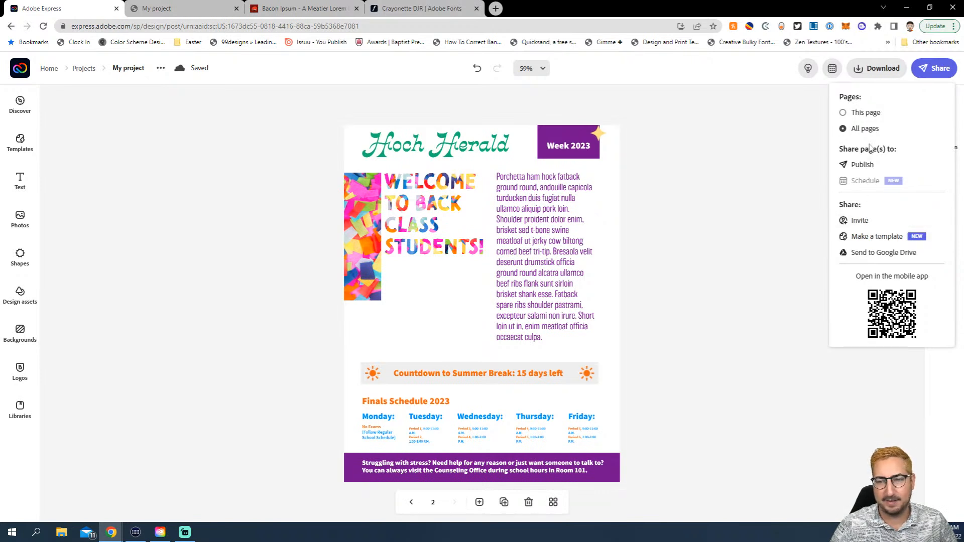
pyautogui.click(867, 163)
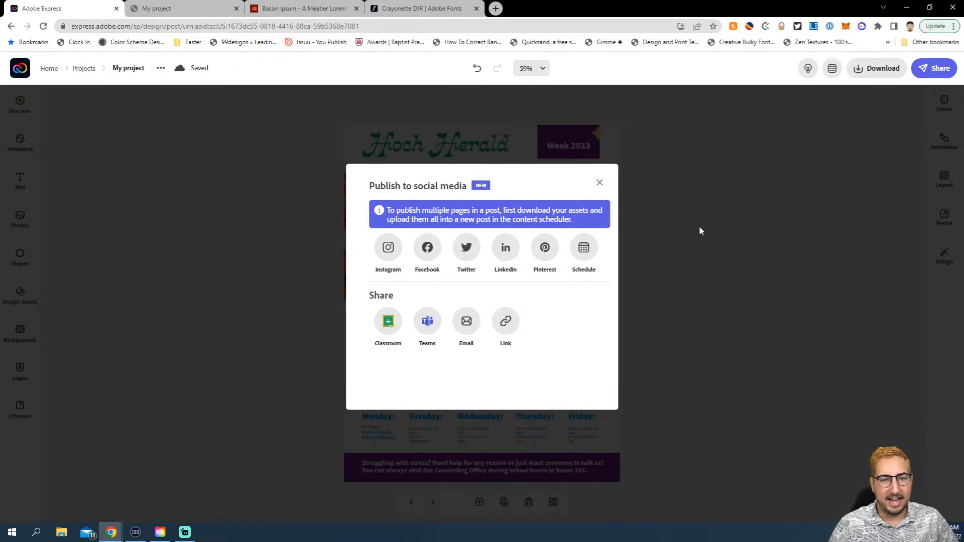
pyautogui.click(600, 182)
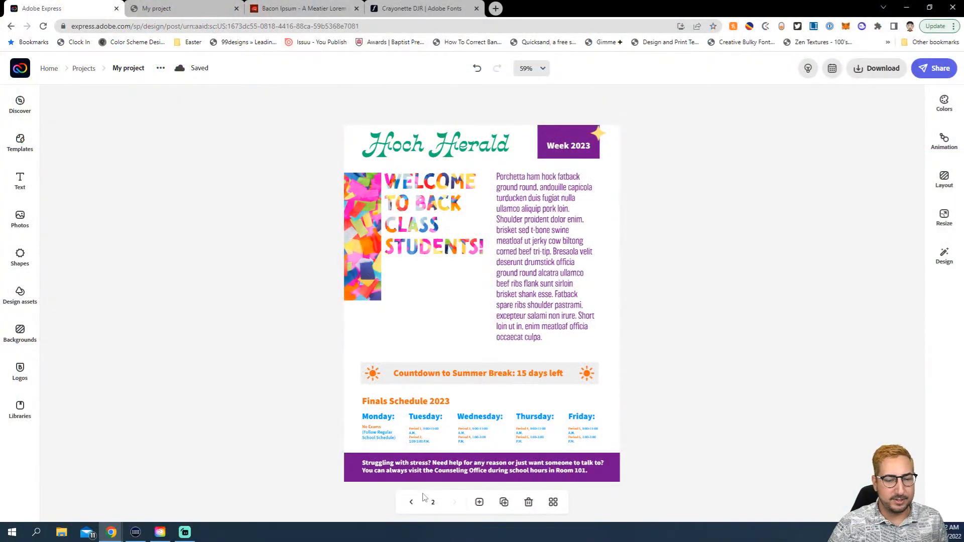
# - Review the newsletter's first page in the editor and return to the second page
pyautogui.click(411, 502)
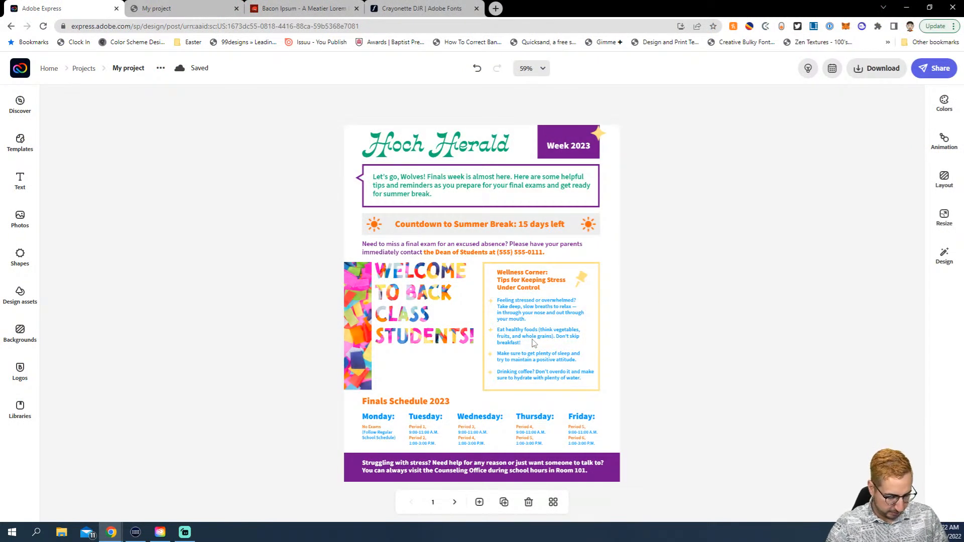
pyautogui.click(454, 502)
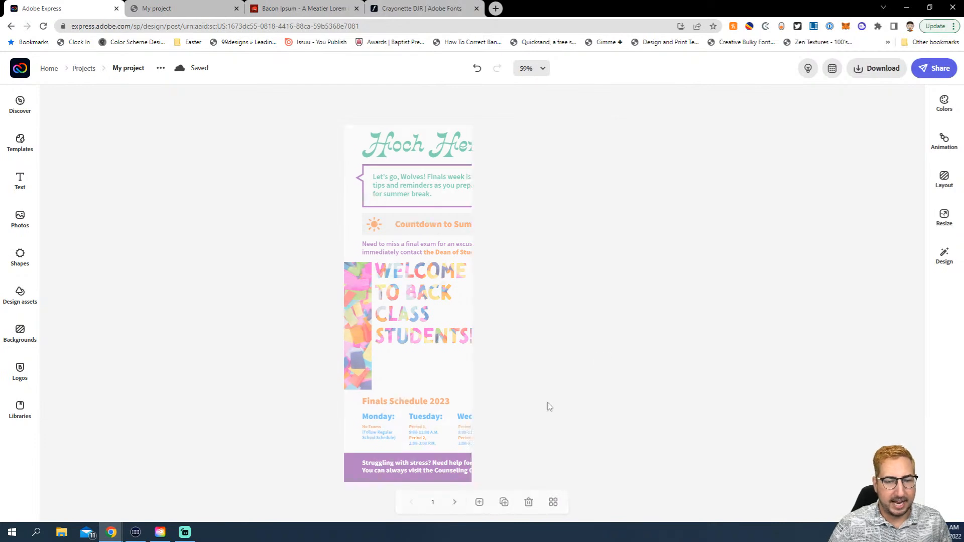